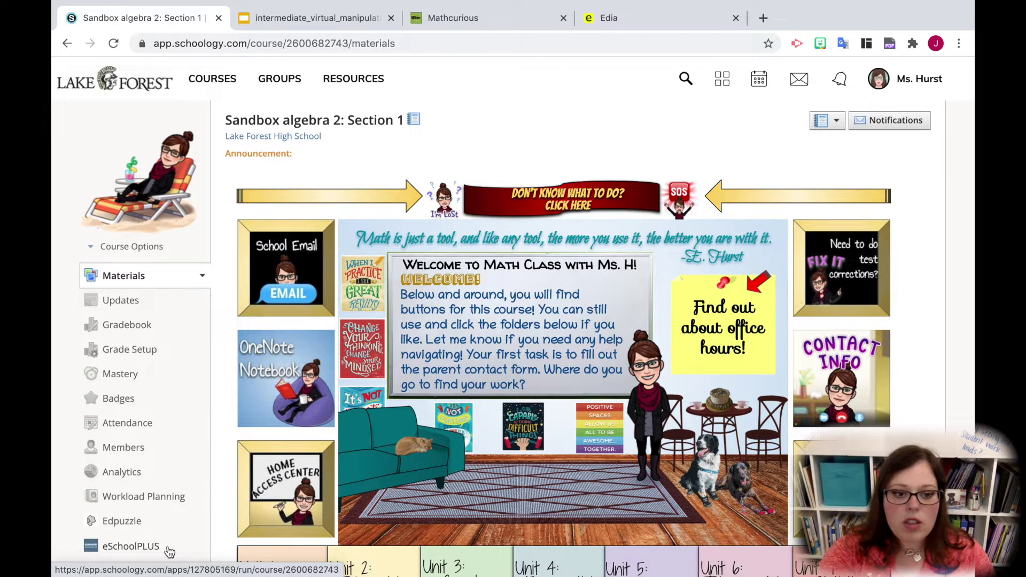
Open the course's Grade Setup page and examine the gradebook scale options and the explanations for grade rounding and override columns.
click(160, 352)
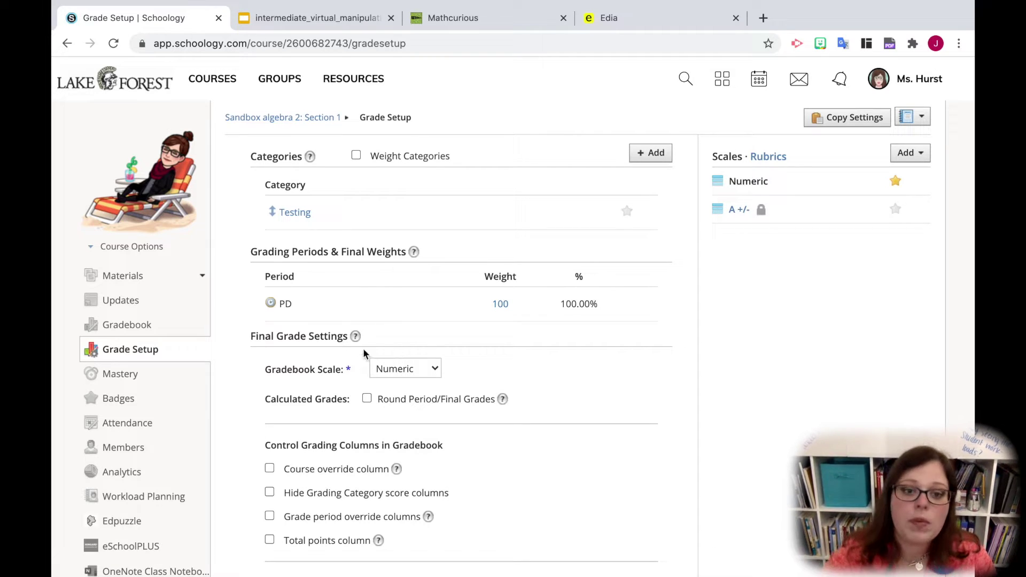
click(434, 368)
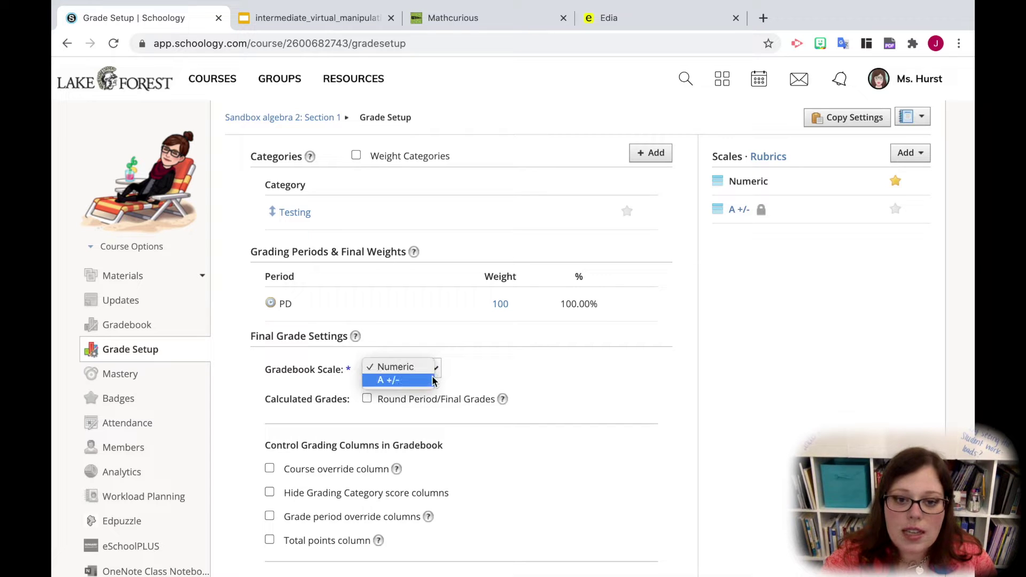
click(496, 377)
scroll(496, 377, down, 3)
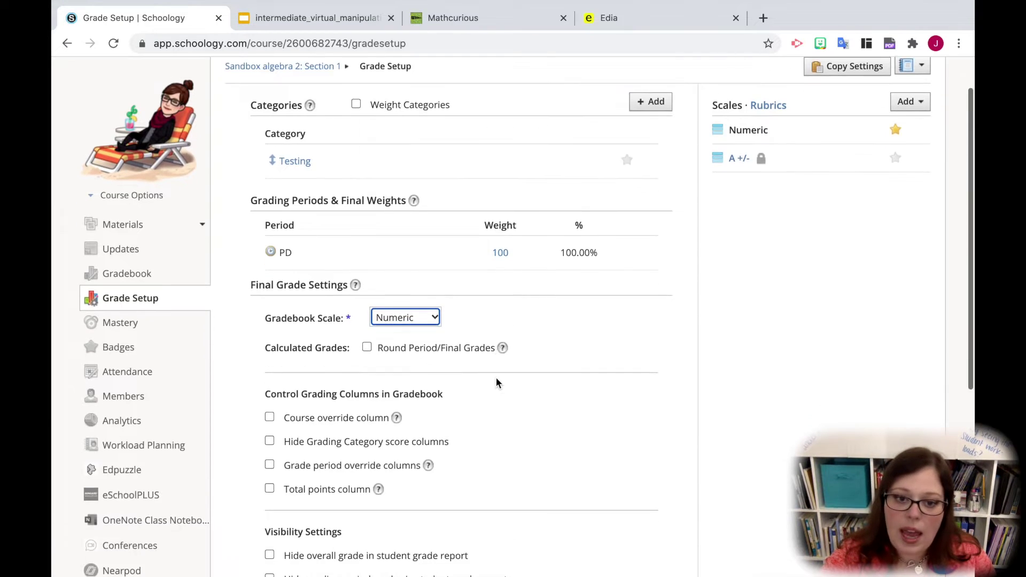
mouse_move(505, 313)
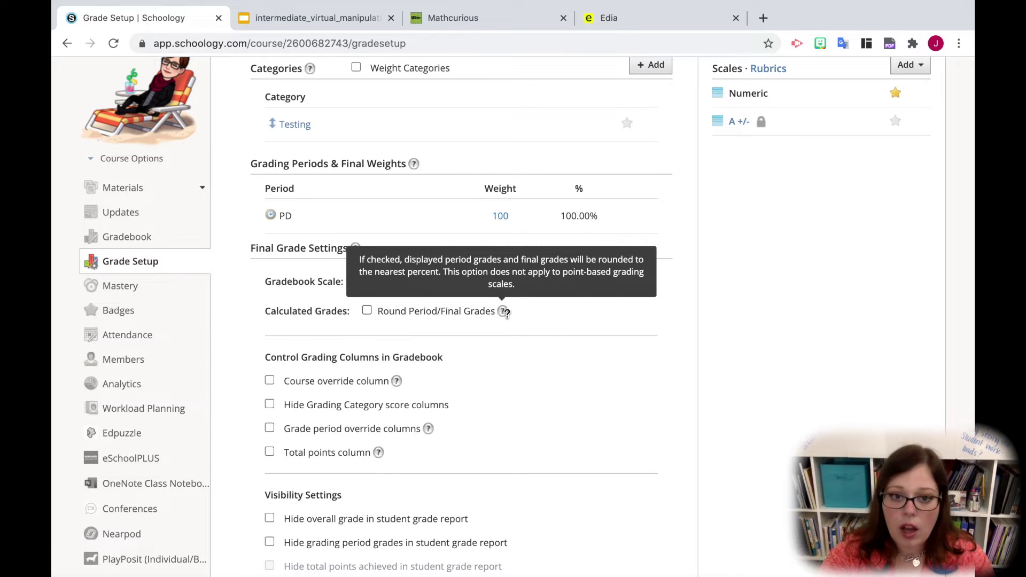
scroll(504, 313, down, 3)
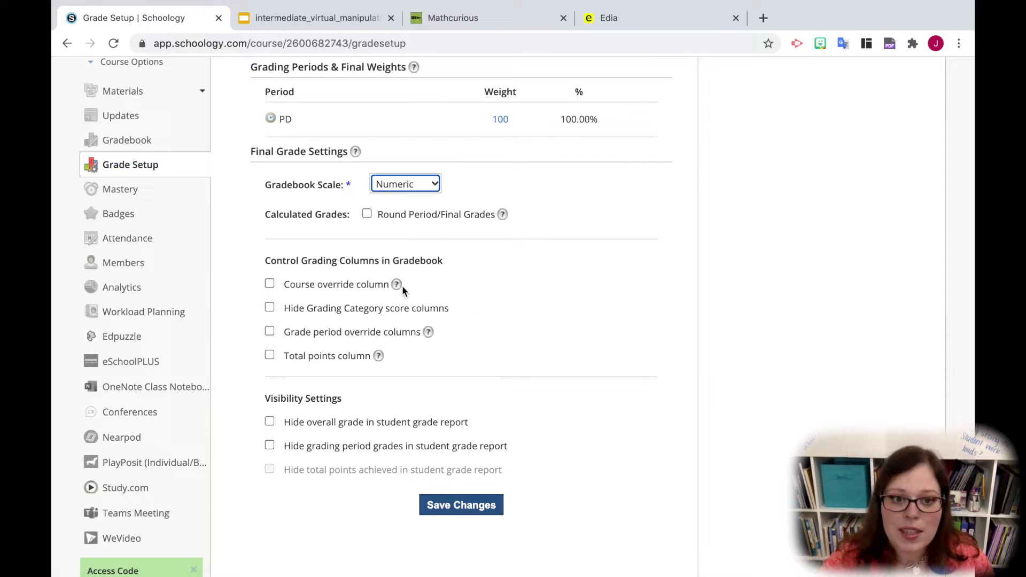
mouse_move(398, 286)
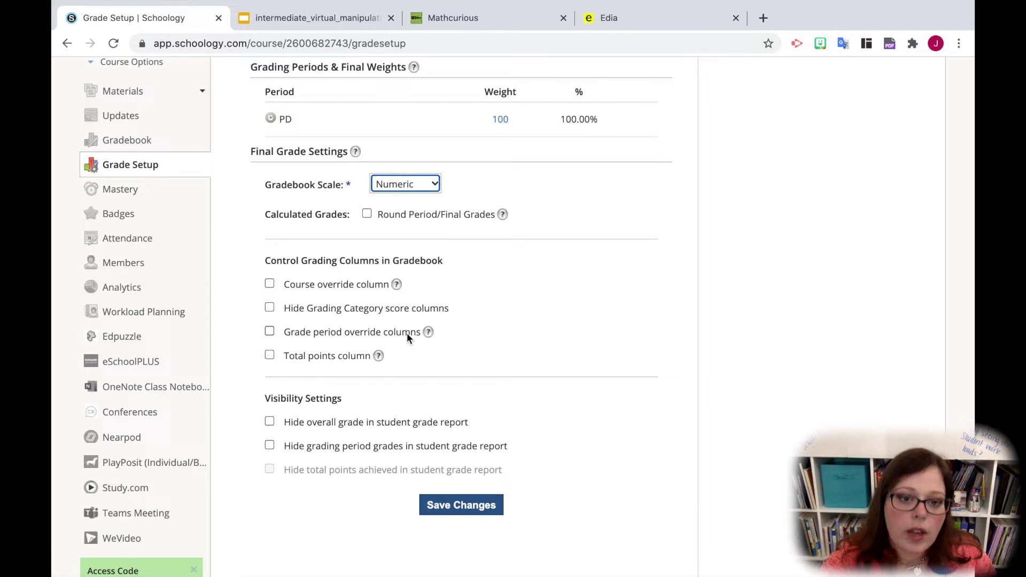
mouse_move(429, 331)
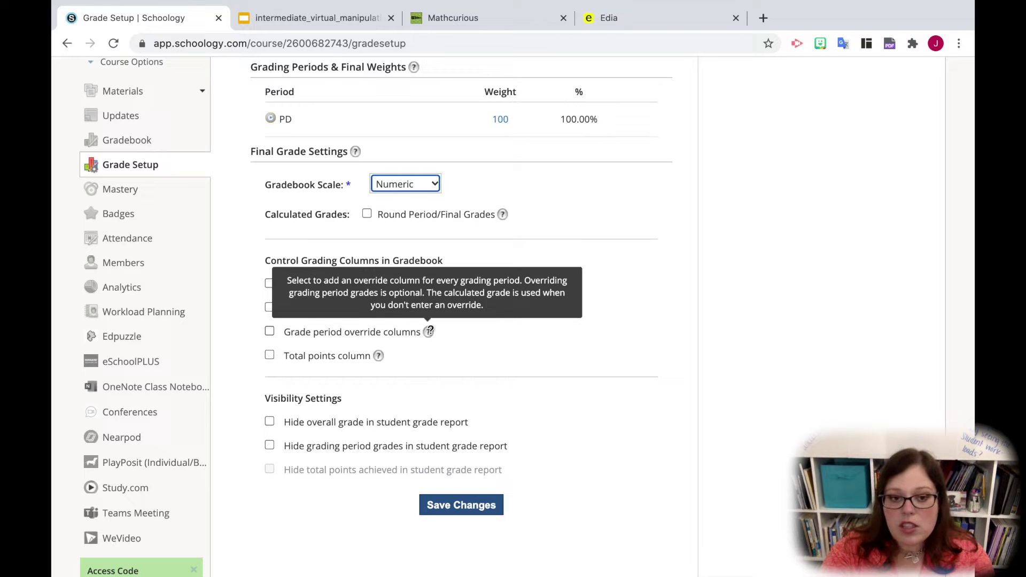
Enable the total points column and hide the overall grade and grading period grades in the student grade report.
click(269, 356)
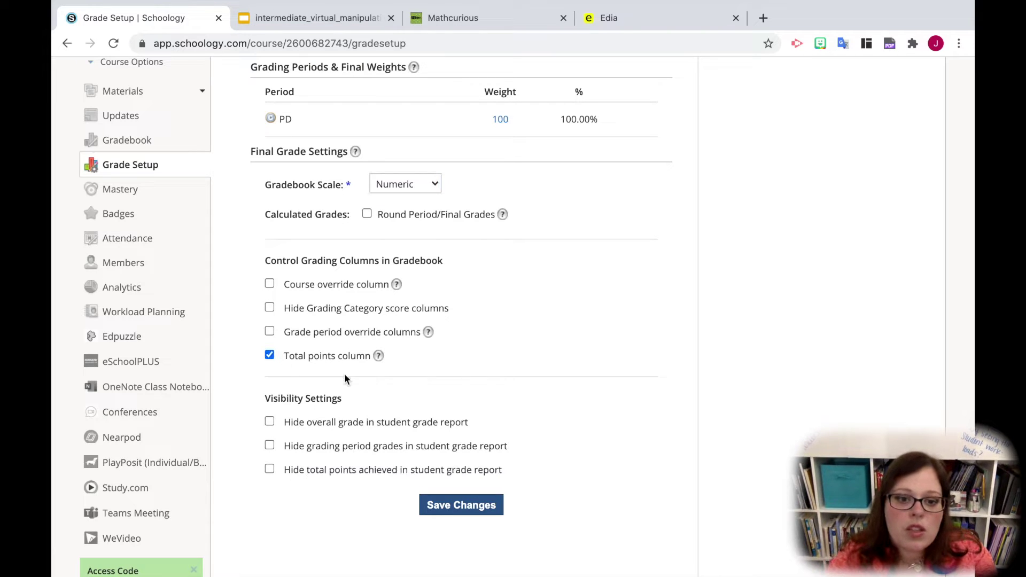
scroll(521, 413, down, 1)
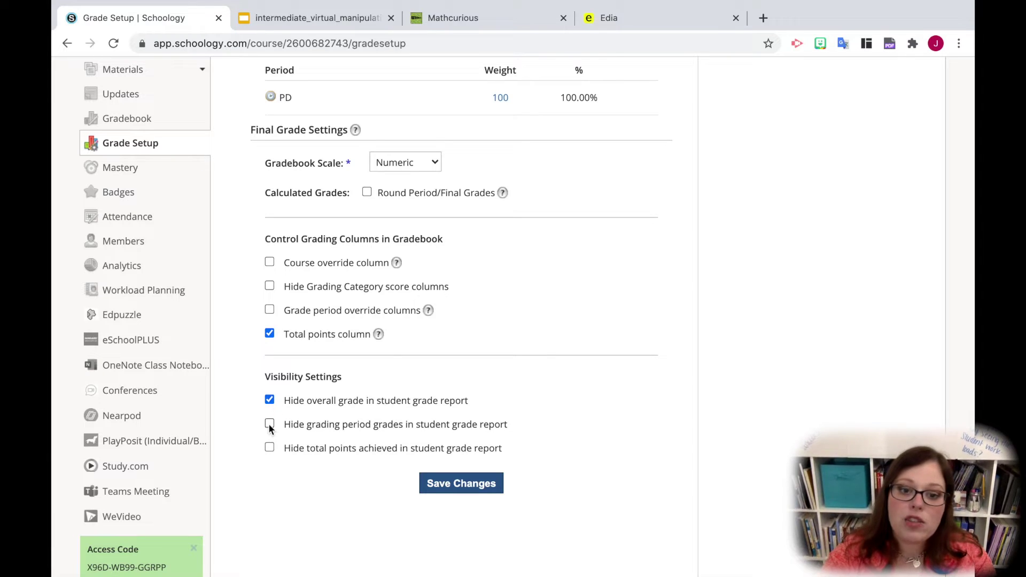
click(269, 424)
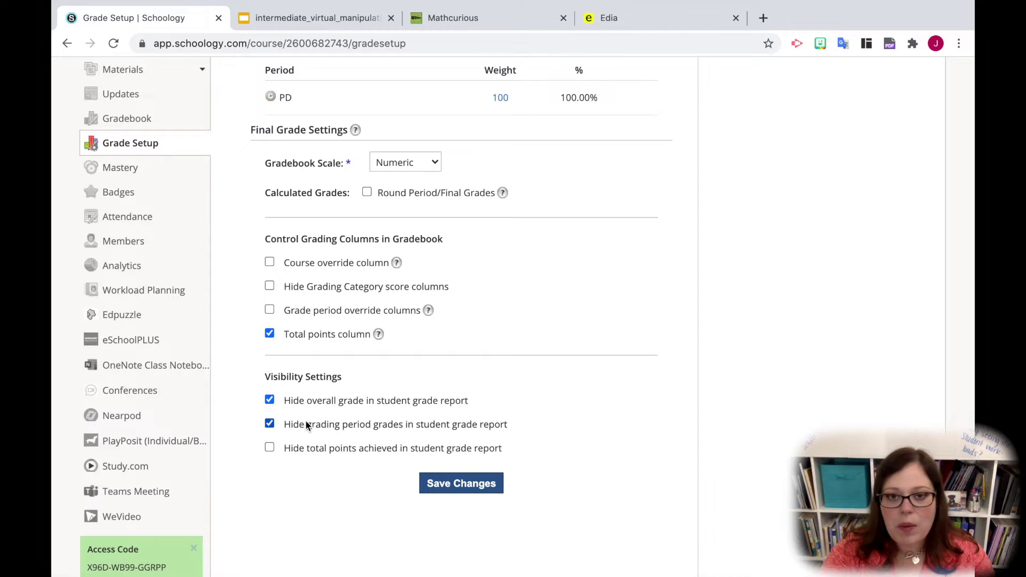
Add a grading category named Process, calculated by Percent.
scroll(512, 426, up, 4)
scroll(512, 431, up, 1)
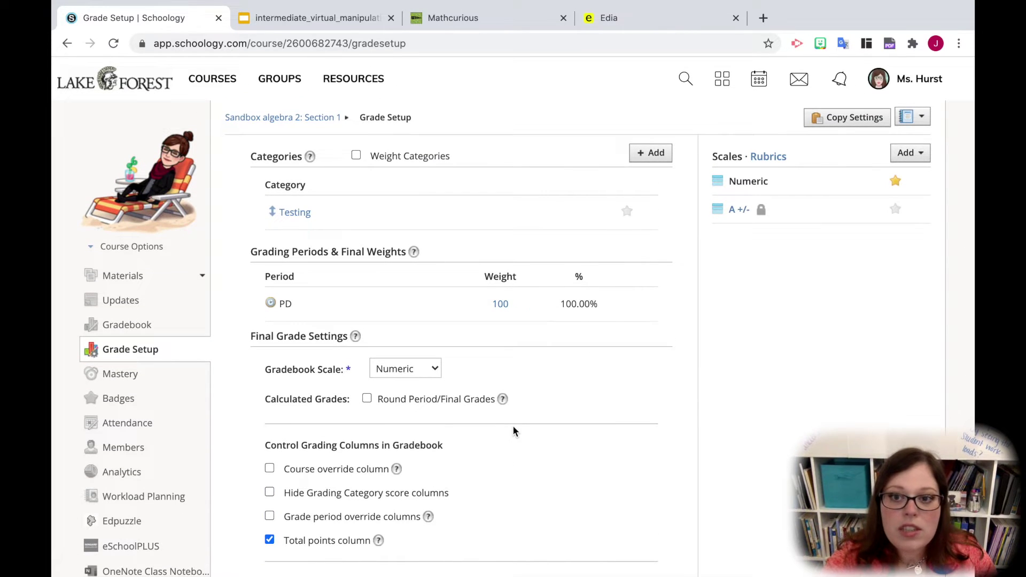
click(654, 154)
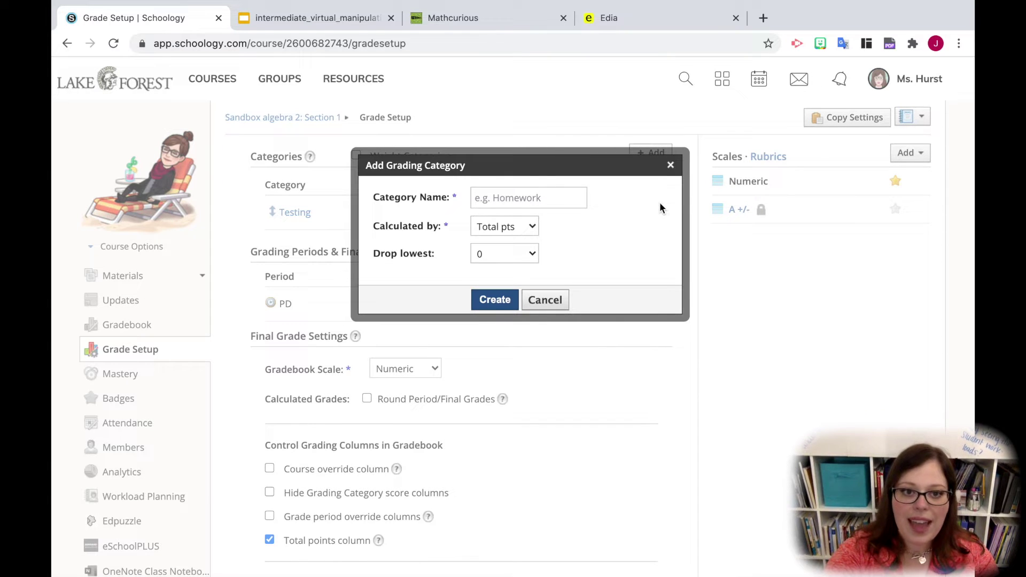
click(546, 196)
text(Process)
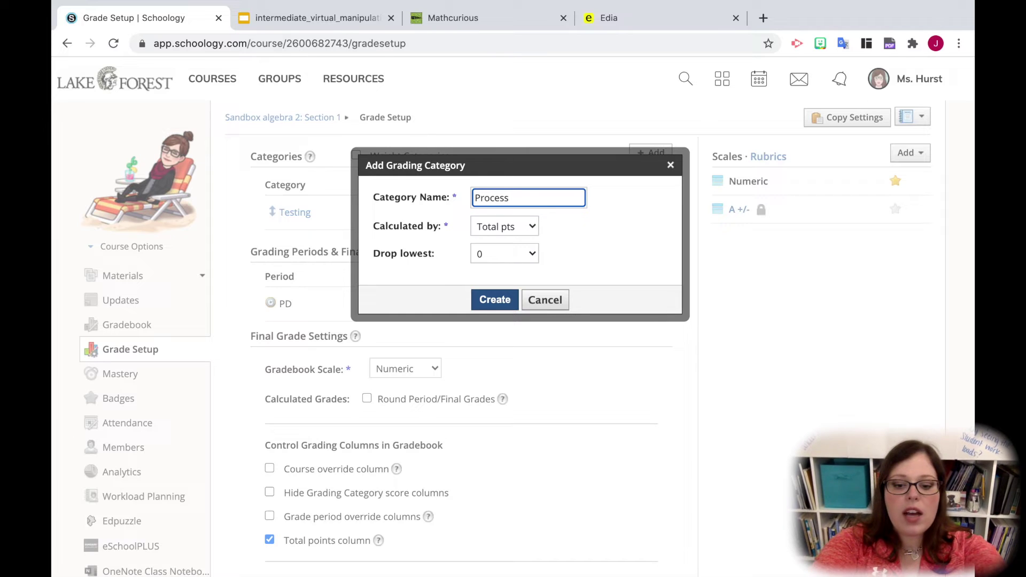
click(530, 226)
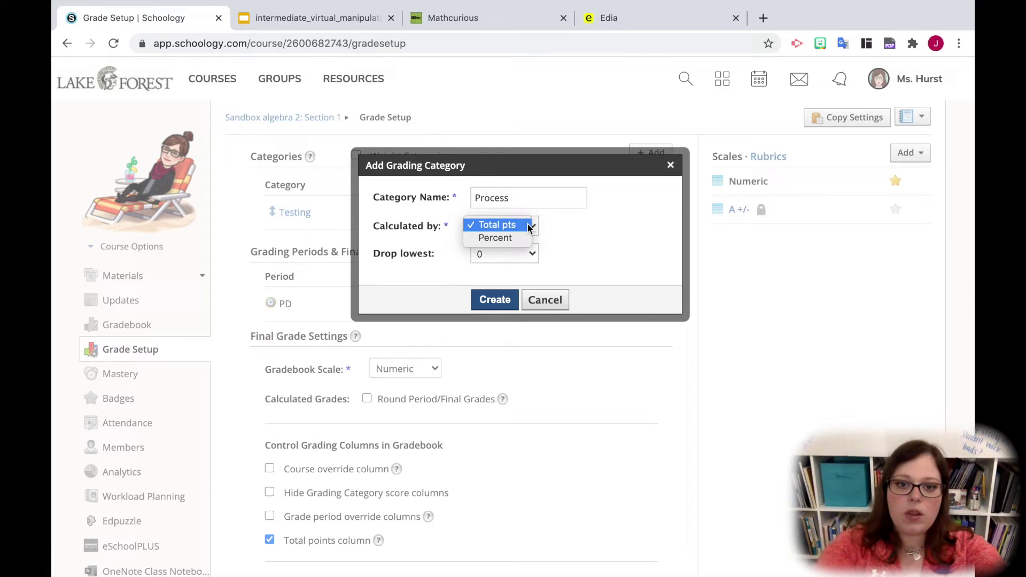
click(499, 239)
click(545, 243)
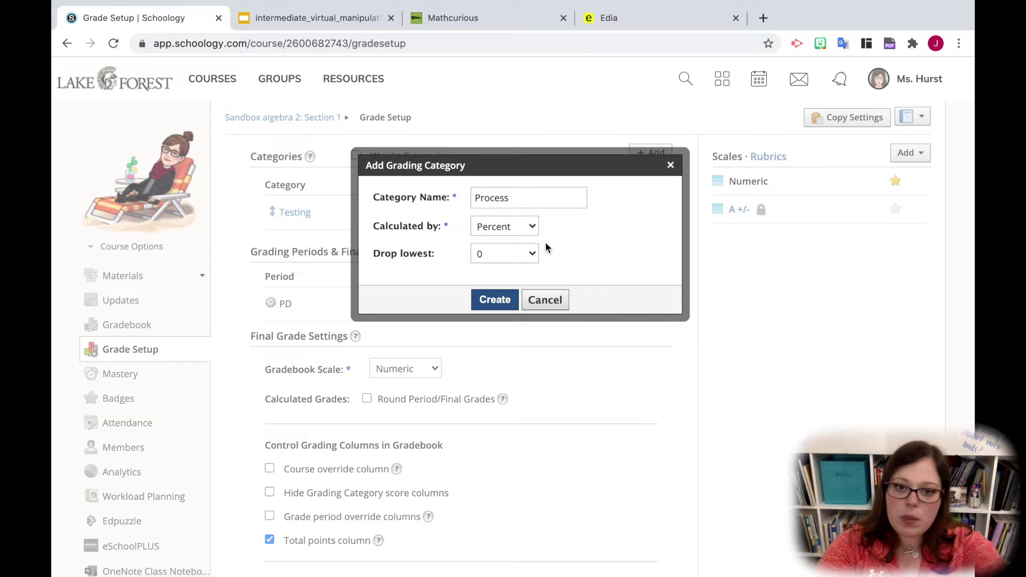
click(496, 300)
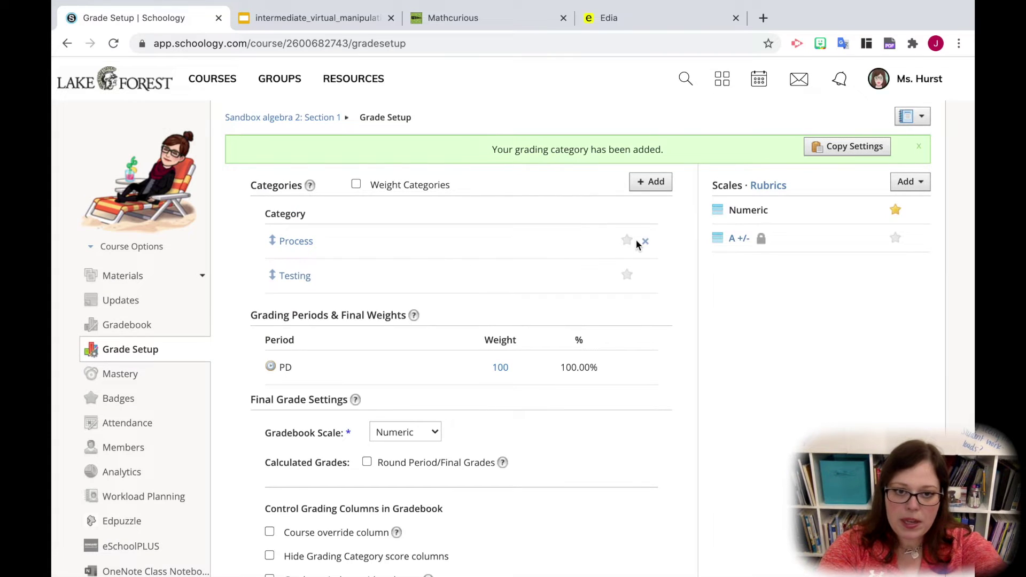
Add a grading category named Product, calculated by Total pts.
click(645, 181)
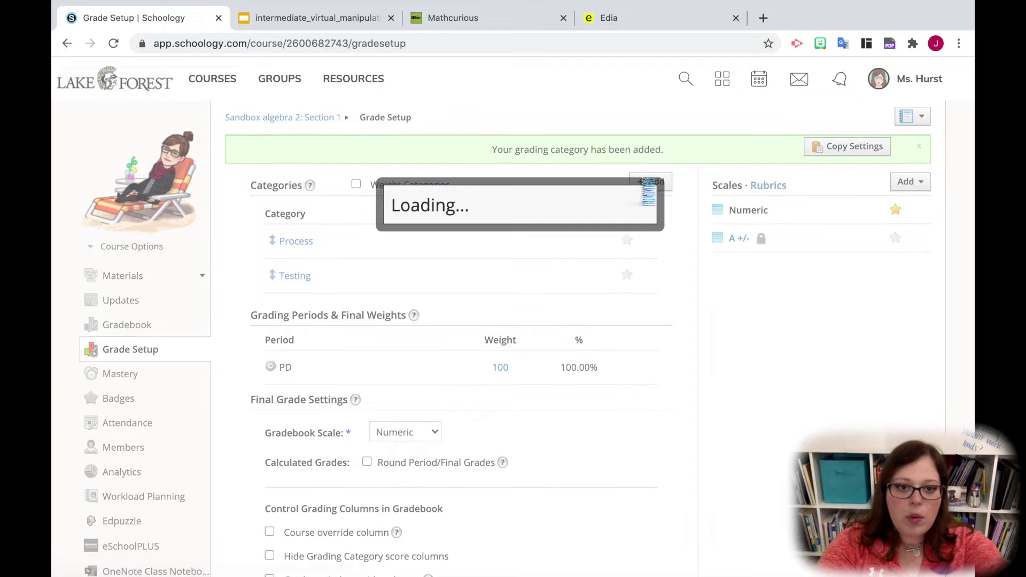
click(486, 197)
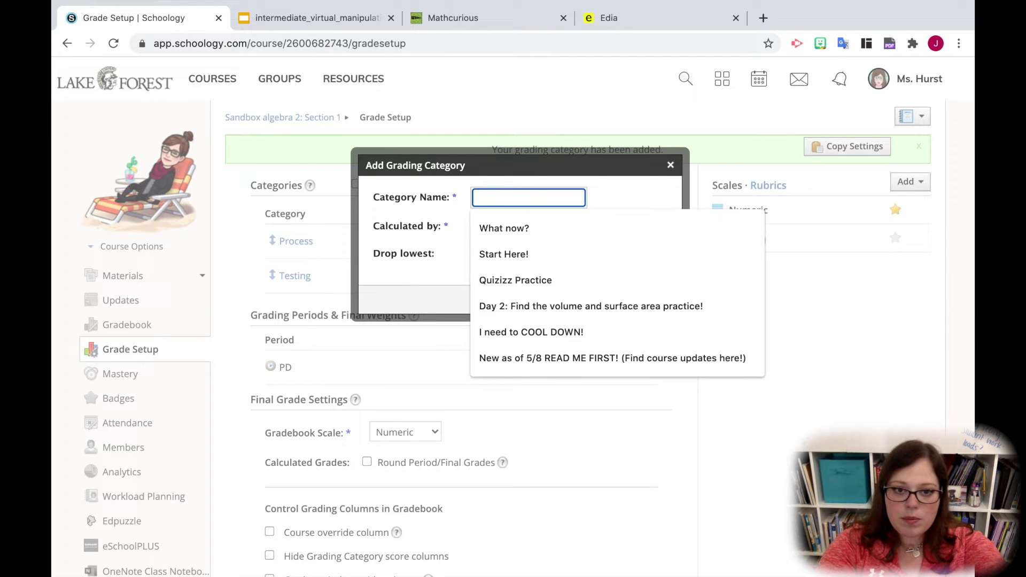
text(Product)
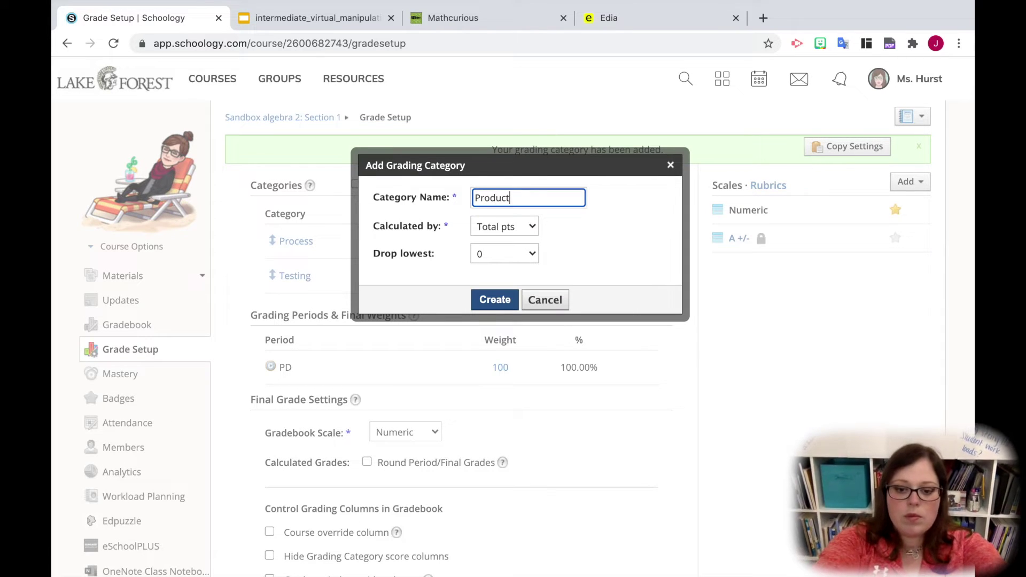
click(529, 231)
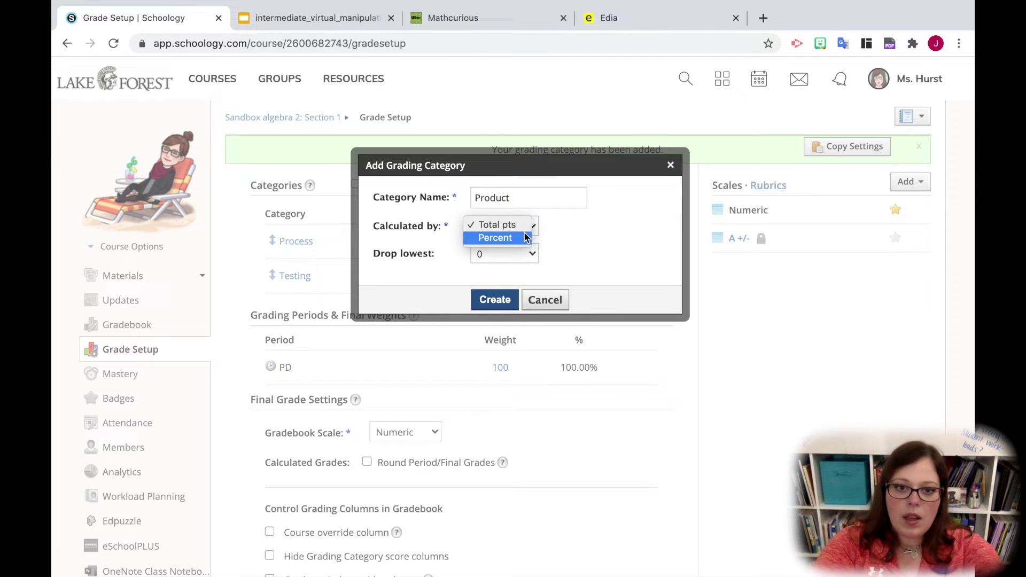
click(594, 231)
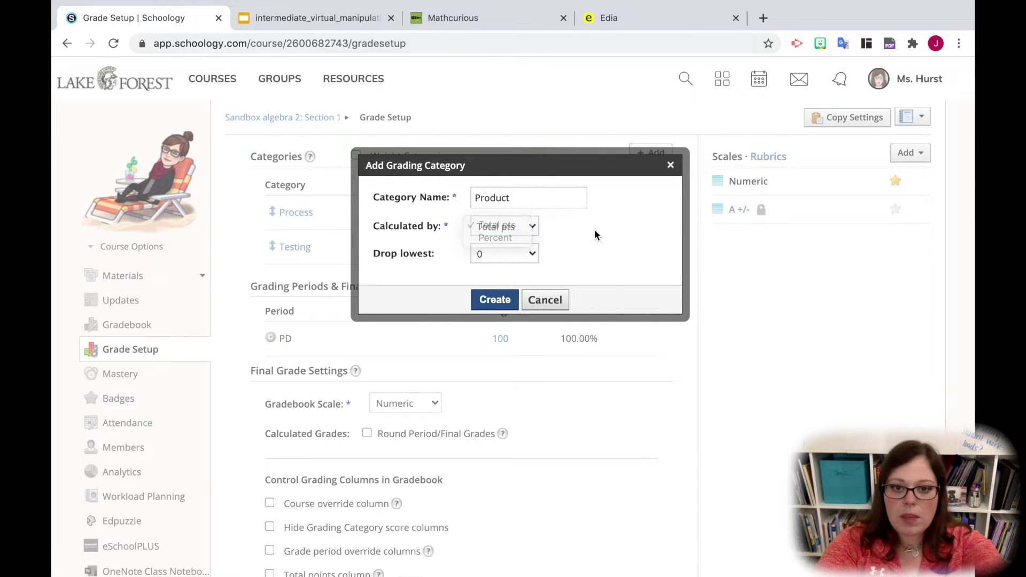
click(491, 297)
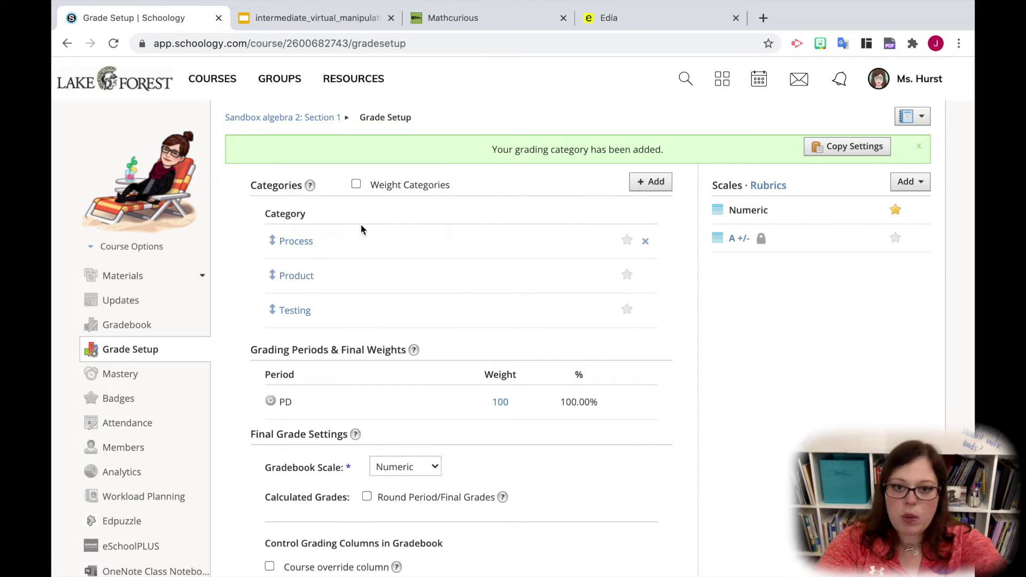
Turn on category weighting and set the Process category's weight to 40.
click(356, 184)
click(505, 241)
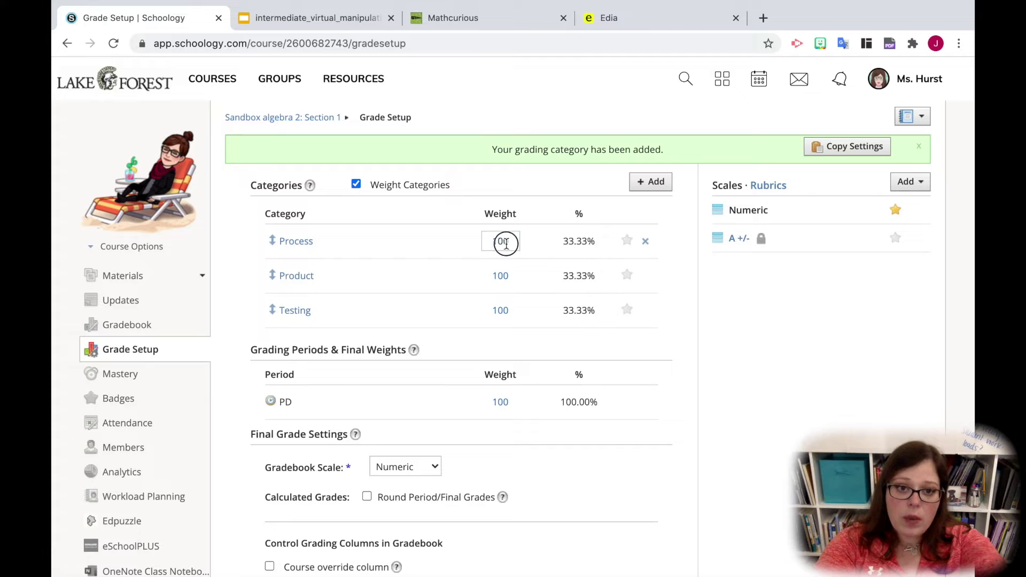
key(BackSpace)
key(BackSpace)
key(BackSpace)
text(40)
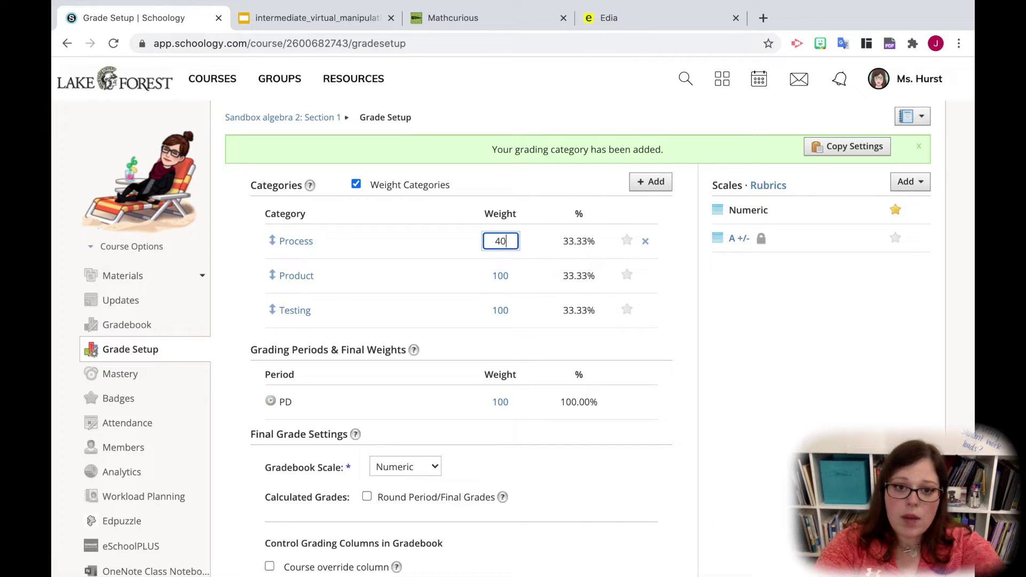
Set the Product category's weight to 60.
click(501, 275)
double_click(500, 276)
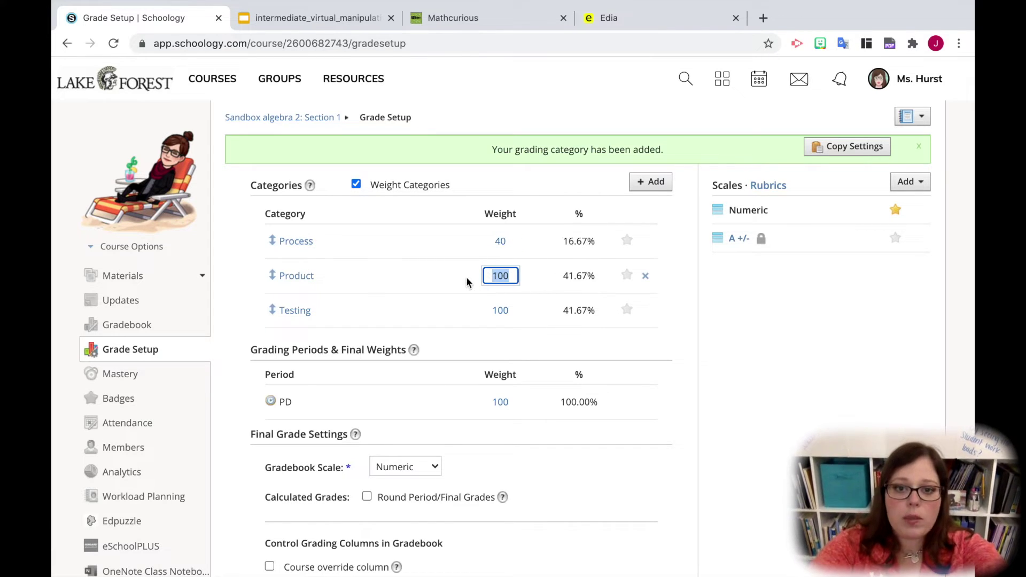
text(60)
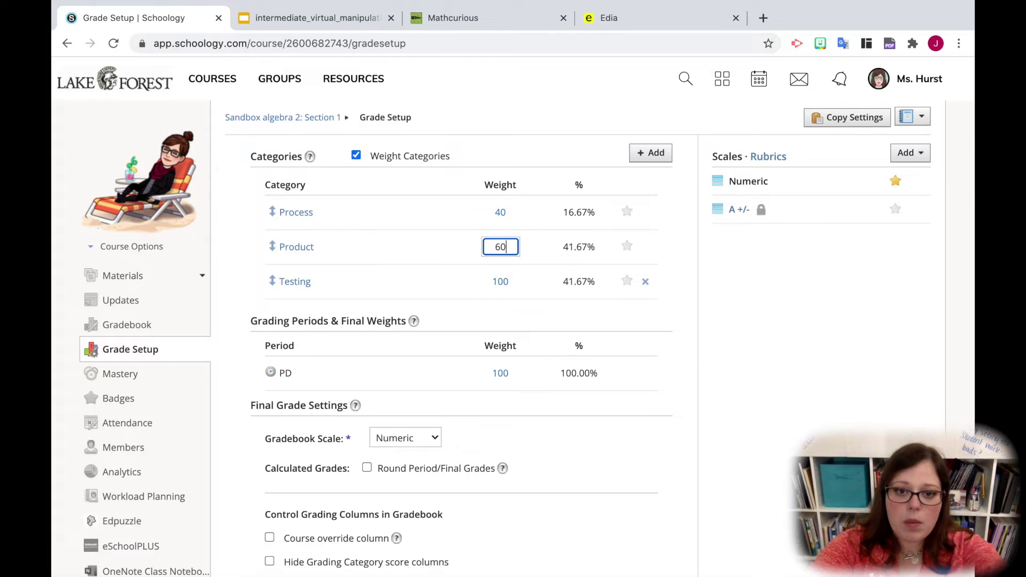
click(555, 310)
Set the Testing category's weight to 0.
click(502, 282)
drag(512, 281, 447, 282)
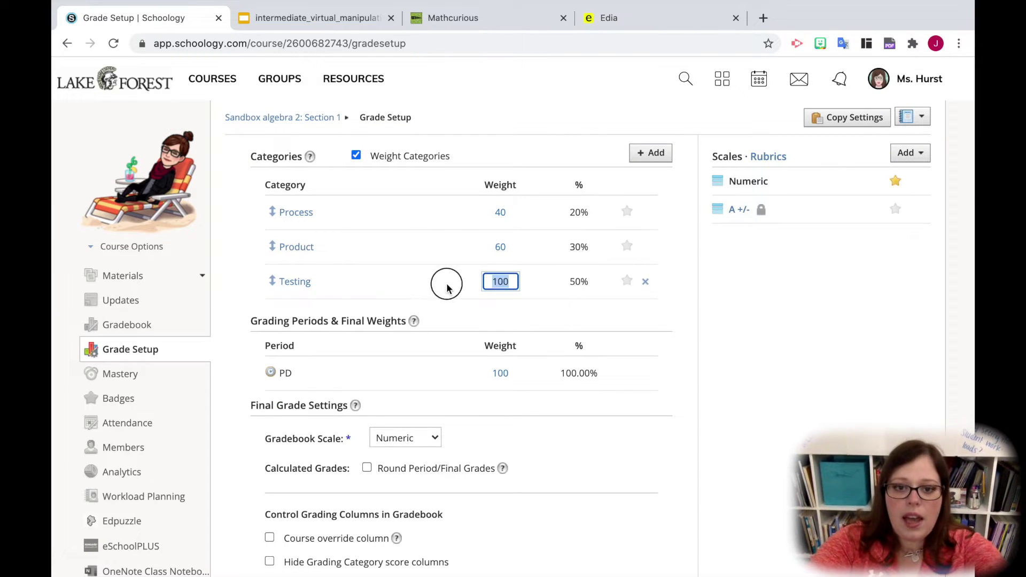
text(0)
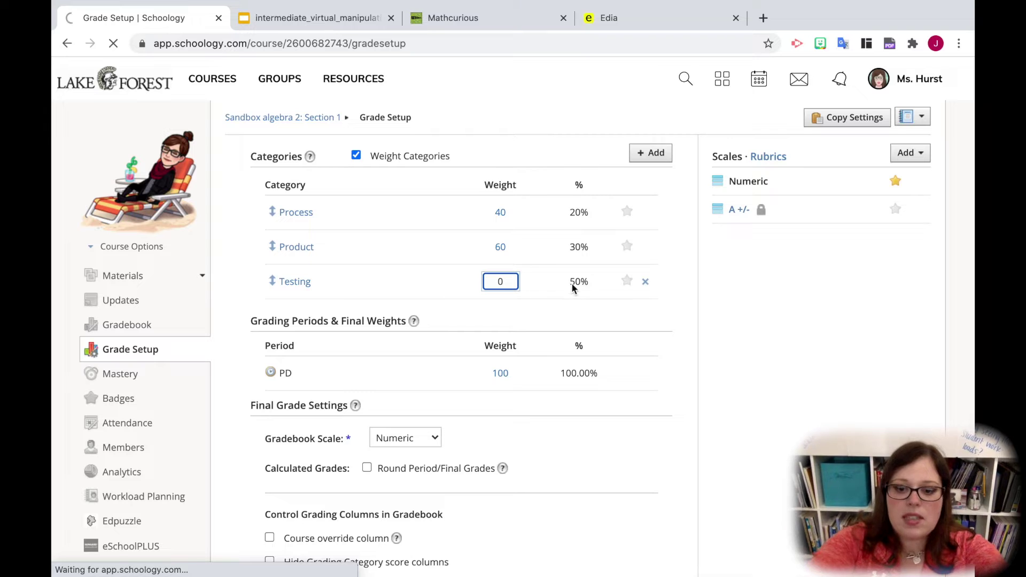
click(570, 306)
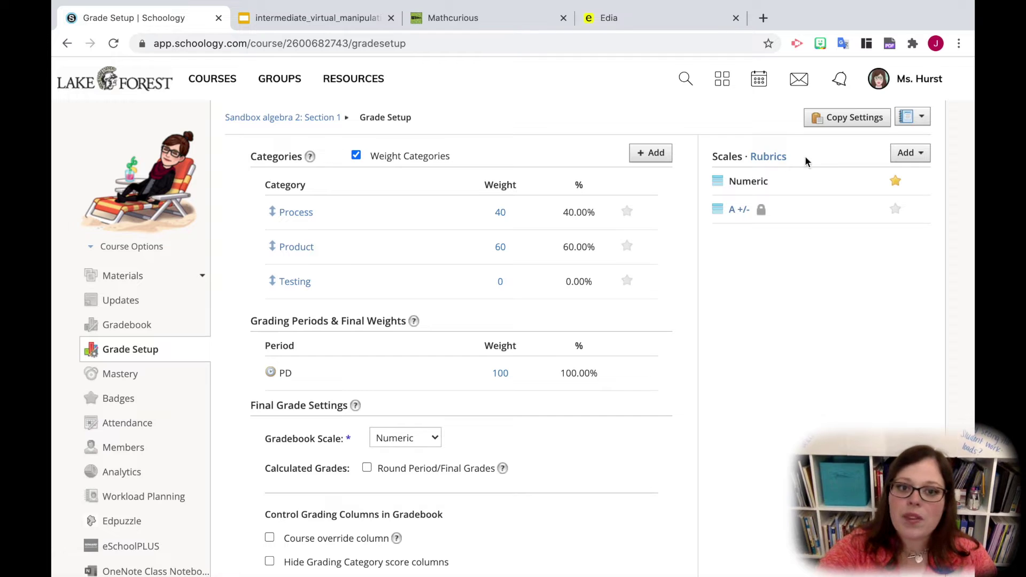
Start a new percentage-based grading scale and define letter grade A with a range starting at 93%.
click(917, 159)
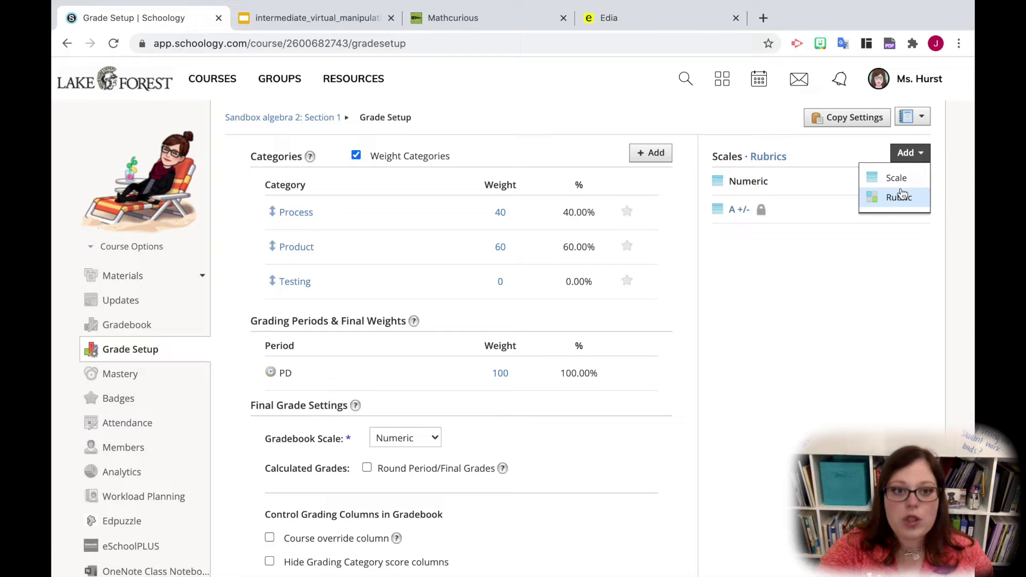
click(897, 179)
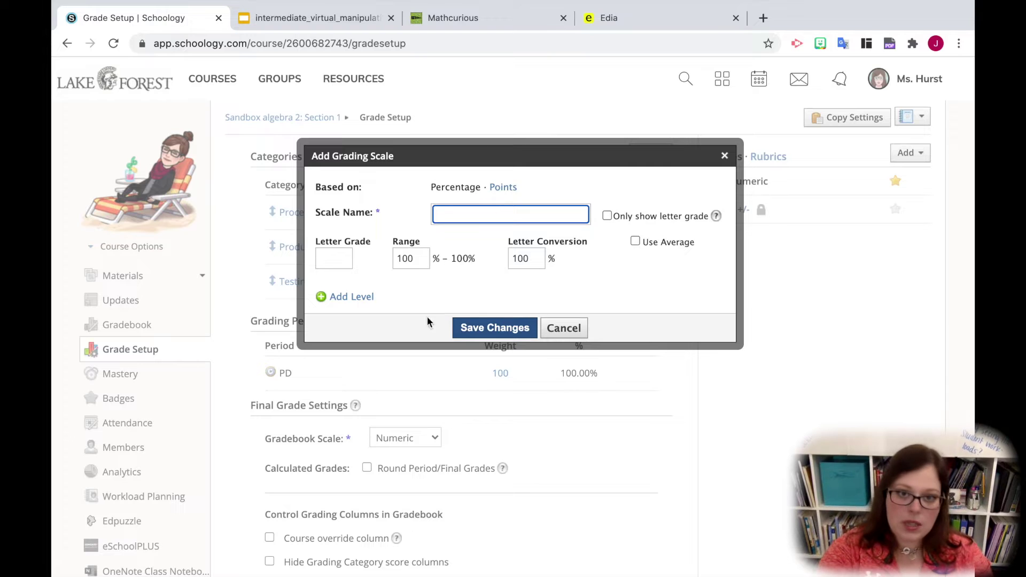
click(329, 259)
text(A)
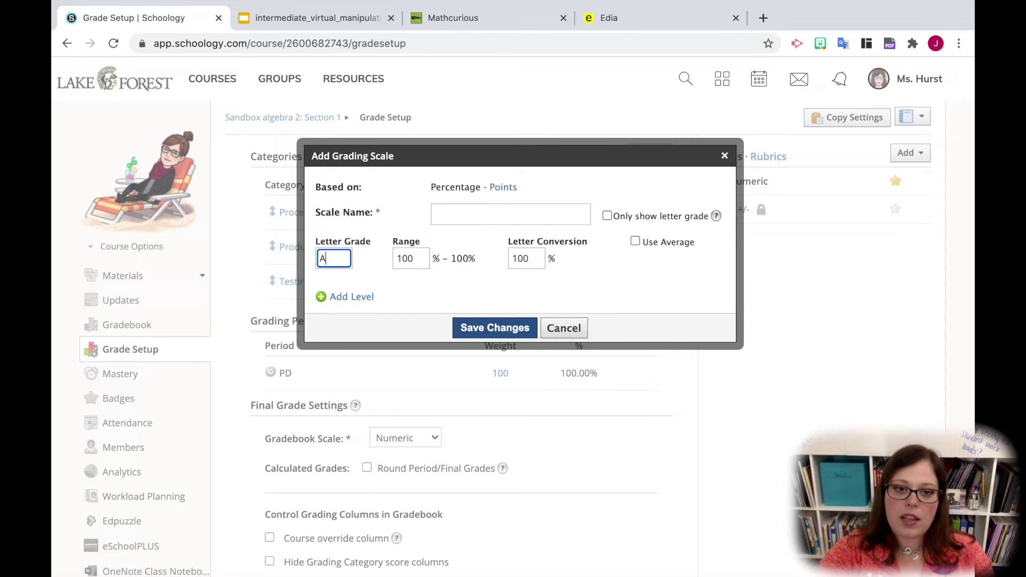
key(Tab)
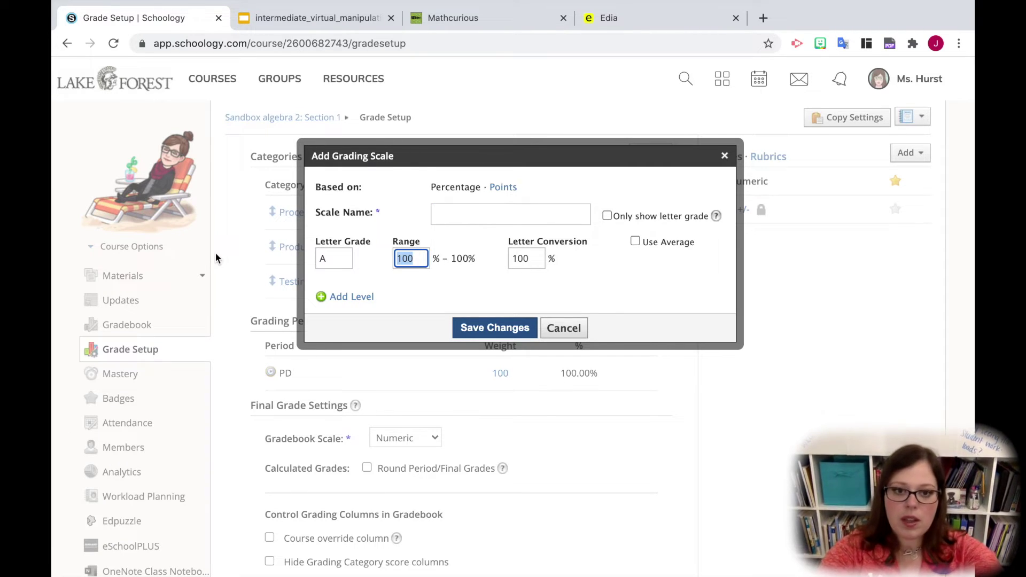
text(93)
click(411, 291)
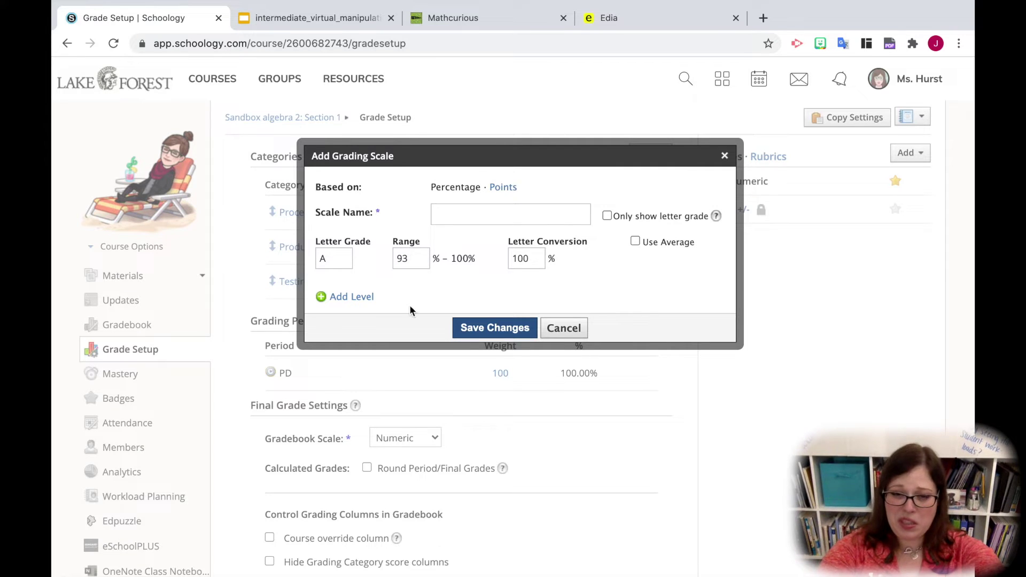
Add letter grade B to the grading scale with a range starting at 82%.
click(342, 297)
click(337, 282)
text(B)
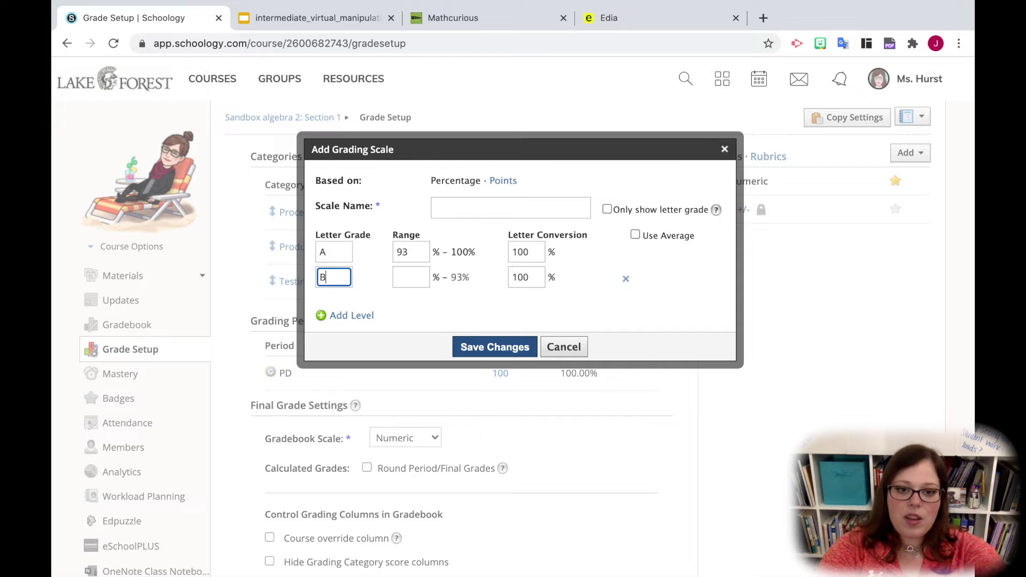
click(418, 274)
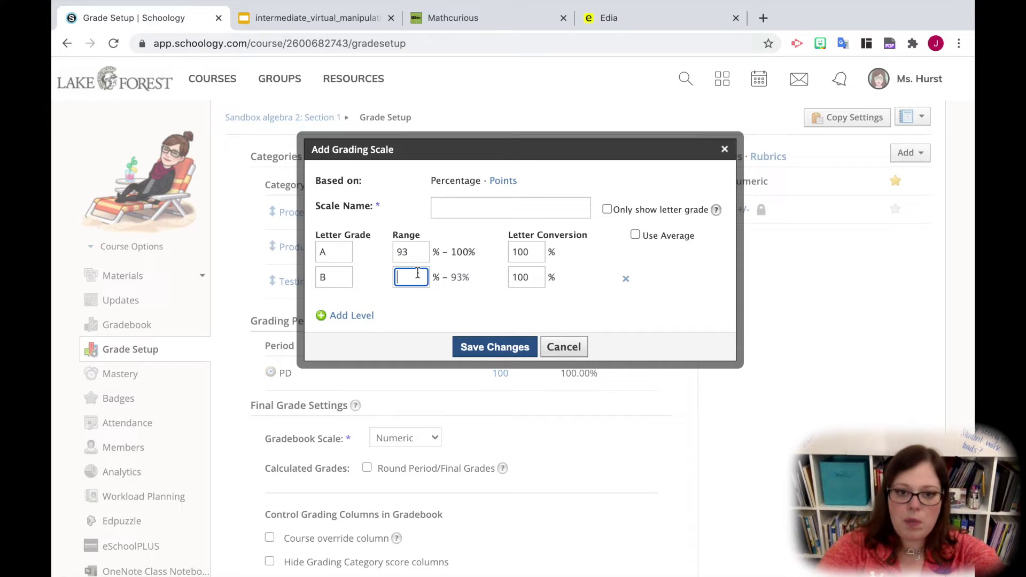
text(82)
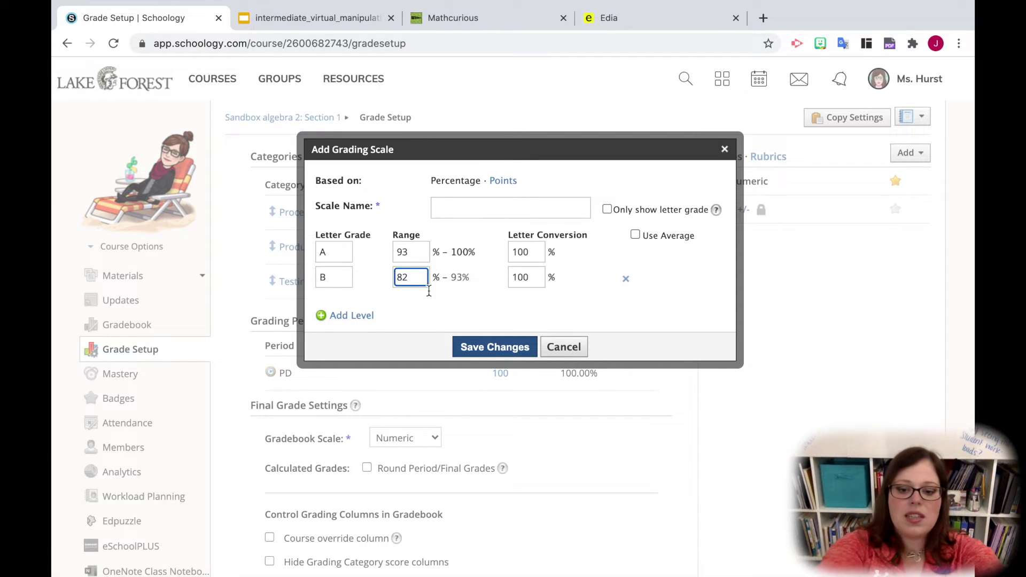
click(434, 332)
Add letter grade C to the grading scale with a range starting at 76%.
click(342, 315)
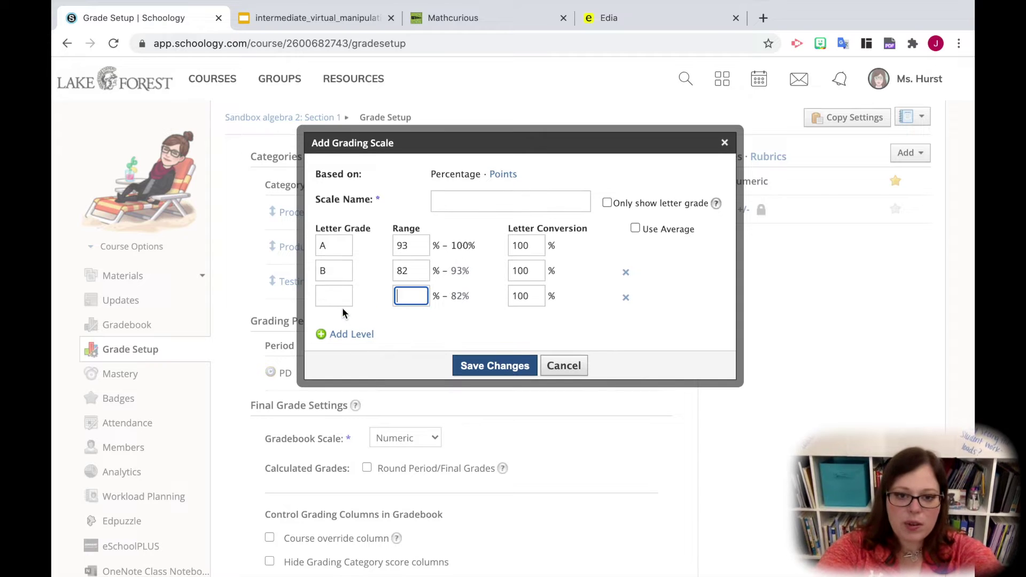
click(336, 296)
text(C)
click(412, 298)
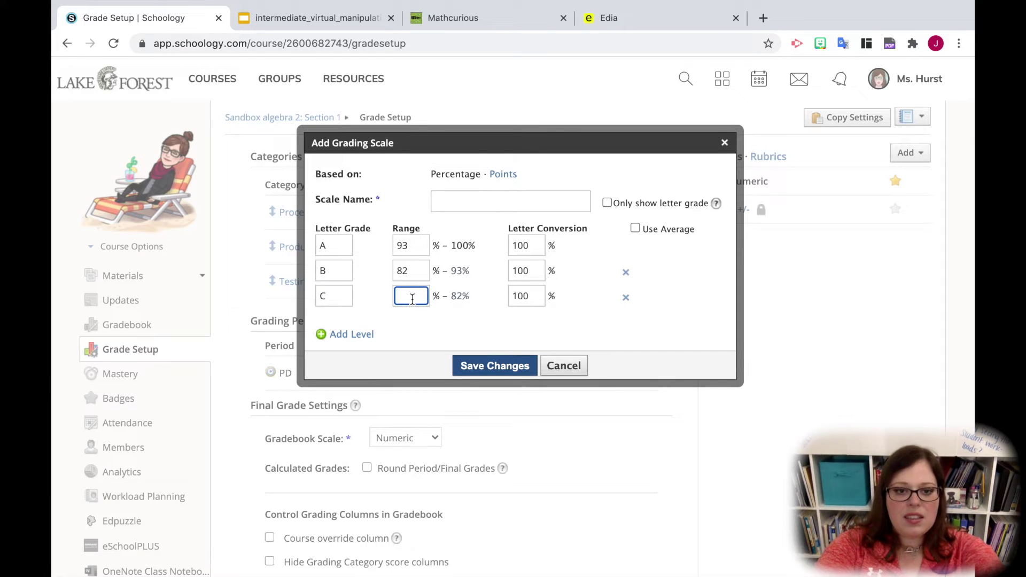
text(76)
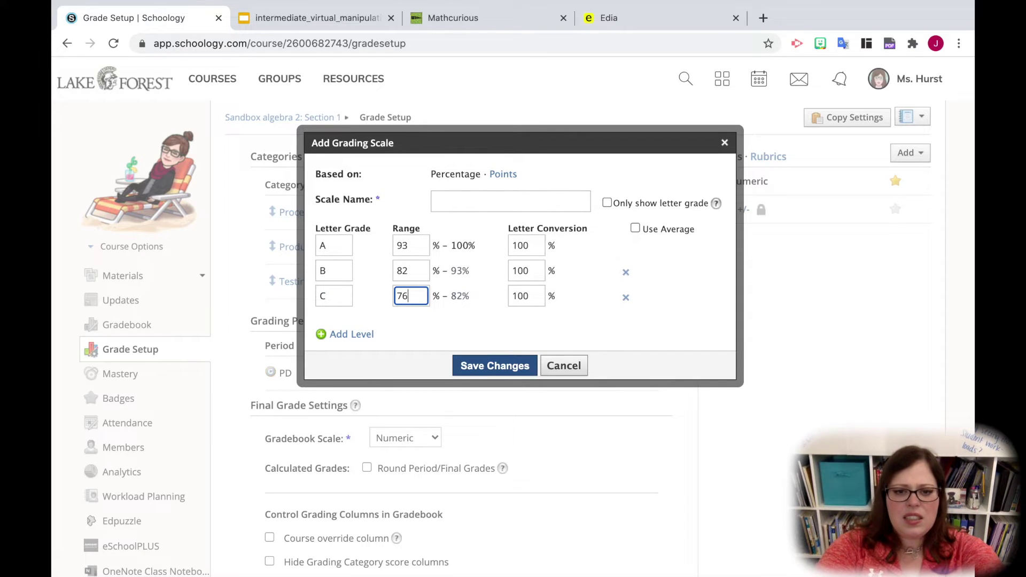
Add letter grade D to the grading scale with a range starting at 70%.
click(352, 333)
click(327, 319)
text(D)
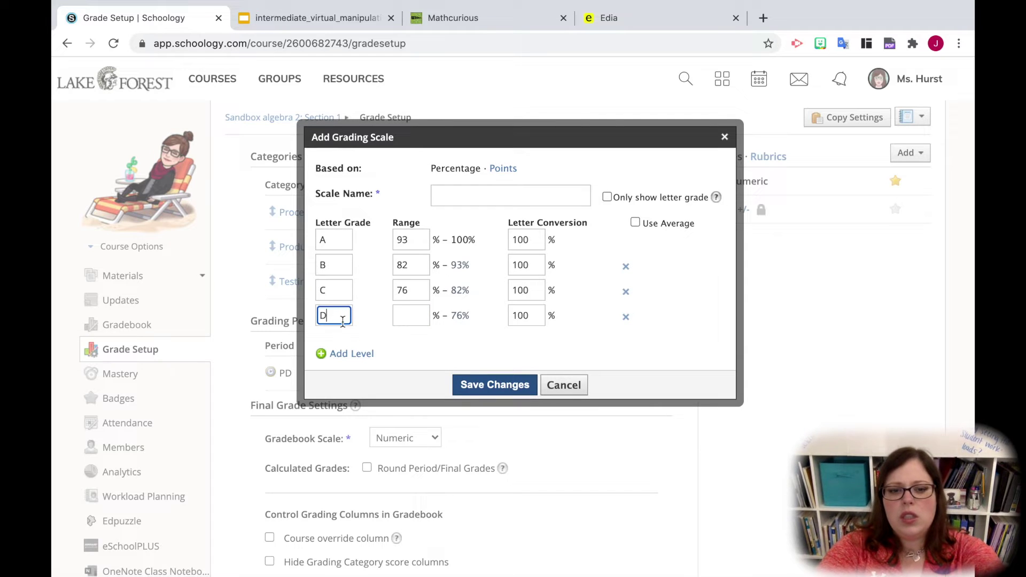
click(404, 318)
text(70)
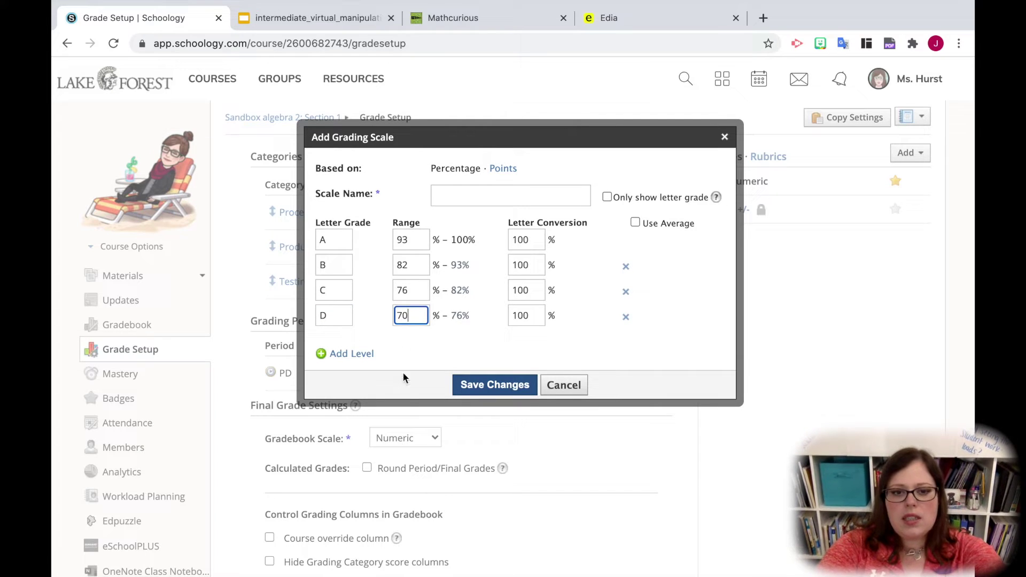
Add letter grade F to the grading scale with a range starting at 0%.
click(345, 353)
click(332, 334)
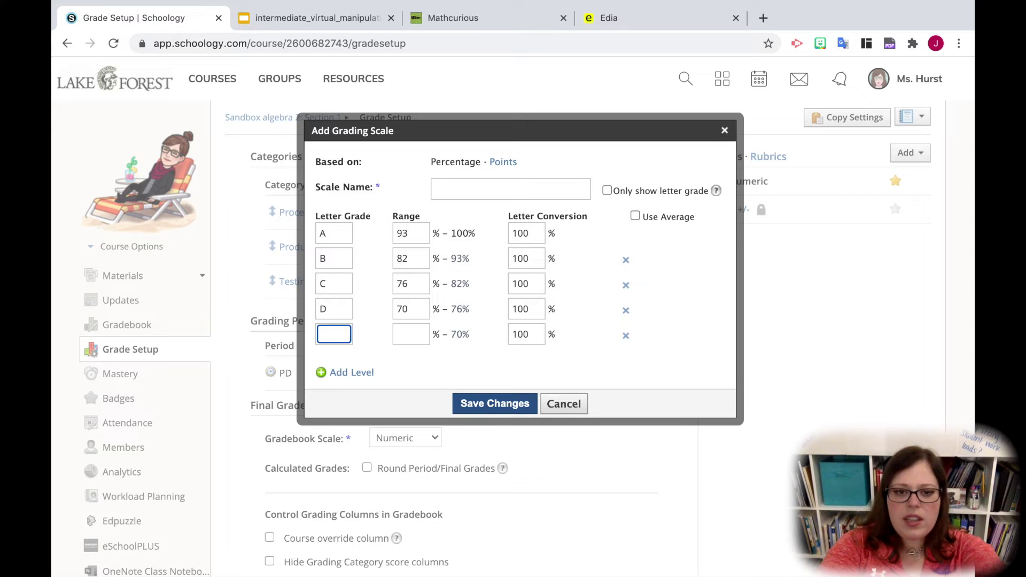
text(F)
click(418, 335)
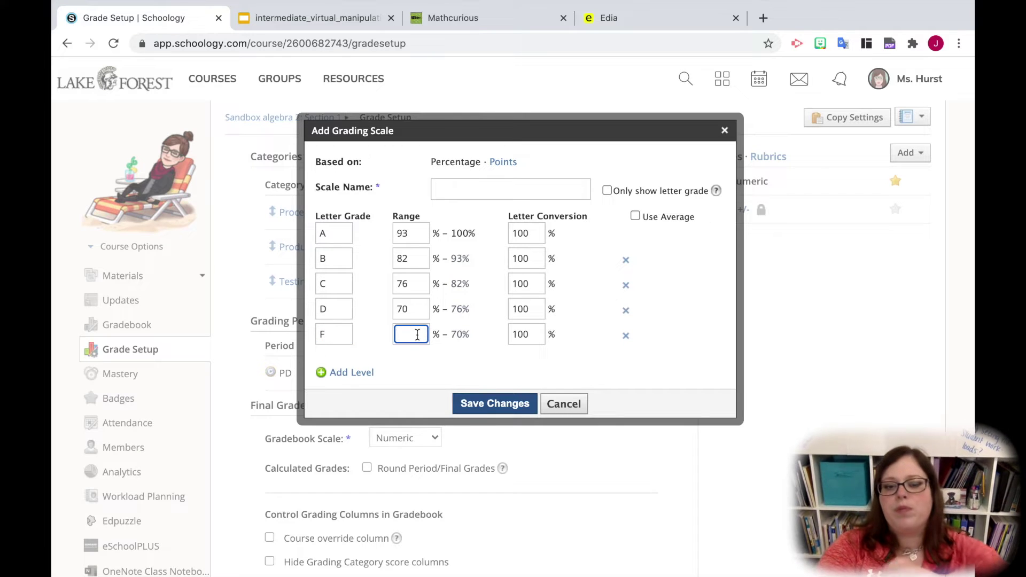
text(0)
click(534, 364)
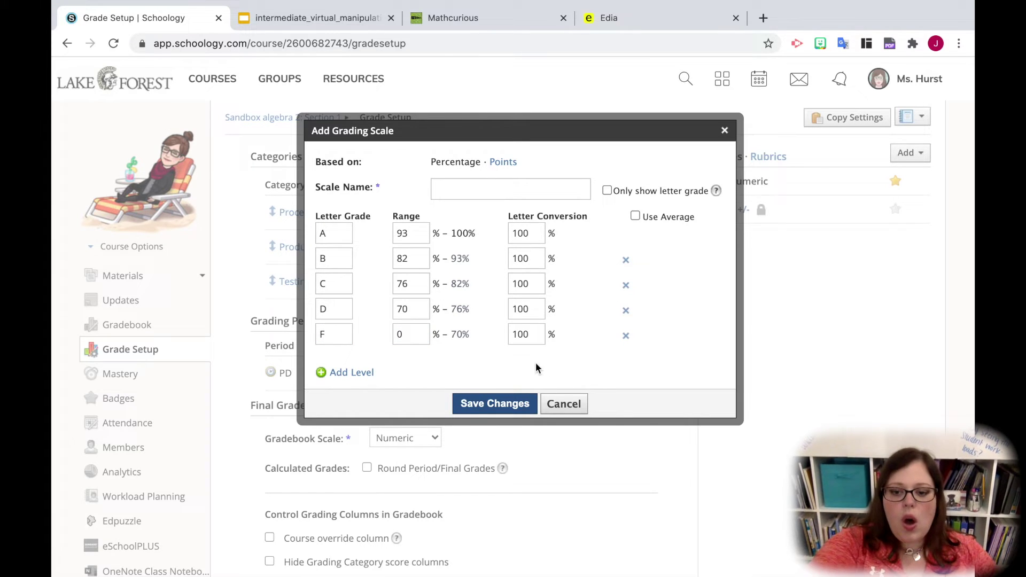
Fill the letter conversions using range averages, view the points-based scale option and discard the new grading scale.
click(635, 216)
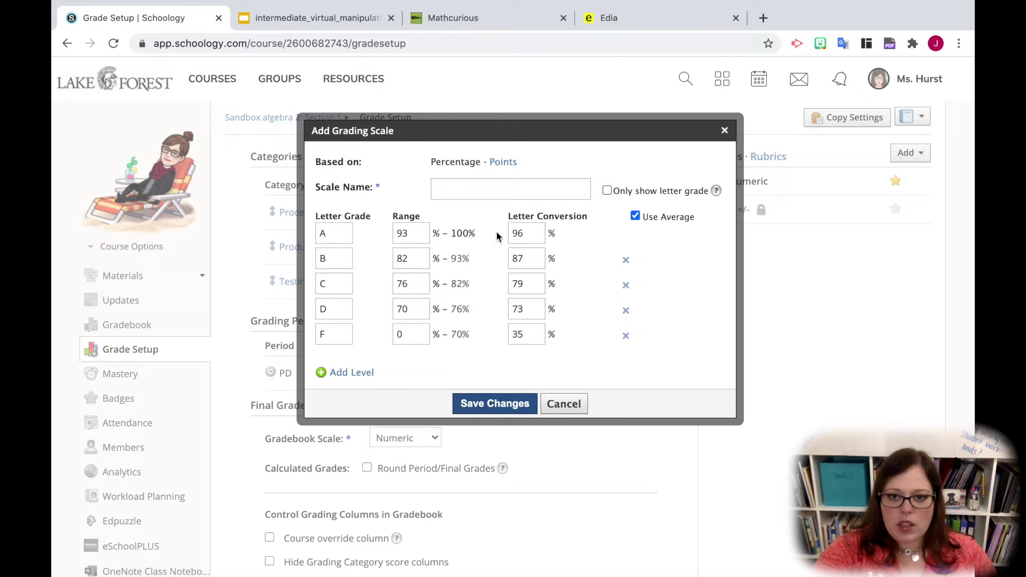
click(636, 216)
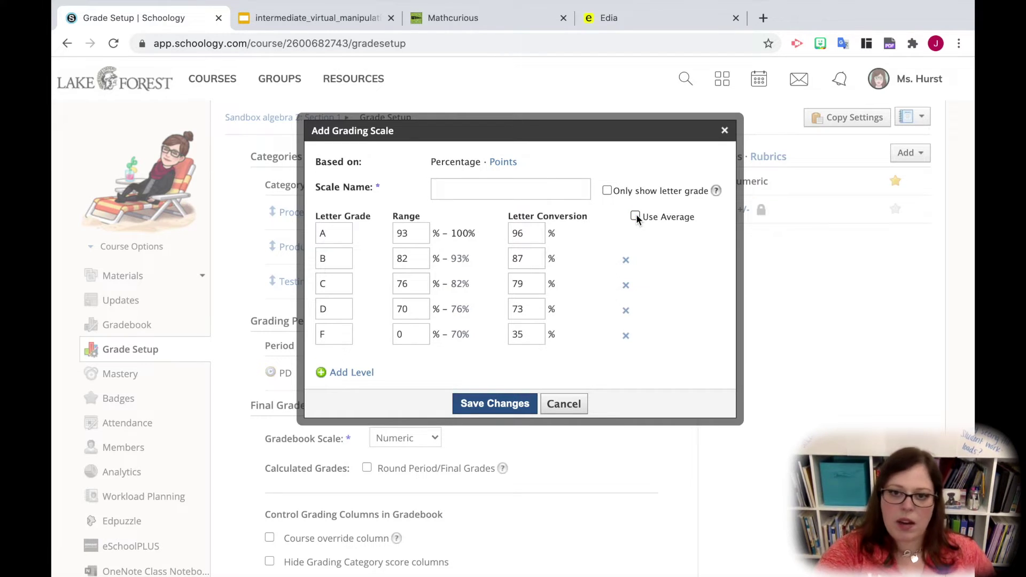
click(608, 191)
mouse_move(715, 191)
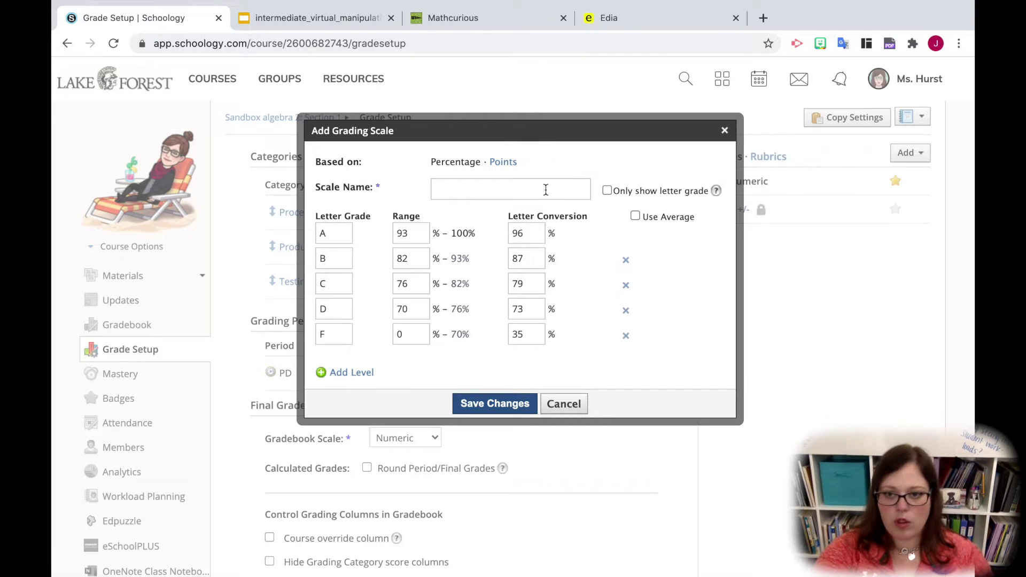
click(505, 162)
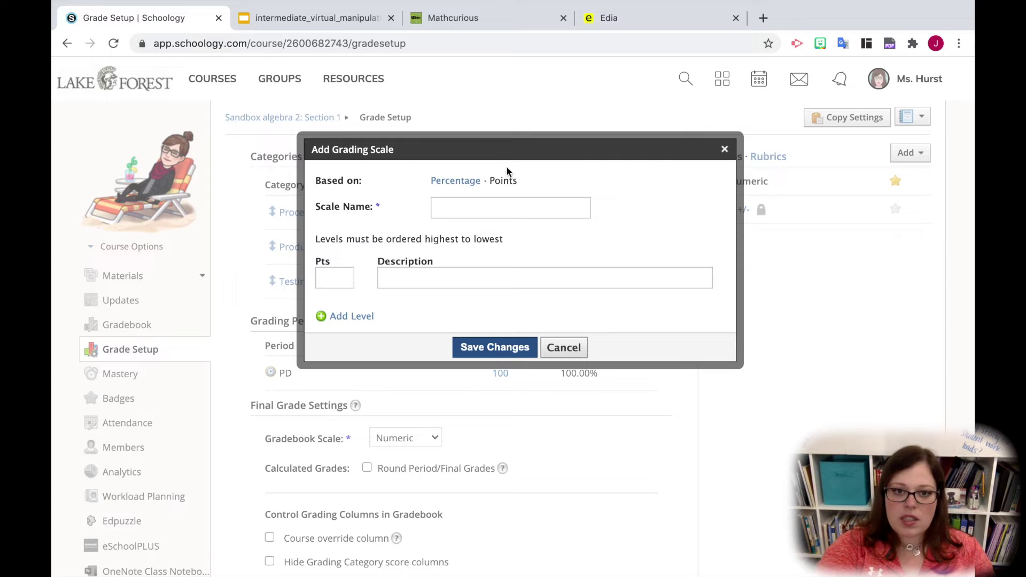
click(564, 348)
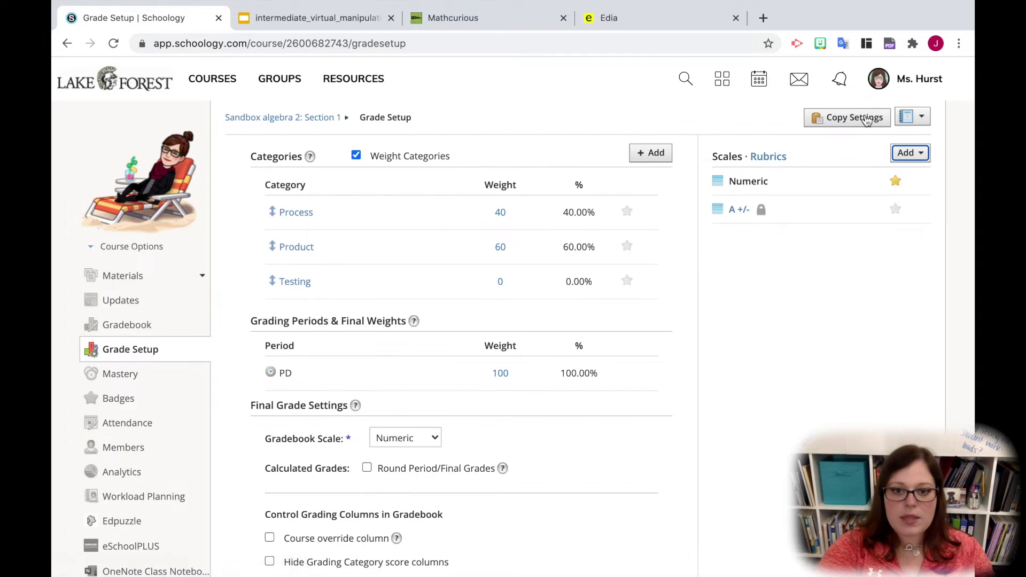
Examine the form for adding a rubric and the options for copying grade settings to other courses, cancelling both.
click(909, 152)
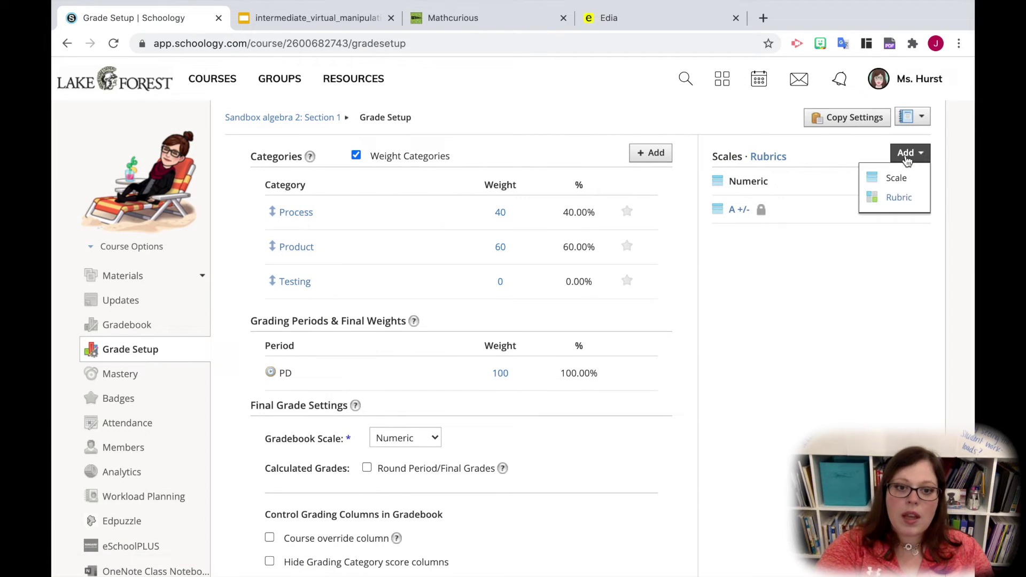
click(902, 198)
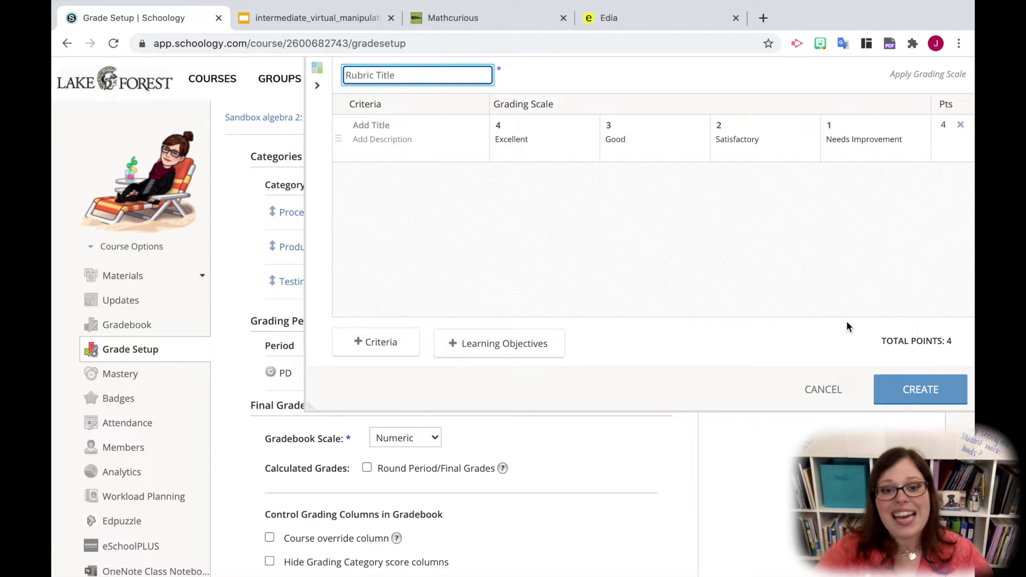
click(824, 392)
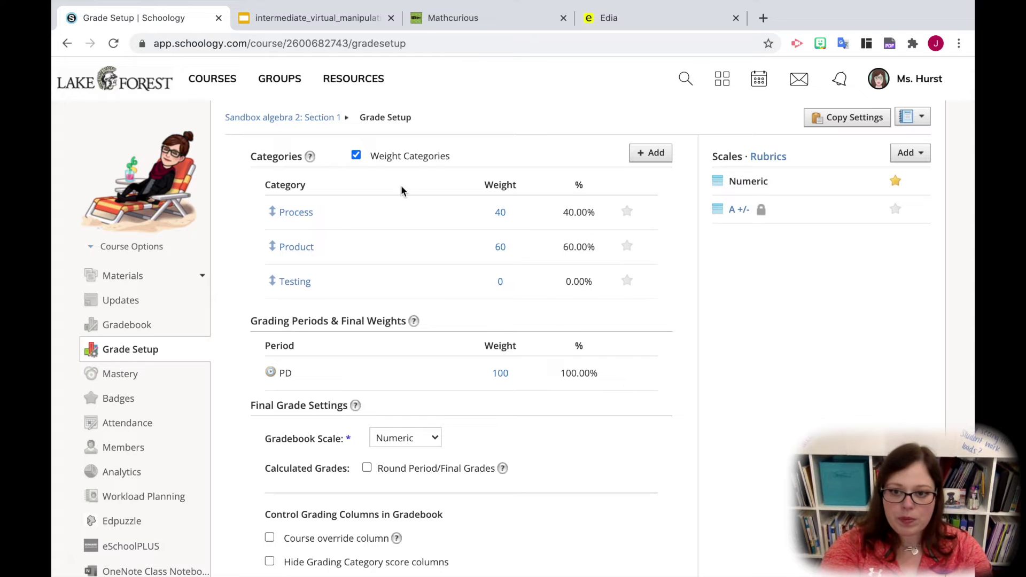
click(850, 118)
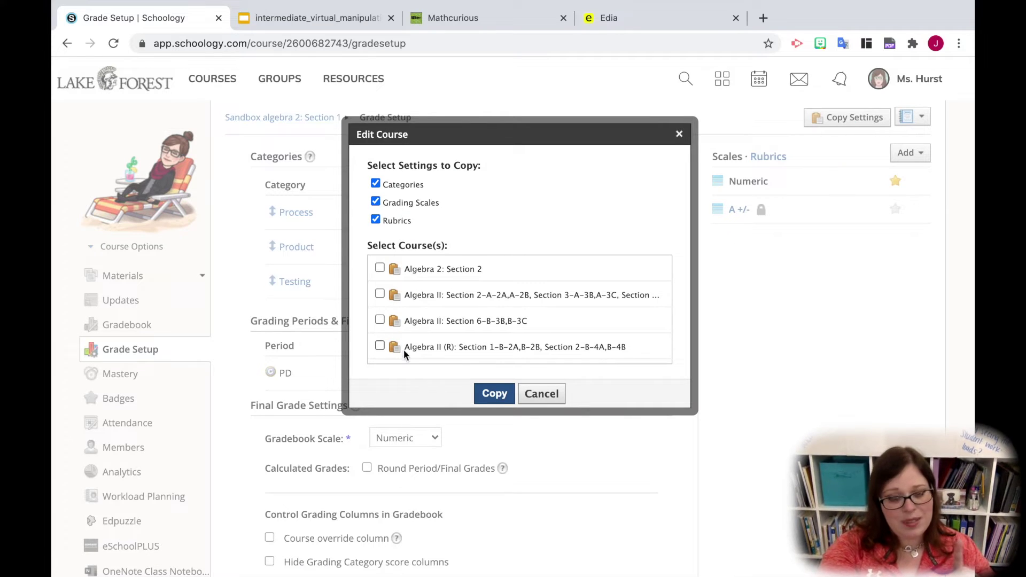
click(540, 393)
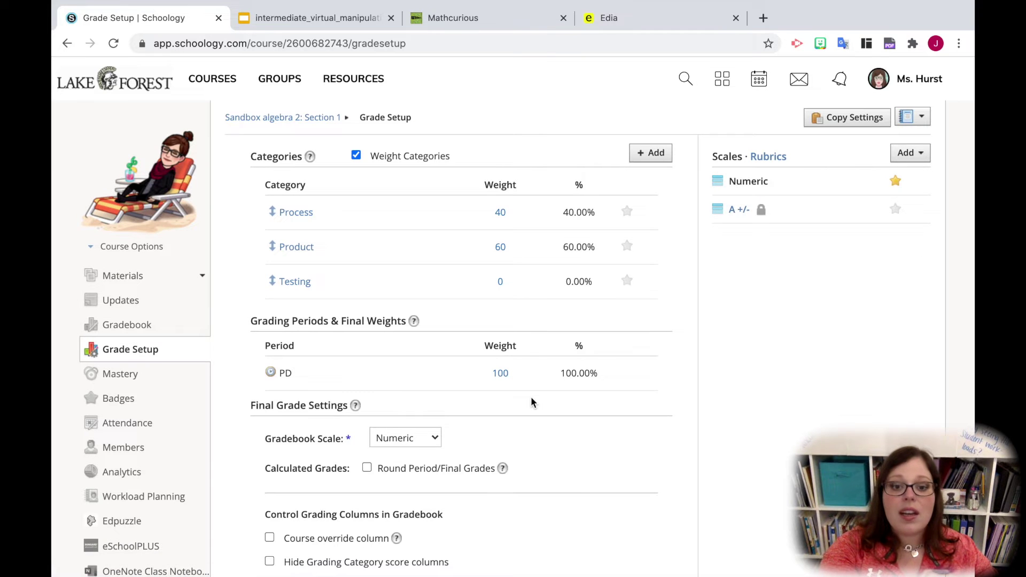
Open the course gradebook and examine its grading period, material category and date sorting options.
click(128, 328)
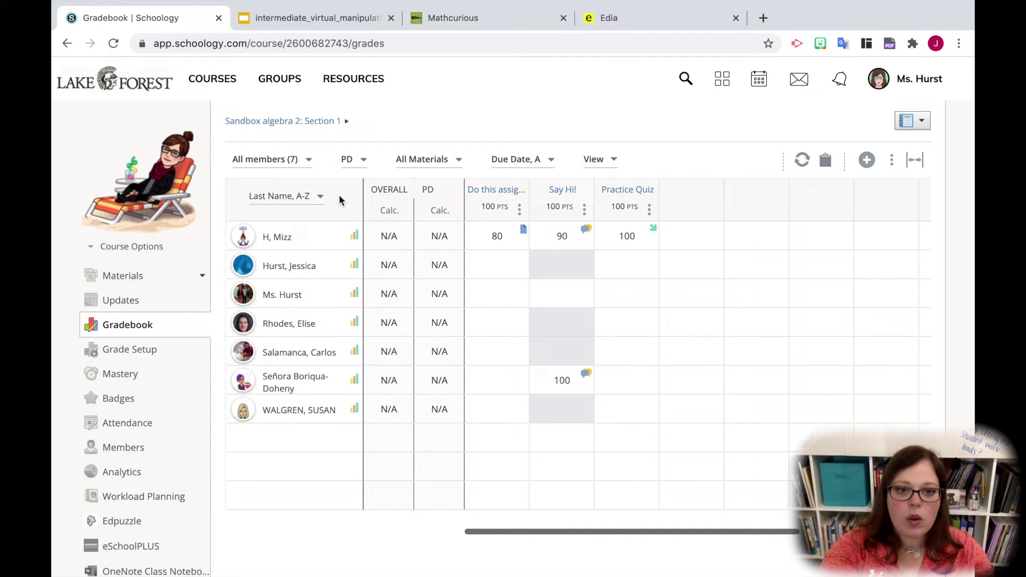
click(363, 162)
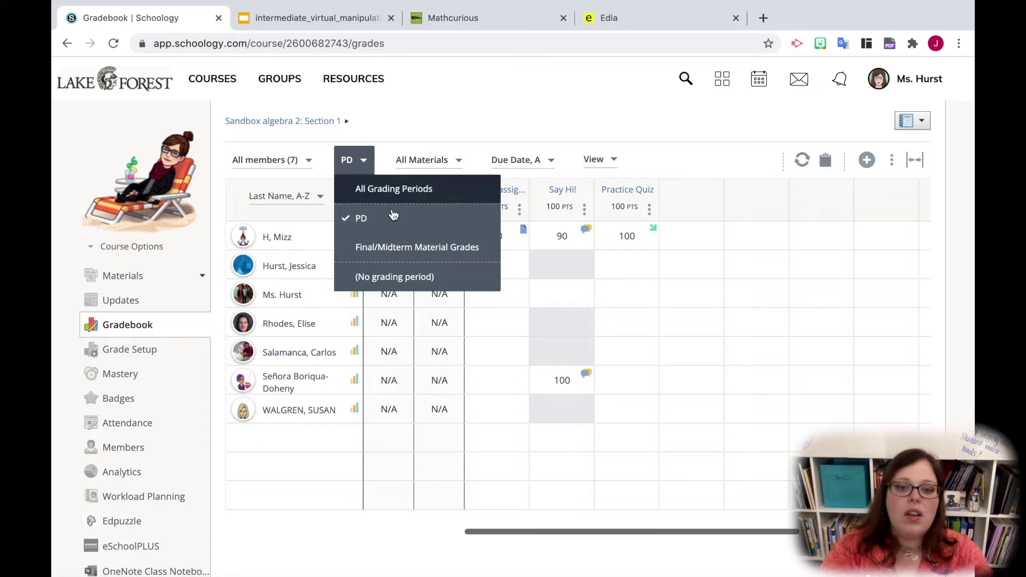
click(421, 159)
click(423, 161)
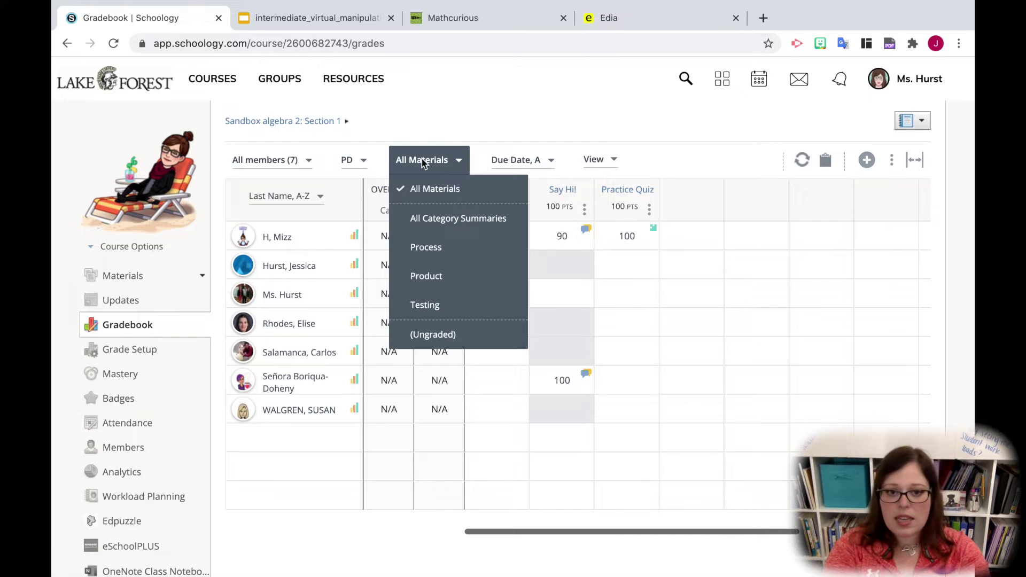
click(540, 160)
click(540, 161)
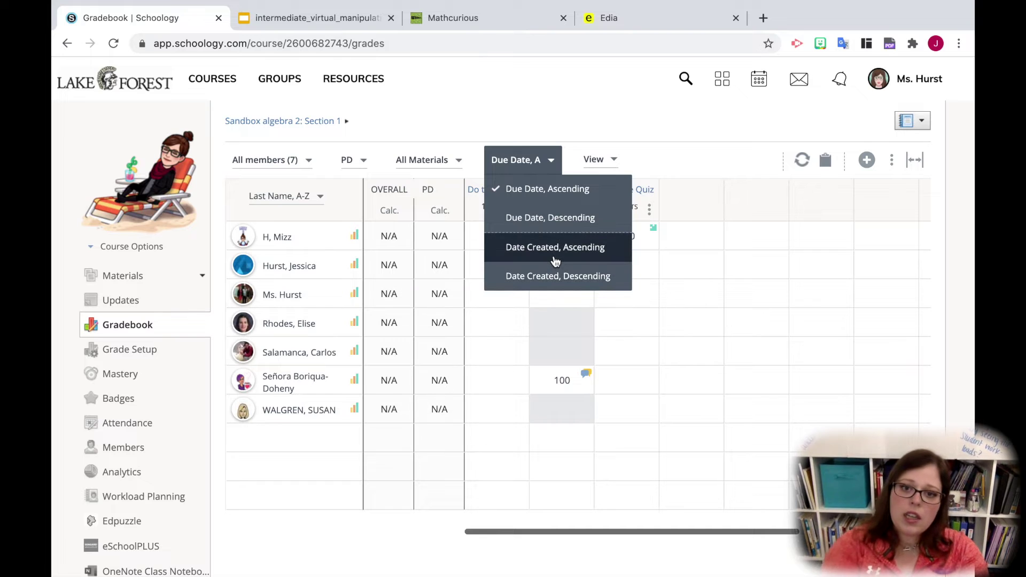
click(549, 170)
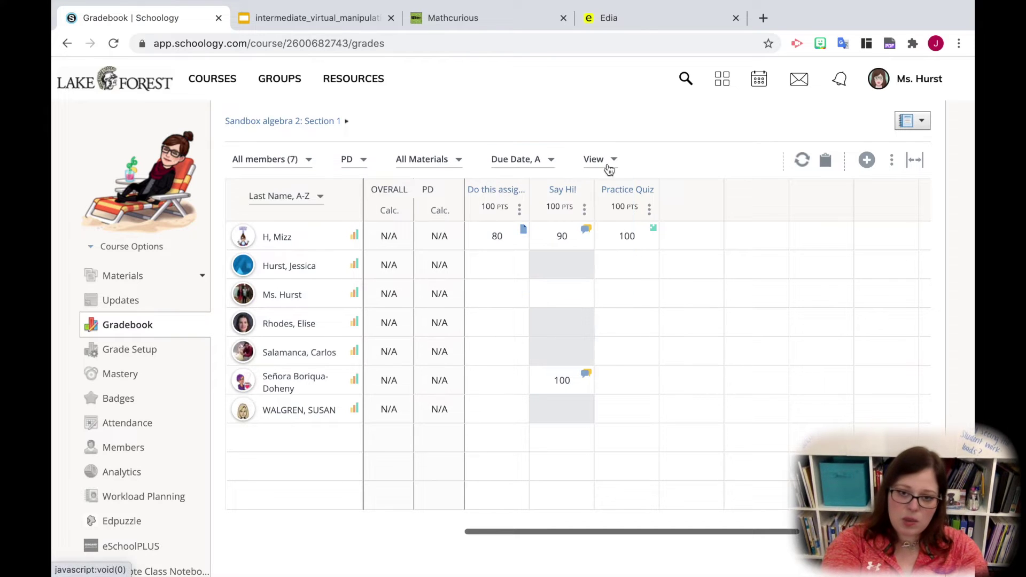
Examine the gradebook's view options and turn off Show Grading Scale.
click(610, 162)
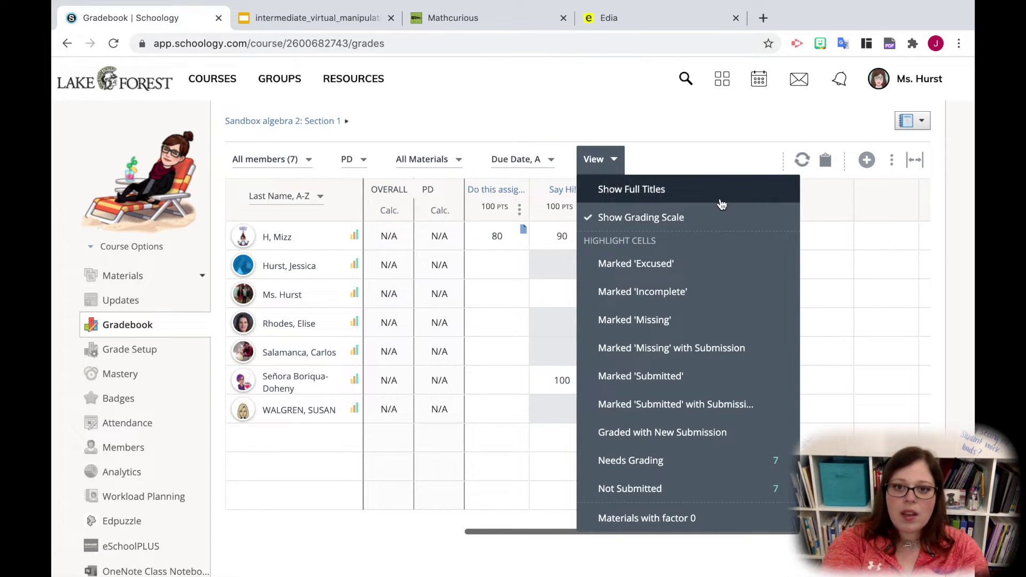
scroll(723, 206, down, 1)
scroll(724, 206, up, 1)
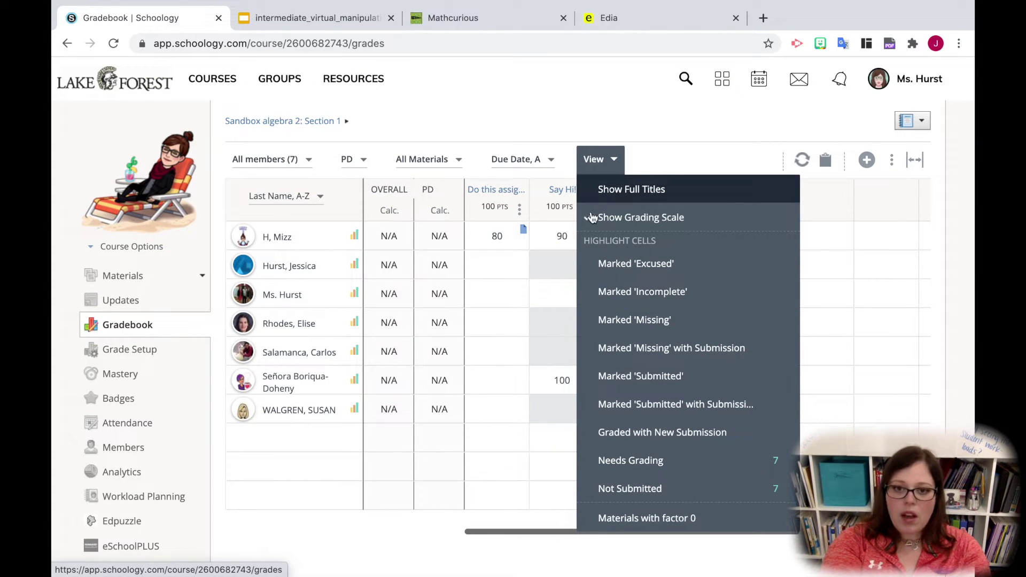
mouse_move(522, 196)
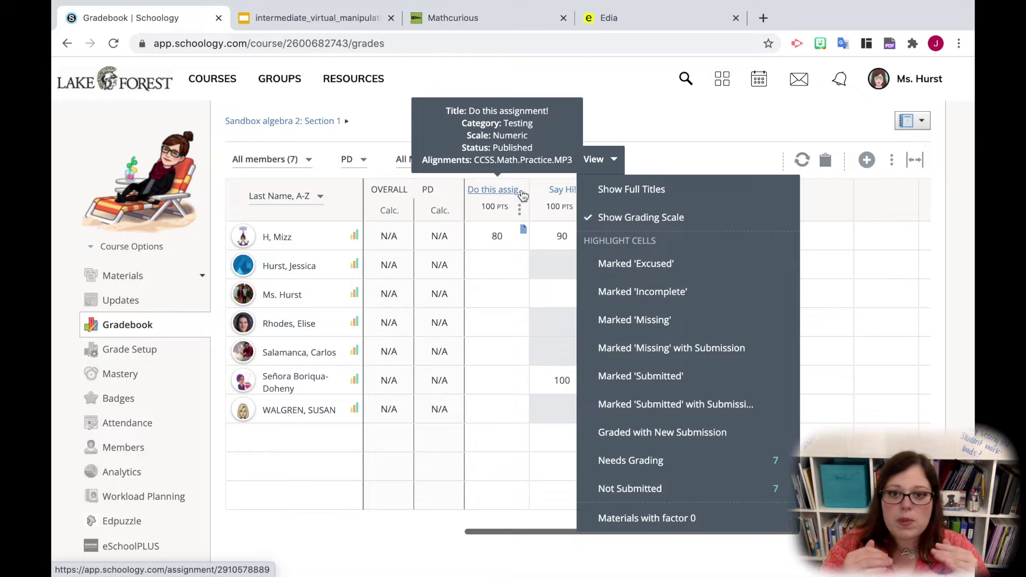
click(615, 218)
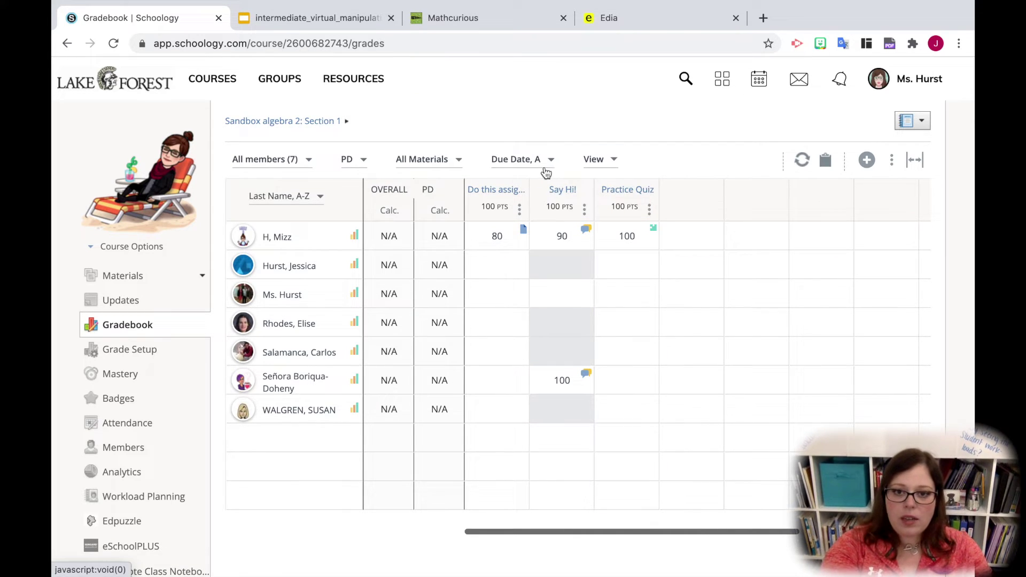
Highlight gradebook cells that are Graded with New Submission and turn that highlighting back off.
click(612, 163)
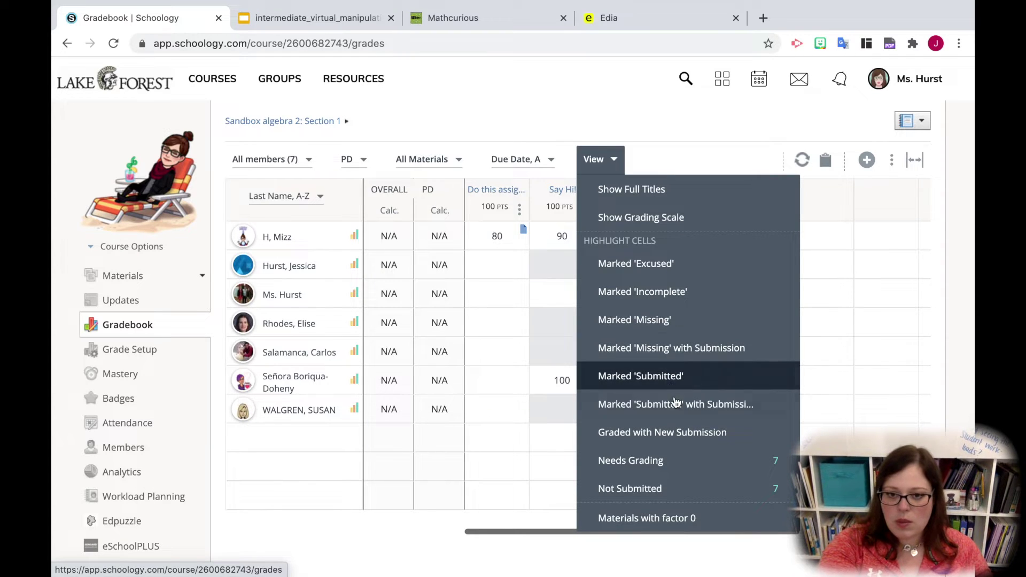
click(676, 431)
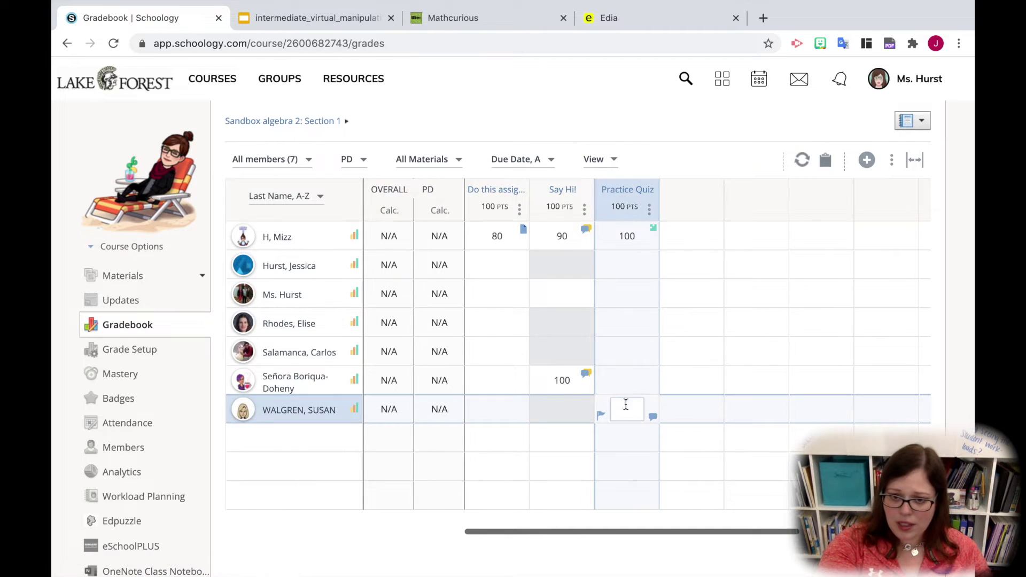
click(609, 160)
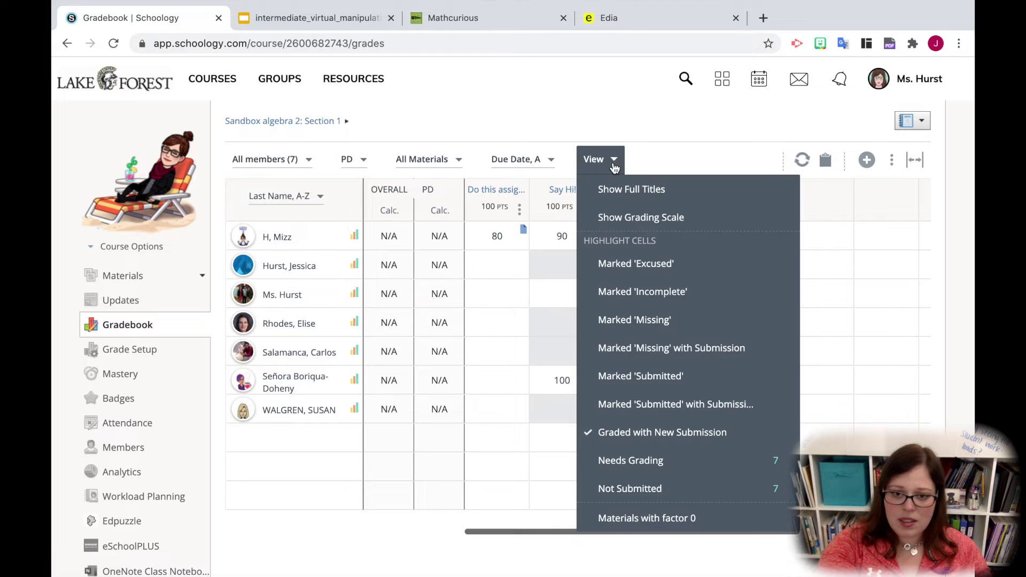
scroll(686, 355, down, 2)
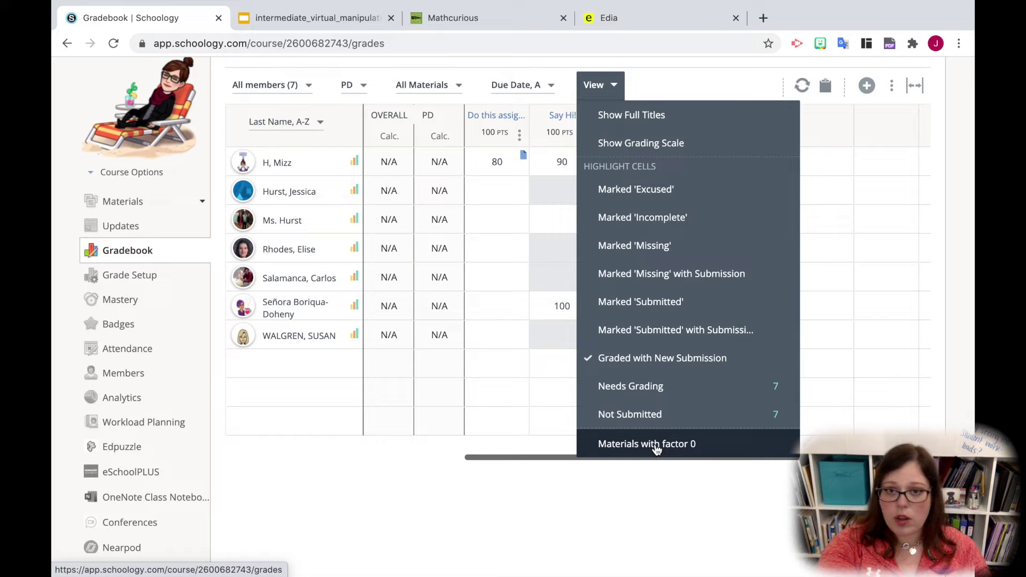
click(599, 360)
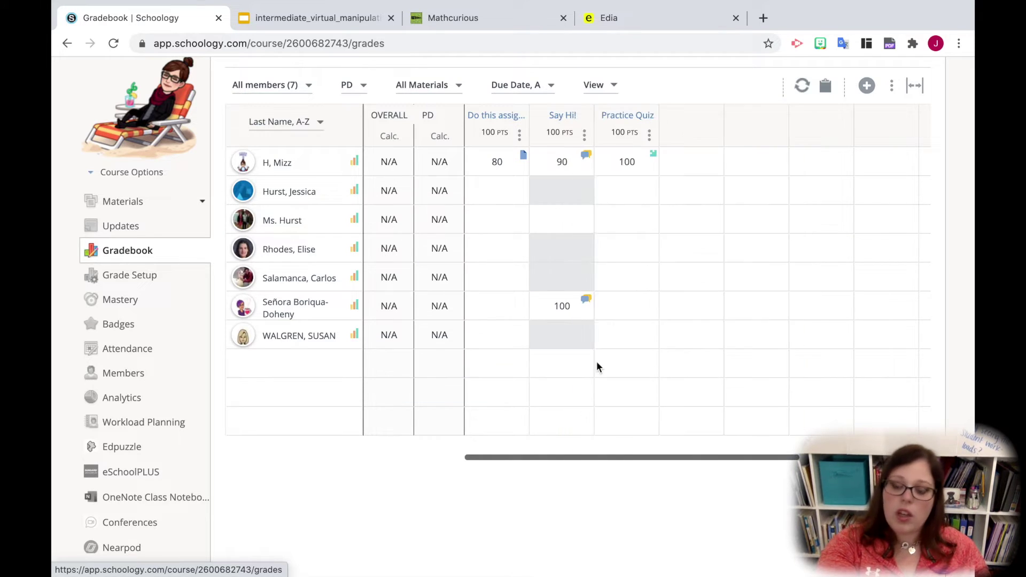
Examine the gradebook's sync status log and close it.
scroll(661, 351, up, 1)
scroll(661, 351, up, 1)
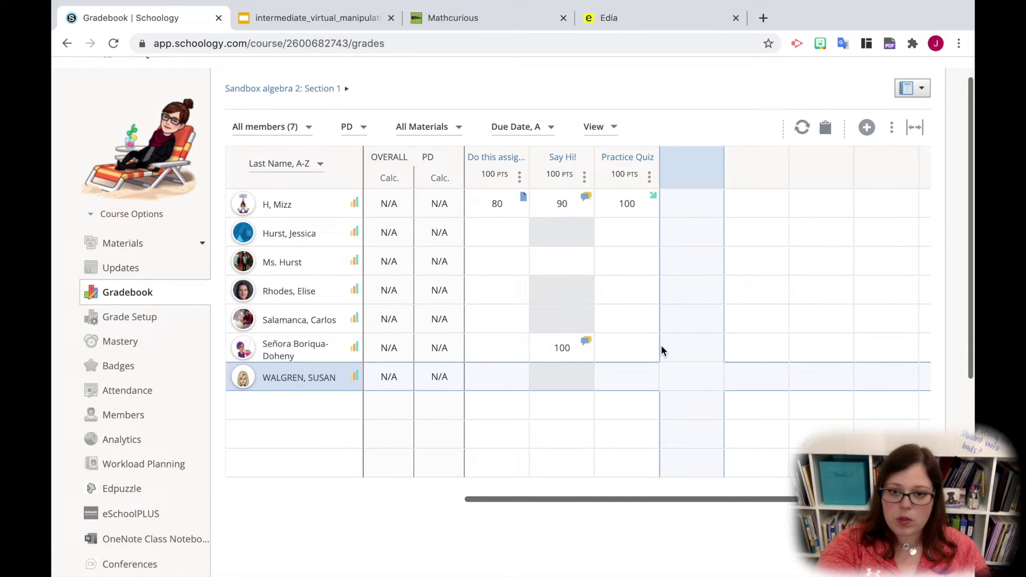
click(826, 128)
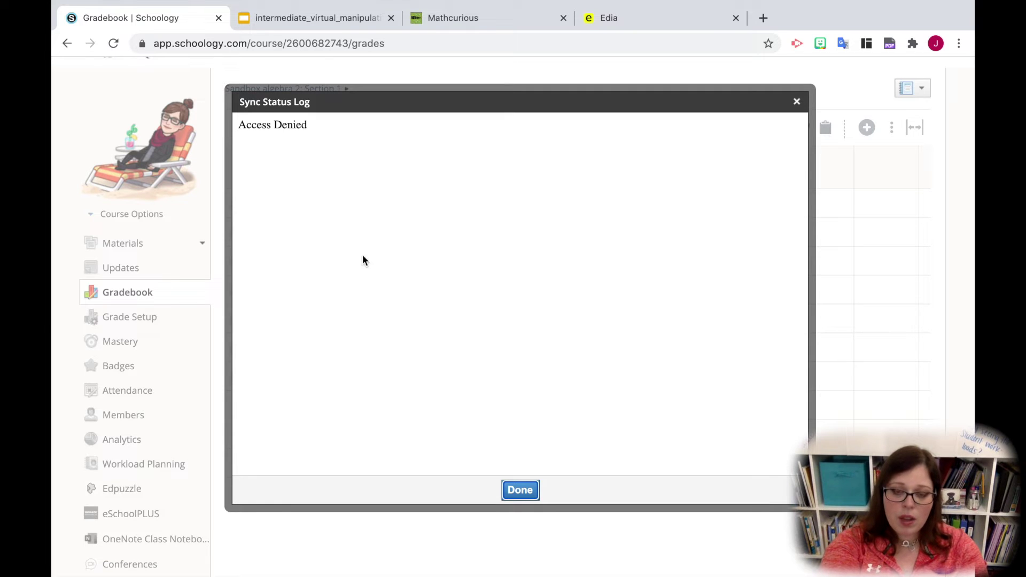
click(797, 102)
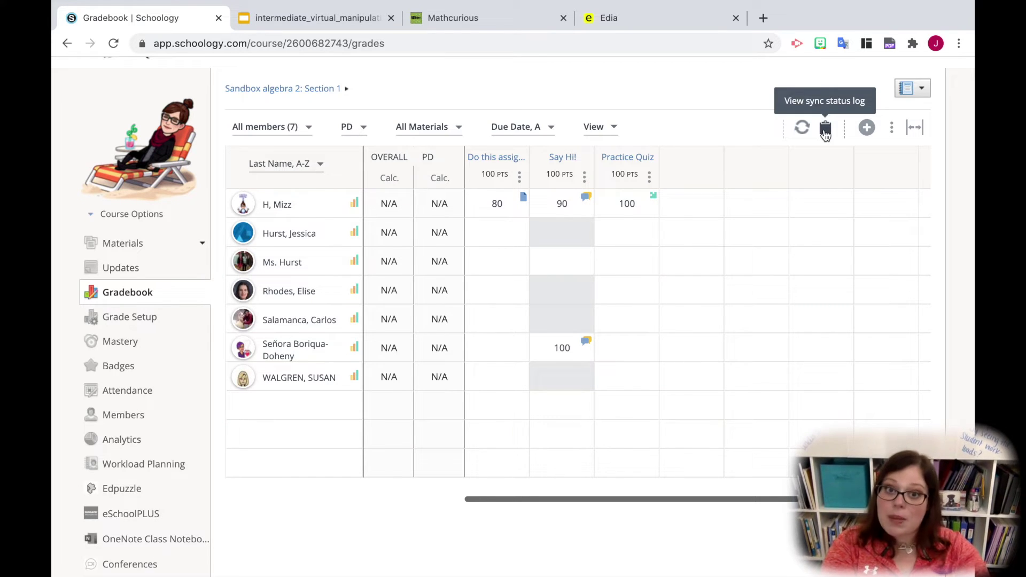
Add a grade column named "column" to the gradebook in the Product category.
click(868, 129)
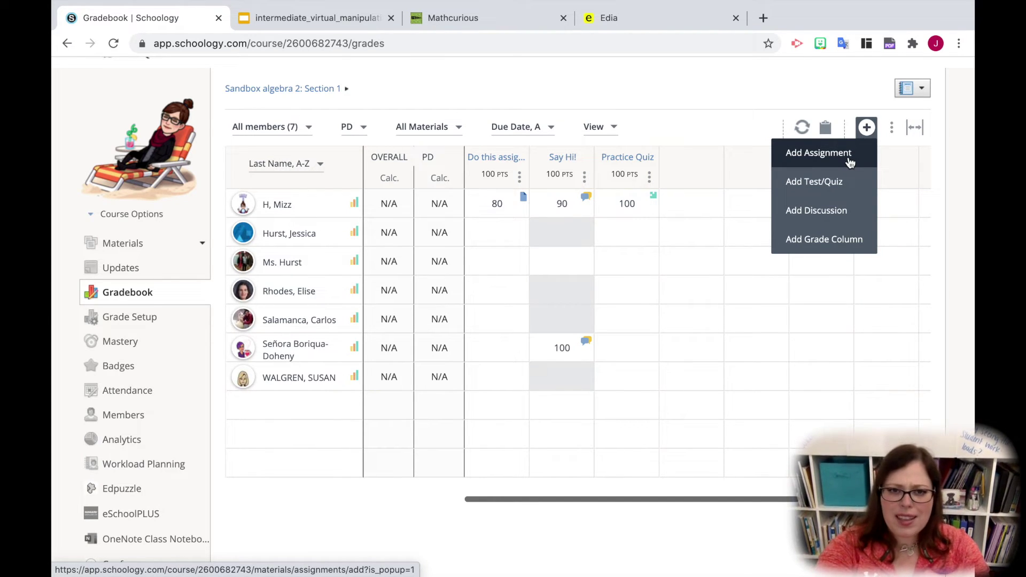
click(829, 242)
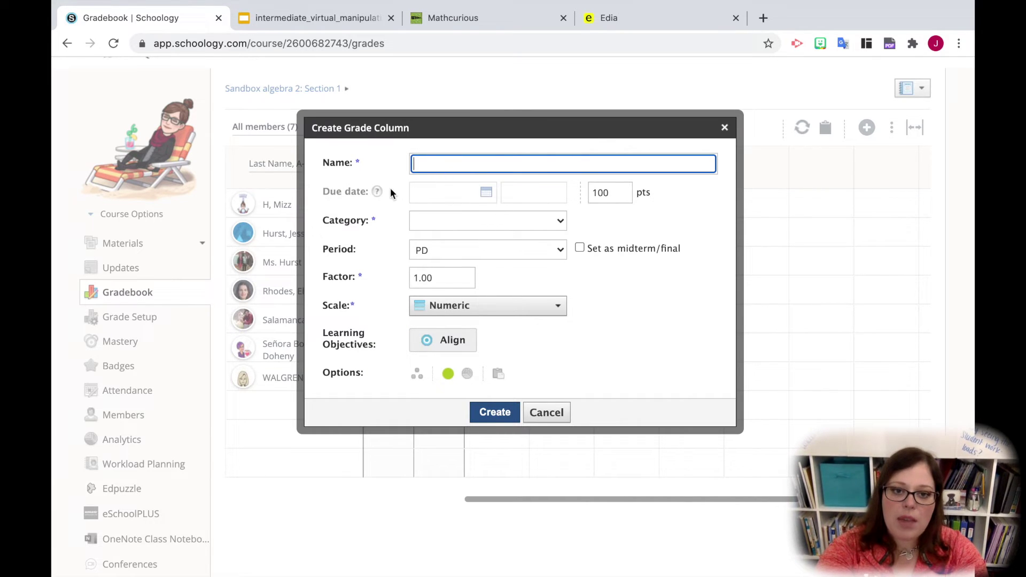
mouse_move(377, 192)
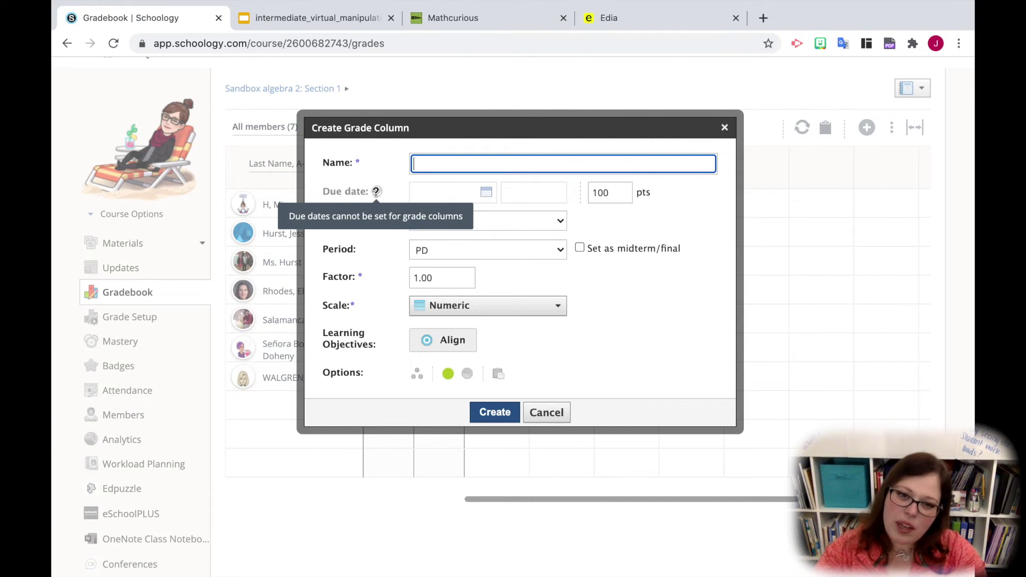
text(col)
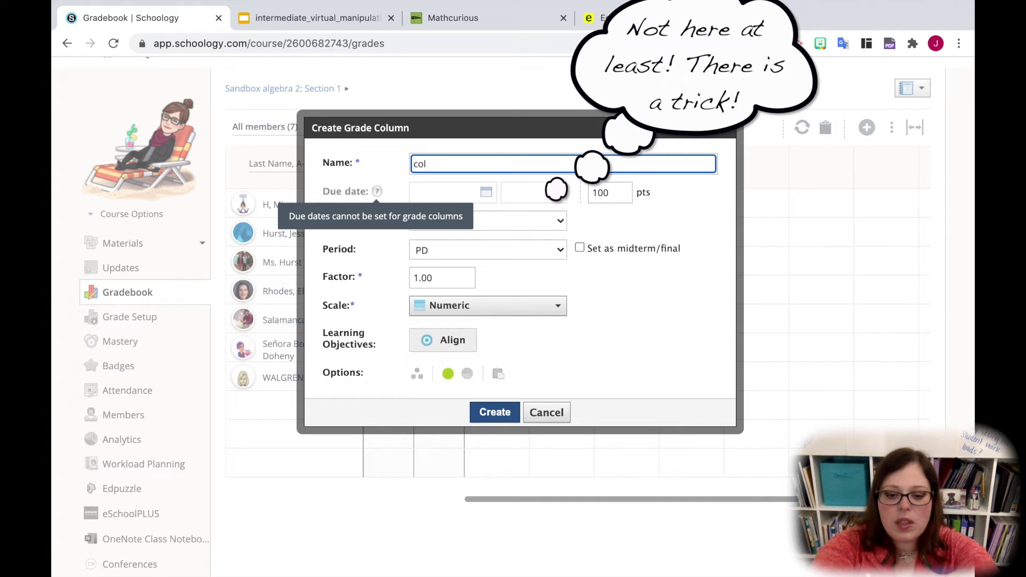
text(umn)
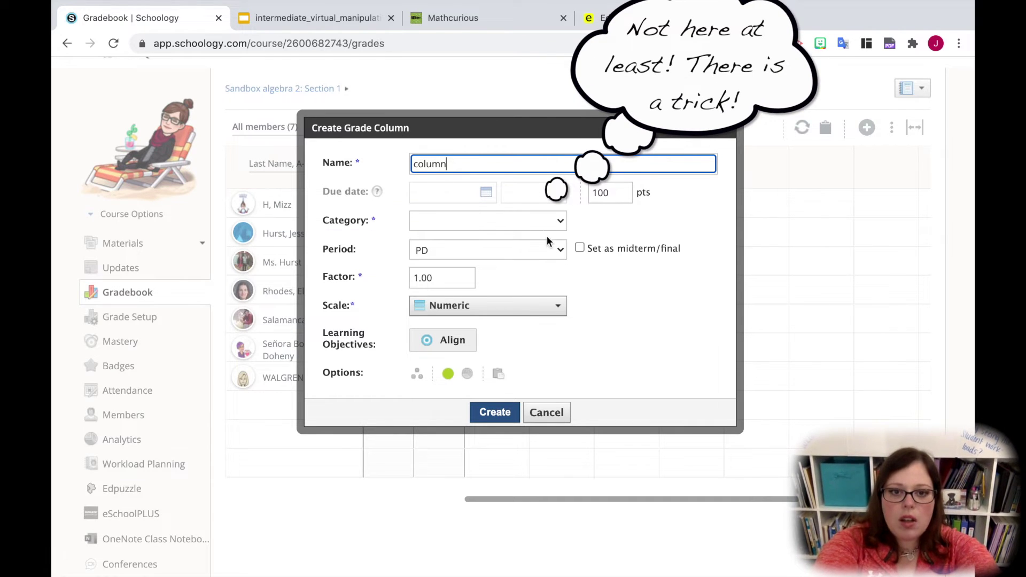
click(540, 223)
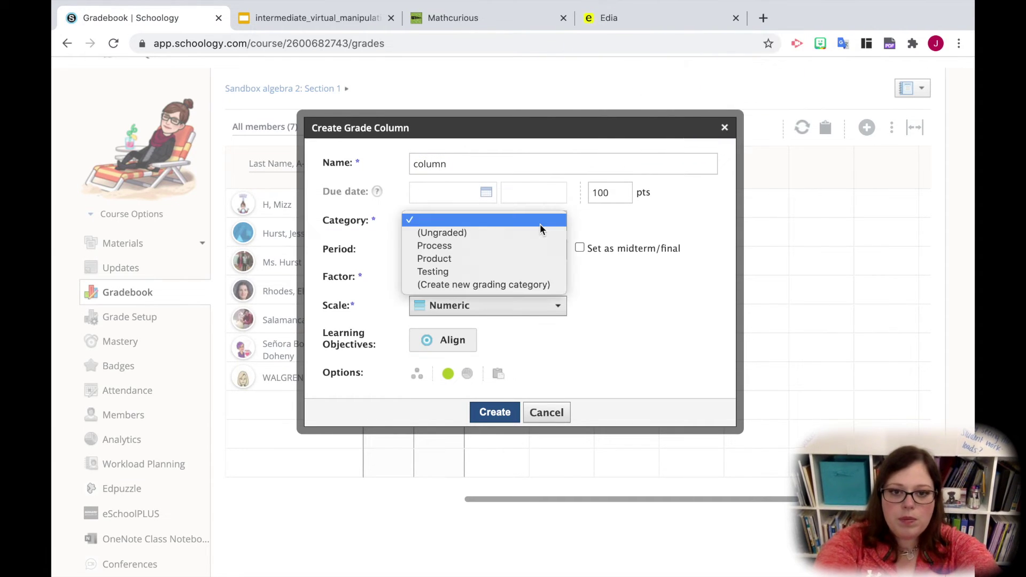
click(524, 262)
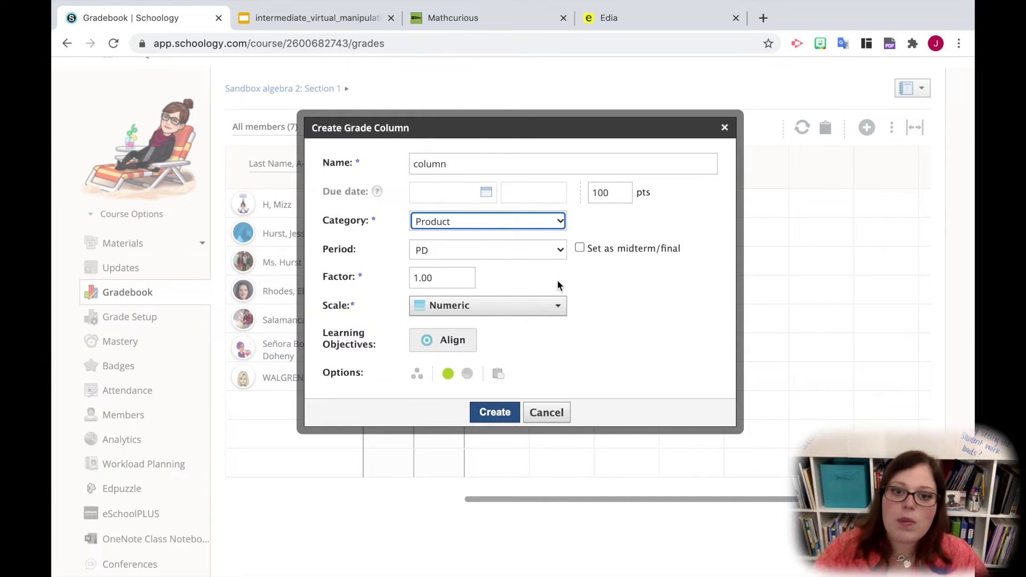
click(493, 413)
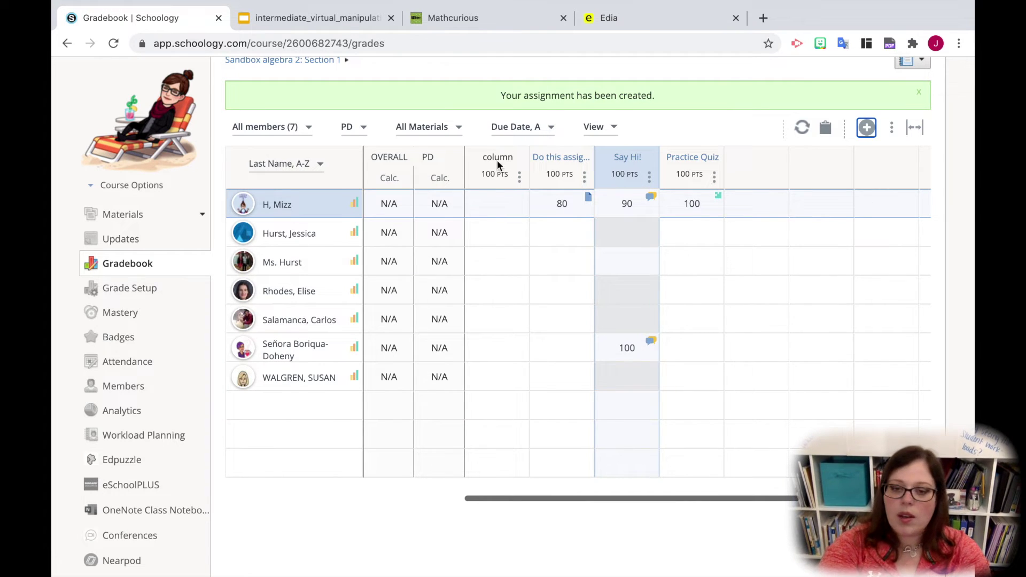
mouse_move(496, 160)
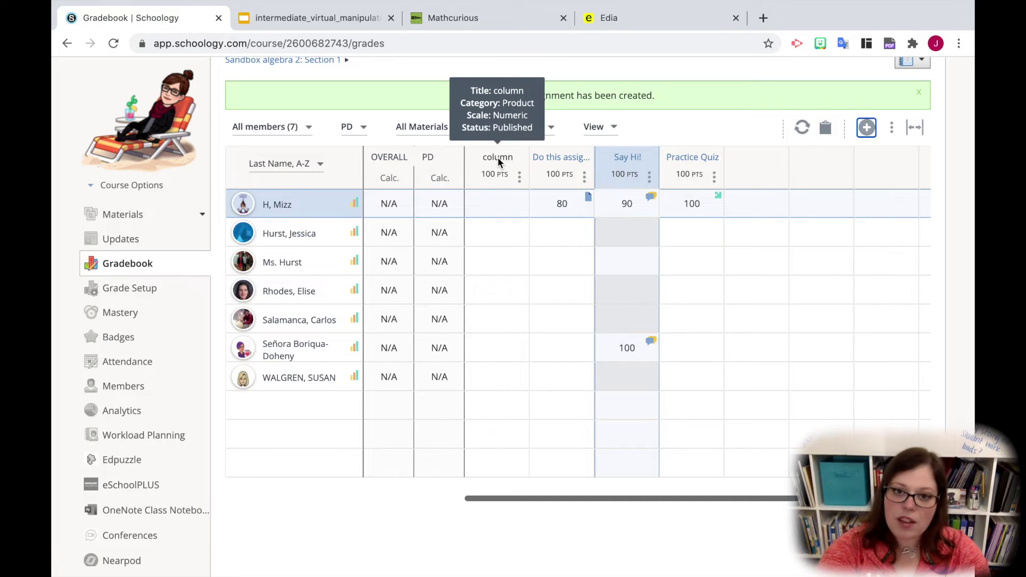
Bulk edit the due dates to 8/28/20 for "column" and 8/31/20 for "Do this assignment!", saving the changes.
click(893, 131)
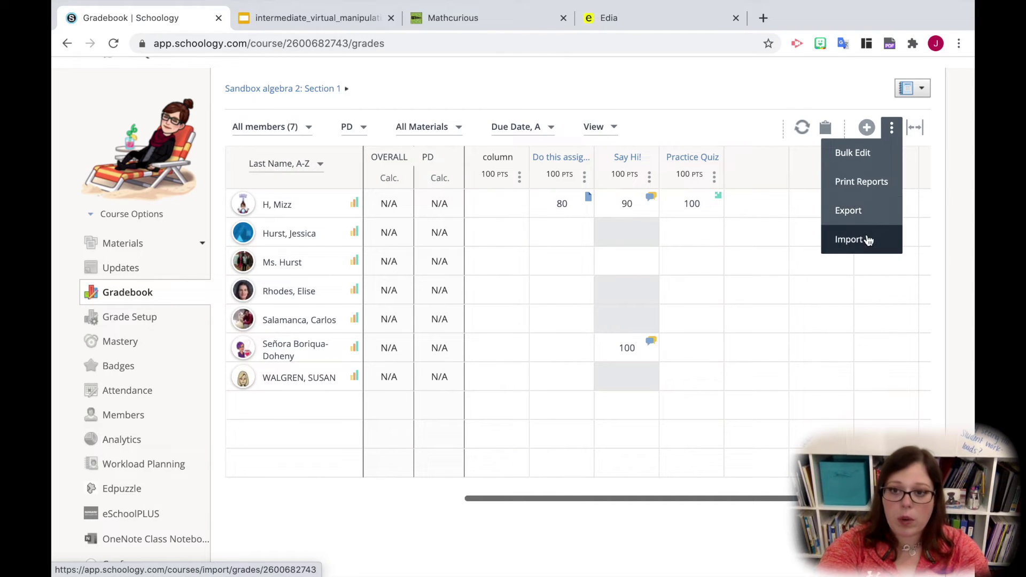
click(858, 154)
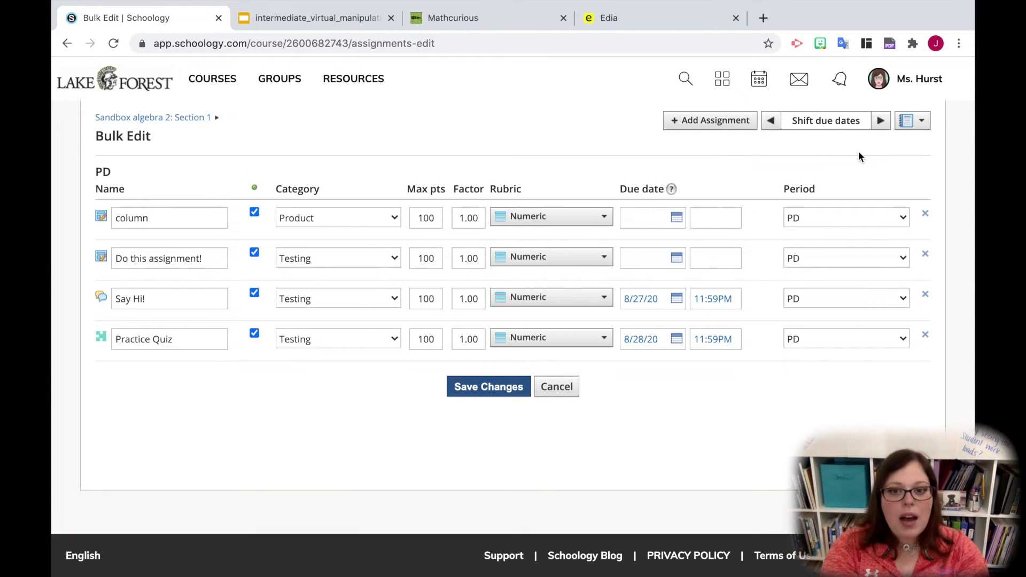
click(657, 215)
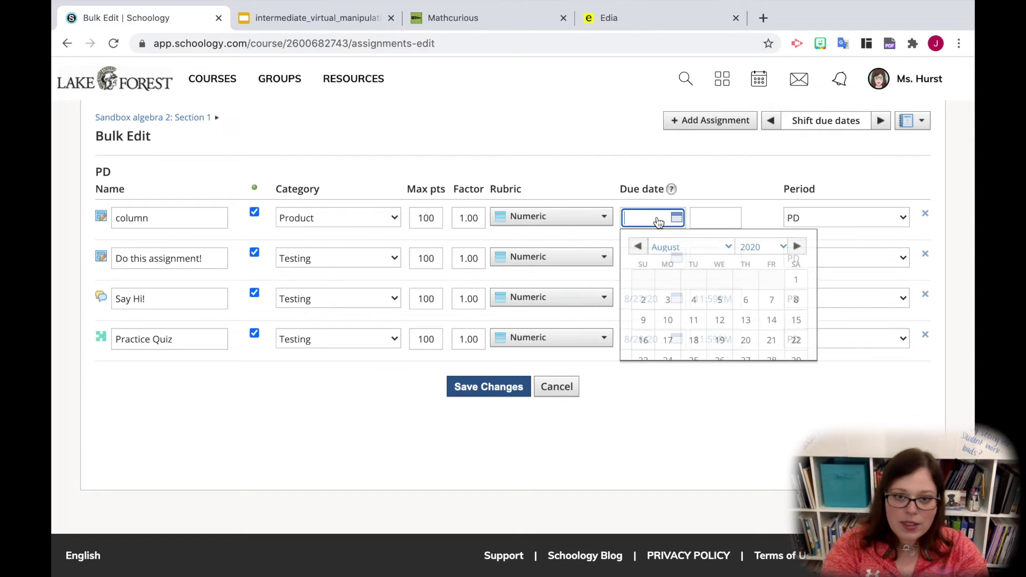
click(777, 366)
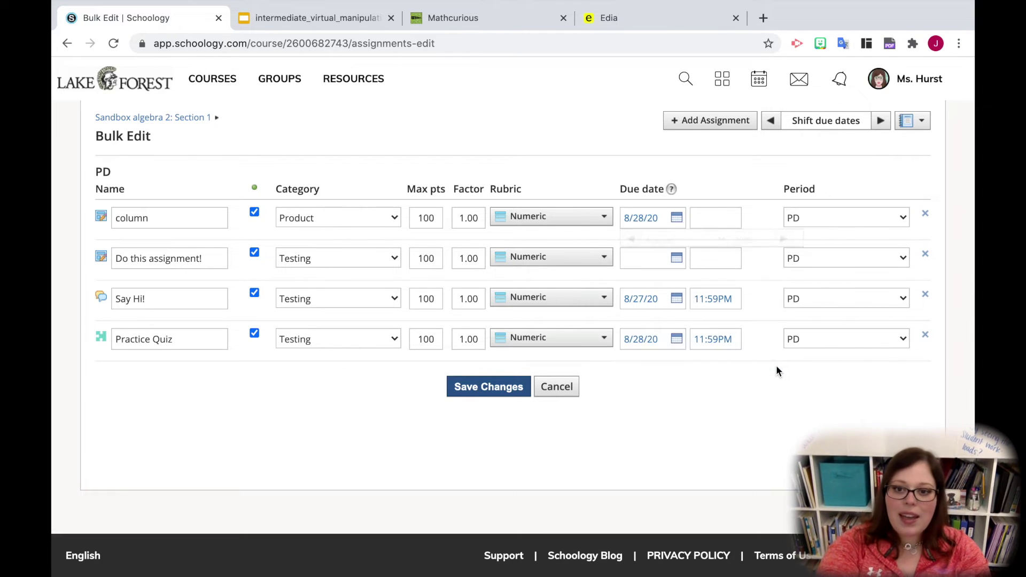
click(676, 258)
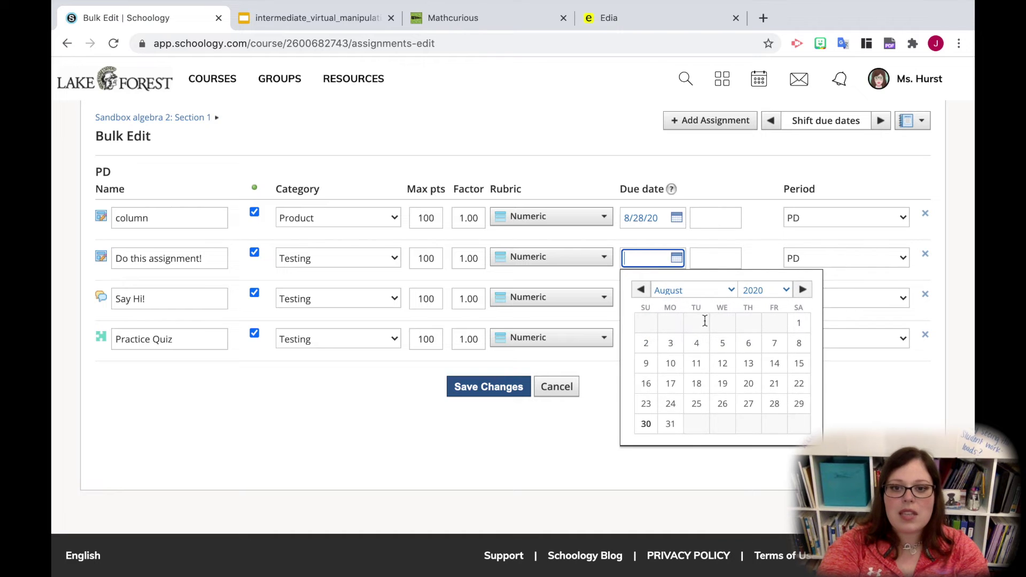
click(670, 423)
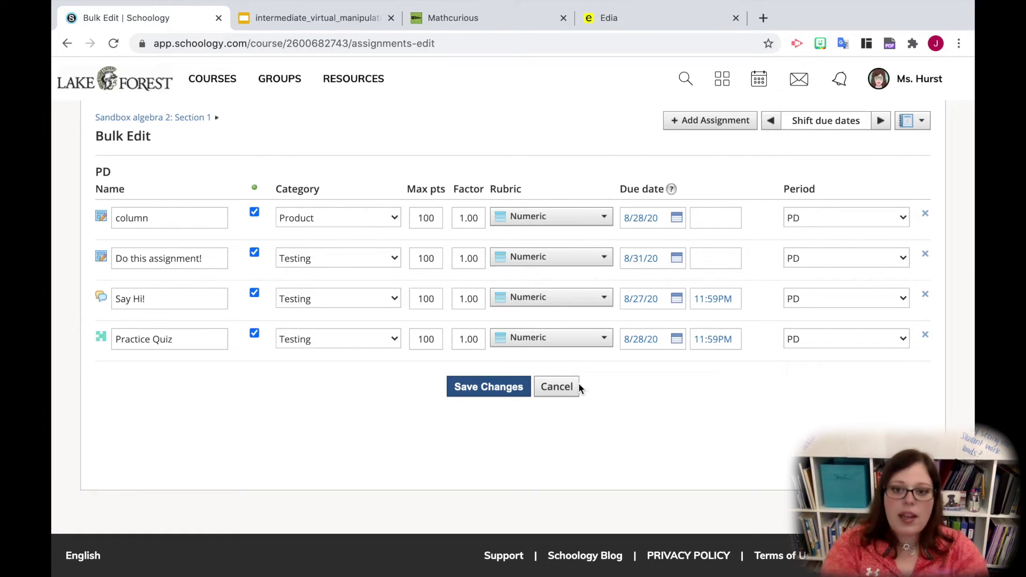
click(486, 397)
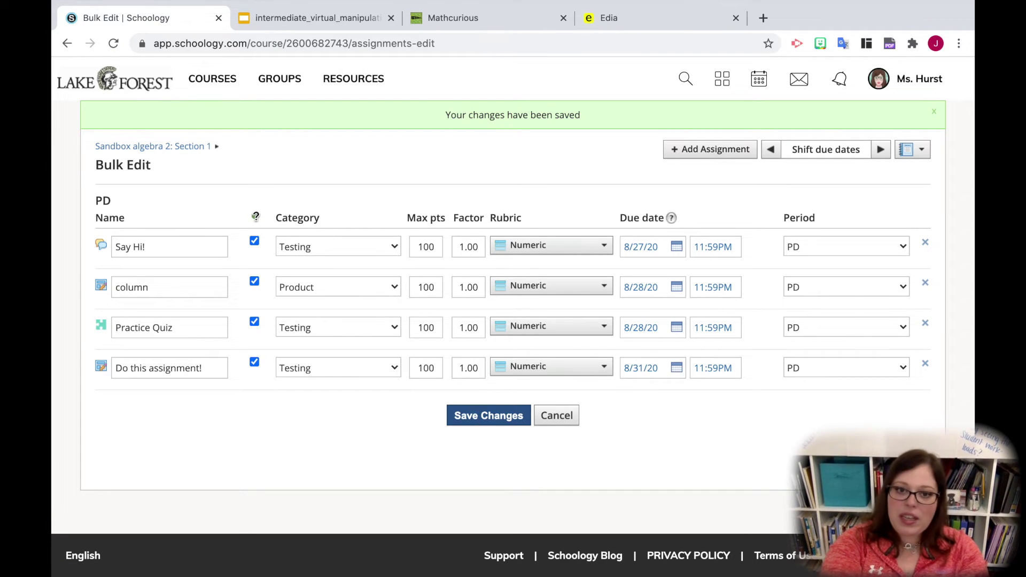
mouse_move(256, 215)
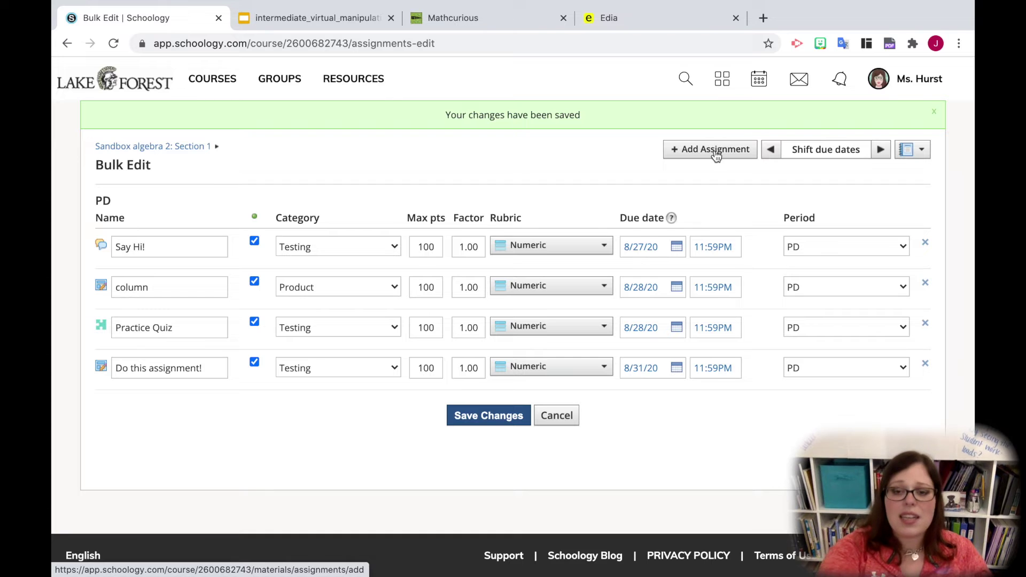
Return to the course gradebook and examine the Say Hi! column's options for marking empty cells.
click(106, 148)
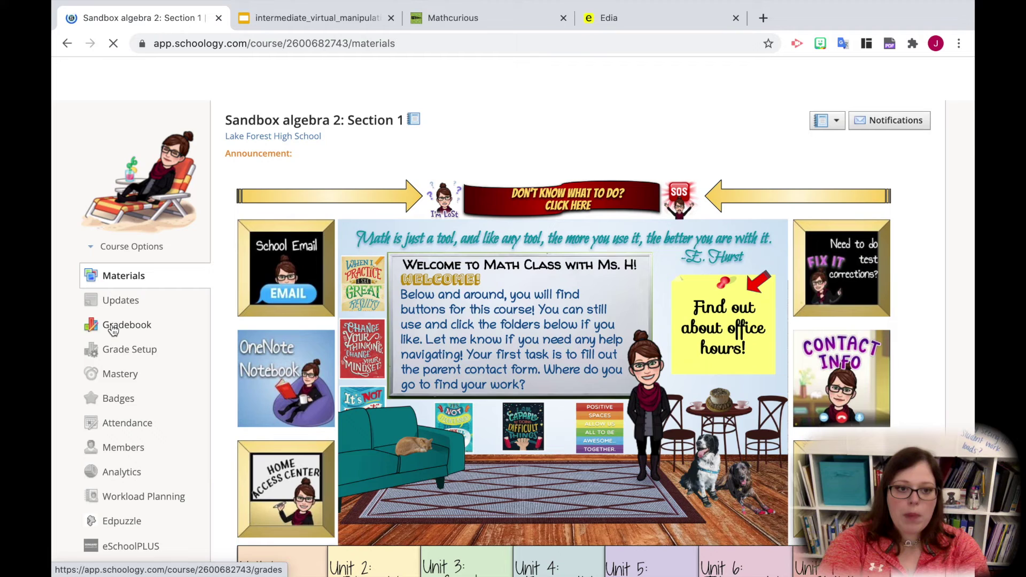
click(112, 331)
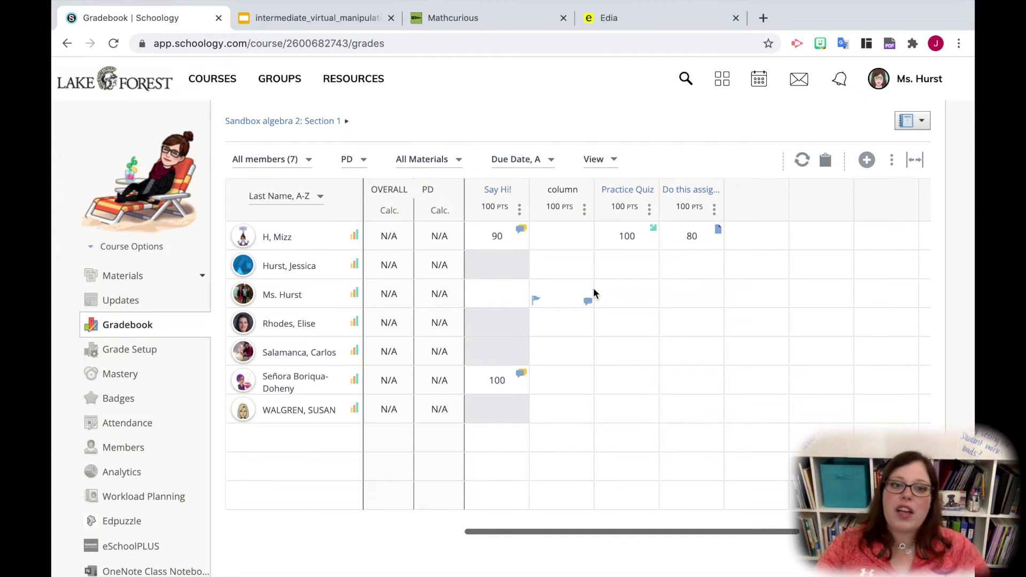
click(519, 209)
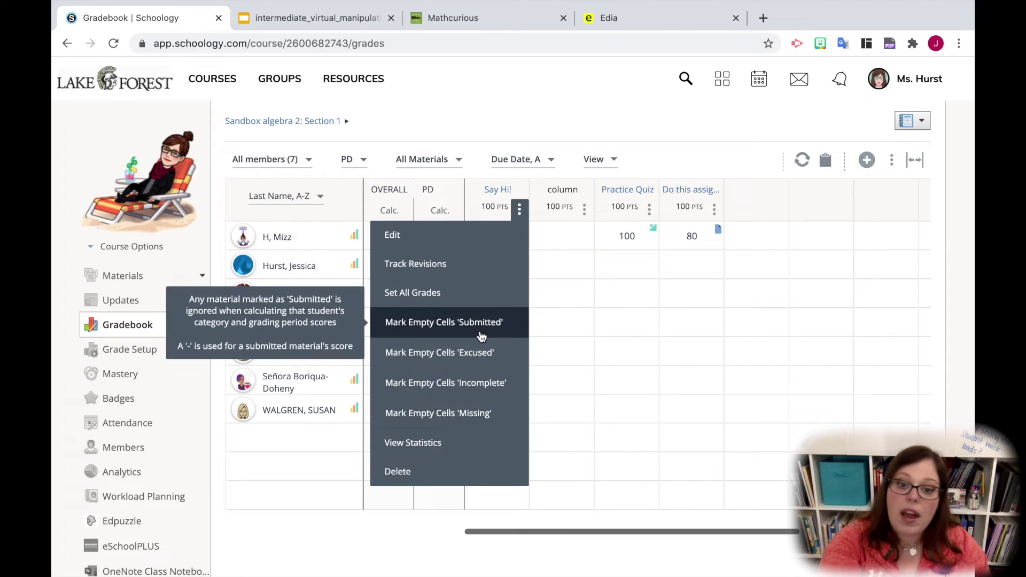
mouse_move(486, 334)
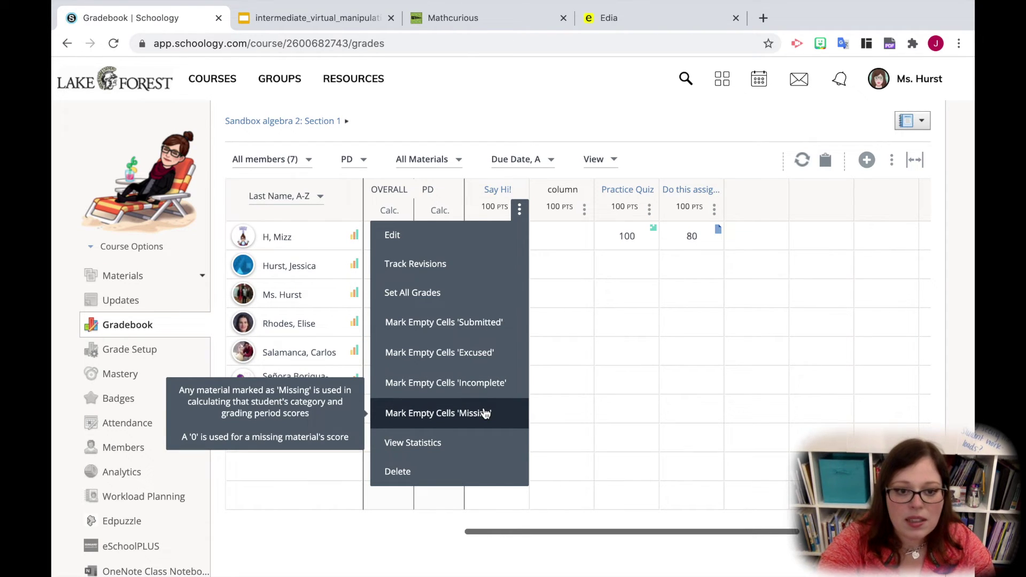
click(563, 249)
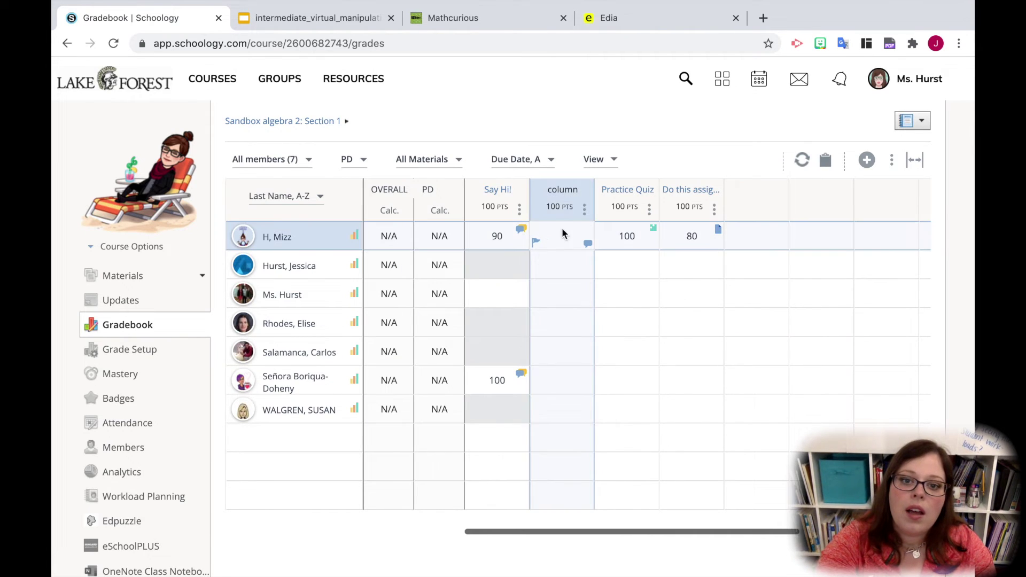
Examine the exception options for the first student's Say Hi! grade and view the linked discussion, closing it again.
click(503, 231)
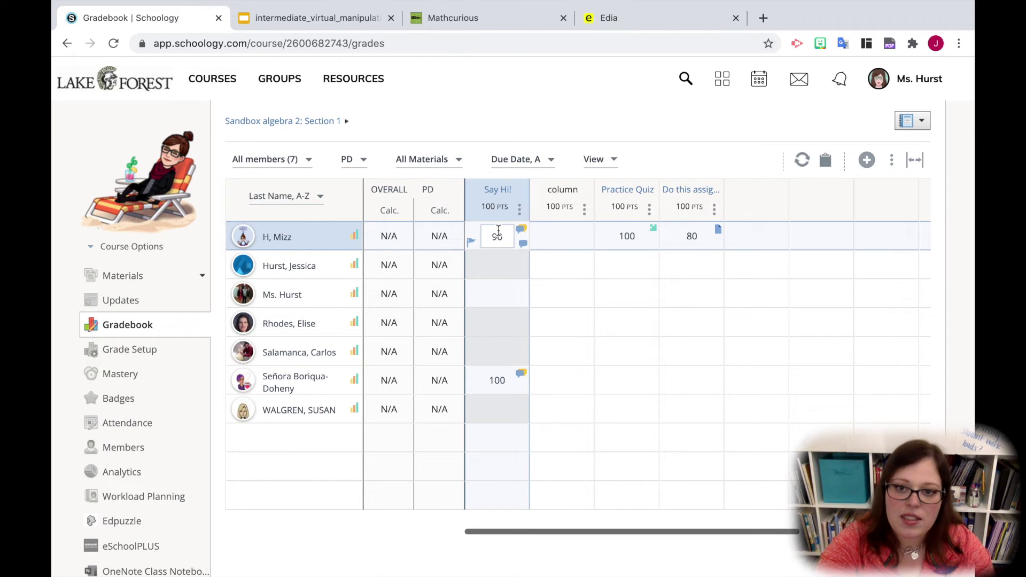
mouse_move(498, 198)
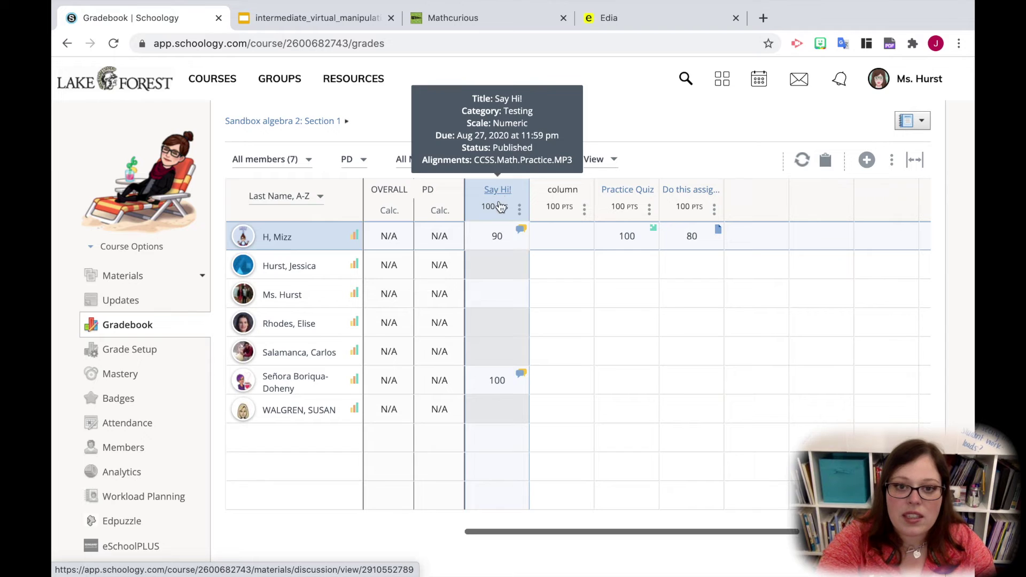
click(498, 235)
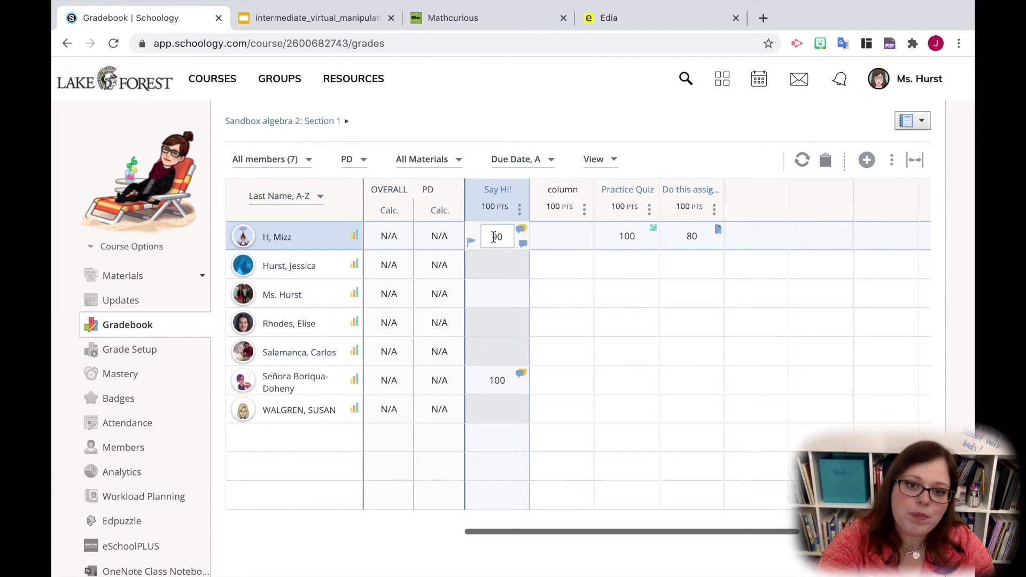
click(471, 245)
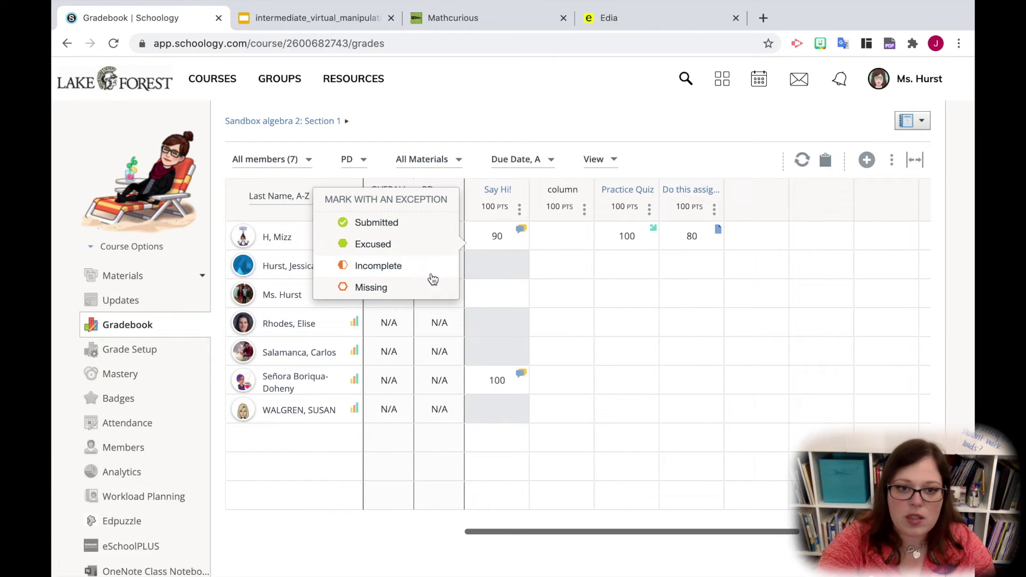
click(521, 229)
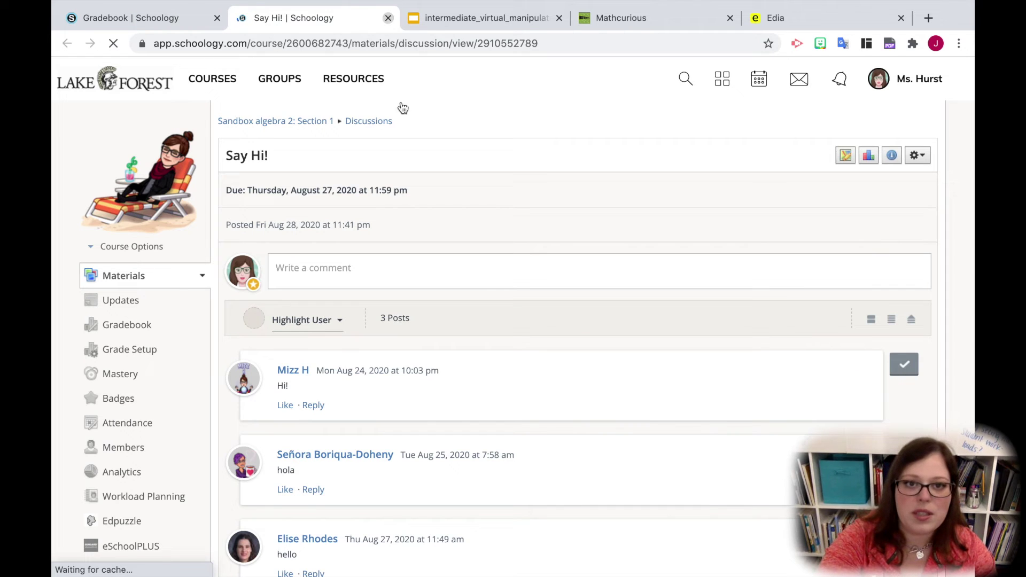
key(ctrl+w)
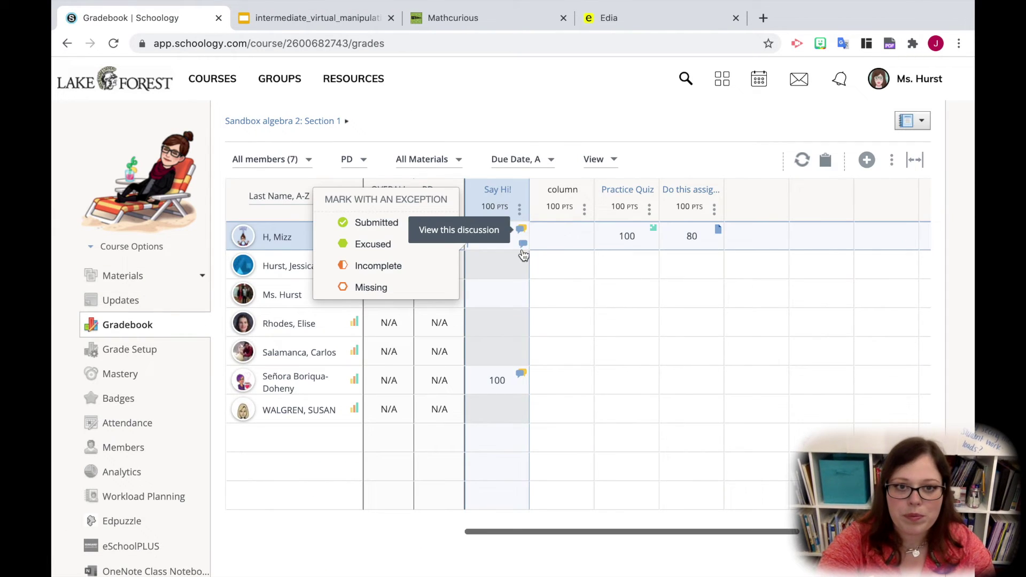
Add the grade comment "Good work" to the first student's Say Hi! grade and display it to the student.
click(524, 250)
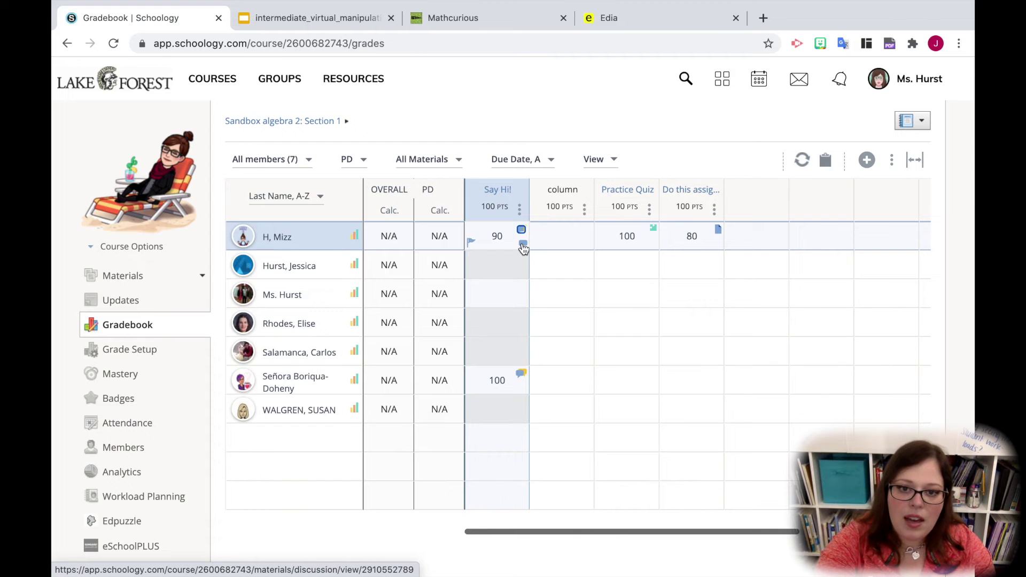
click(522, 246)
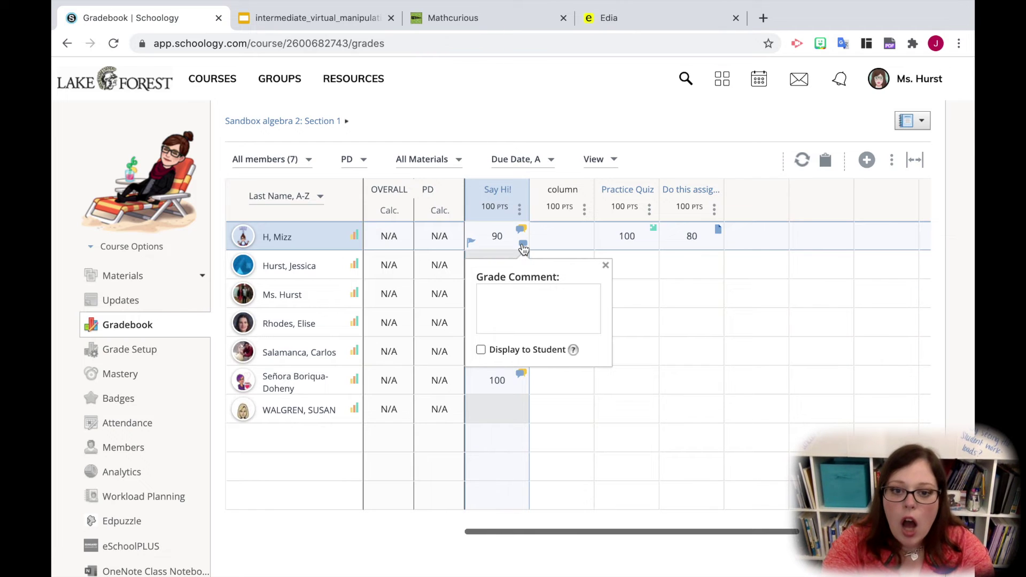
click(481, 352)
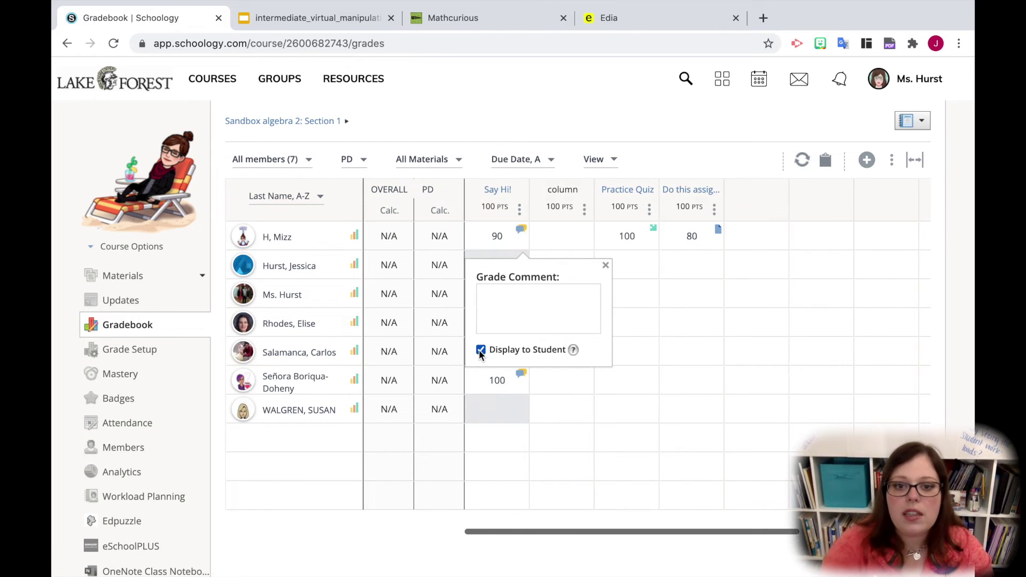
click(510, 319)
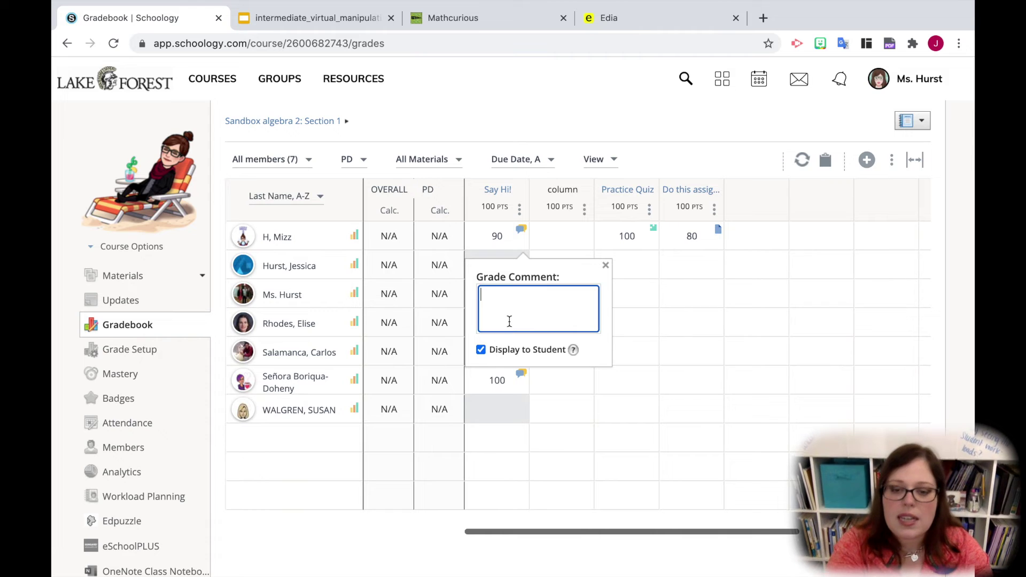
text(Good work)
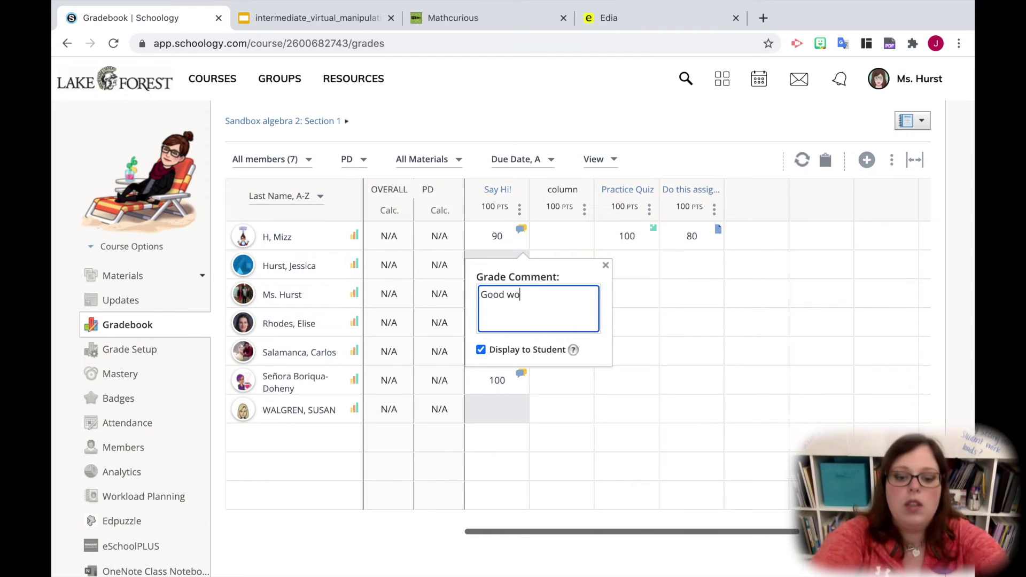
key(Return)
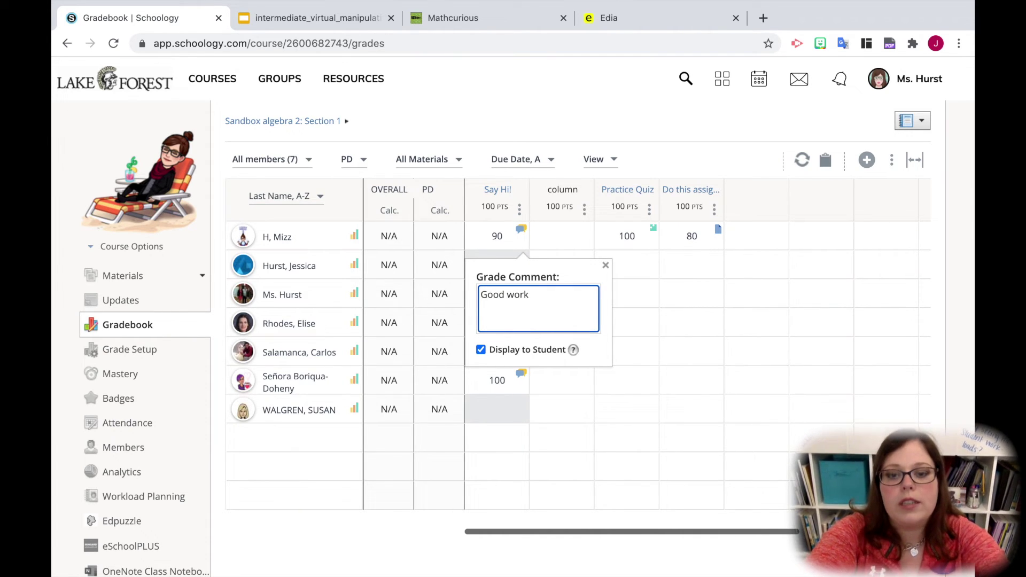
click(605, 265)
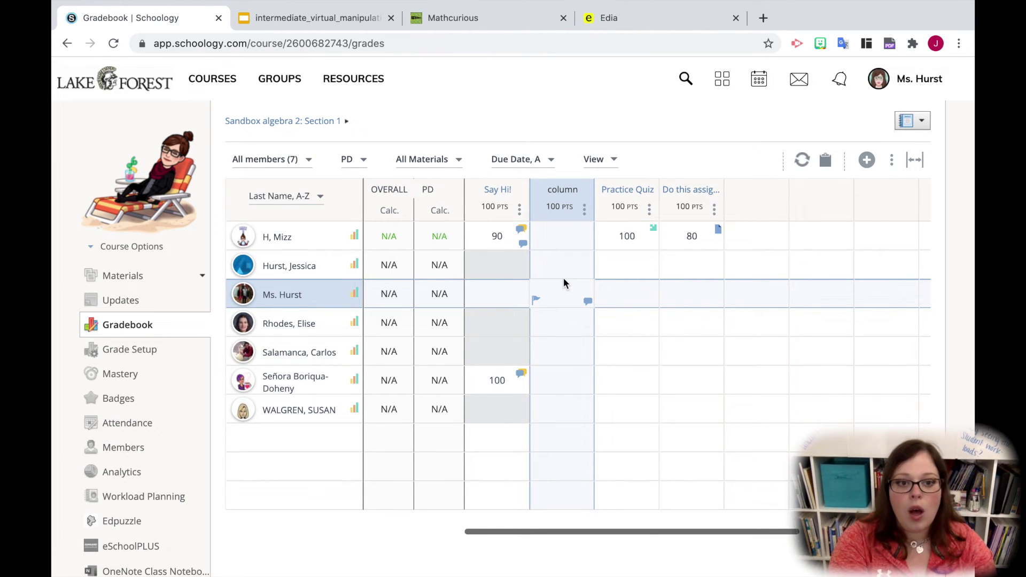
Open the first student's grade report, review its categories, grades and comment, and return to the gradebook.
click(355, 236)
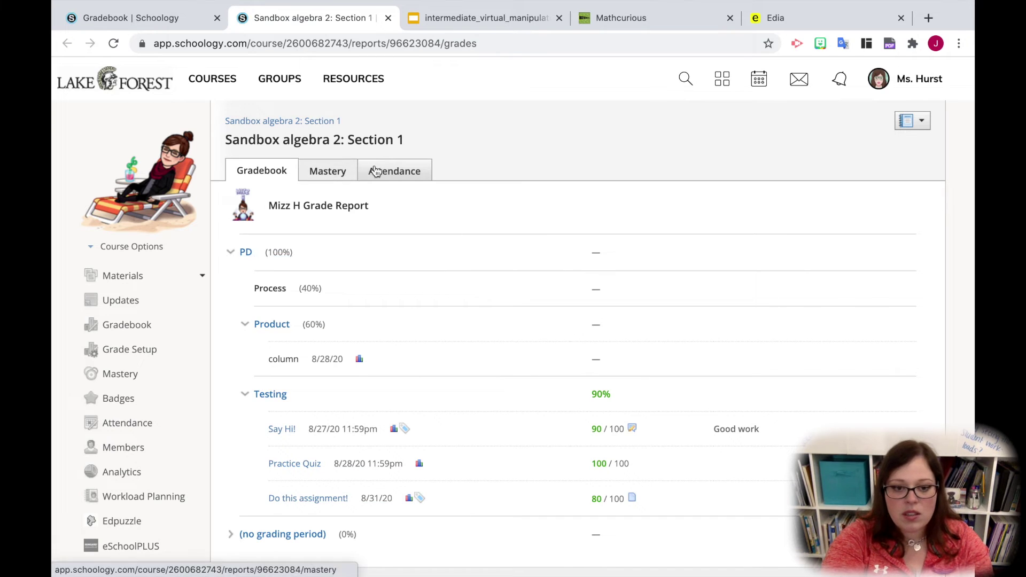
scroll(497, 276, down, 3)
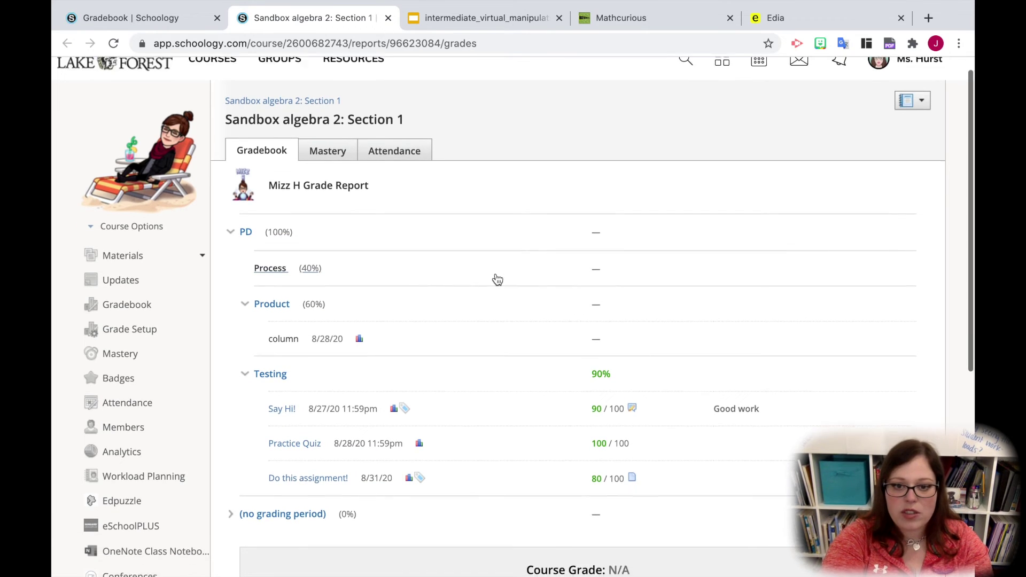
scroll(496, 279, up, 3)
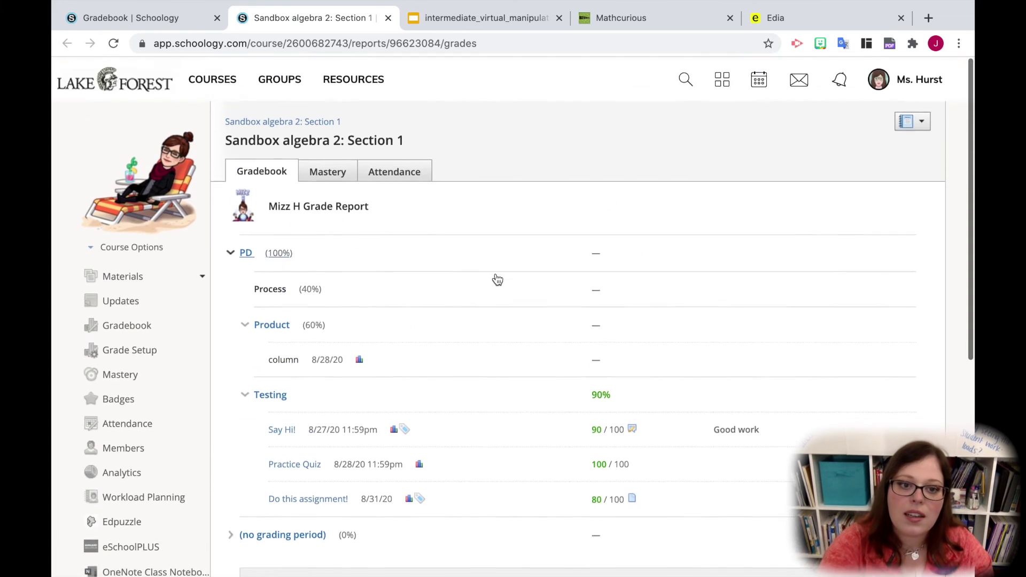
scroll(513, 279, down, 2)
scroll(682, 289, up, 1)
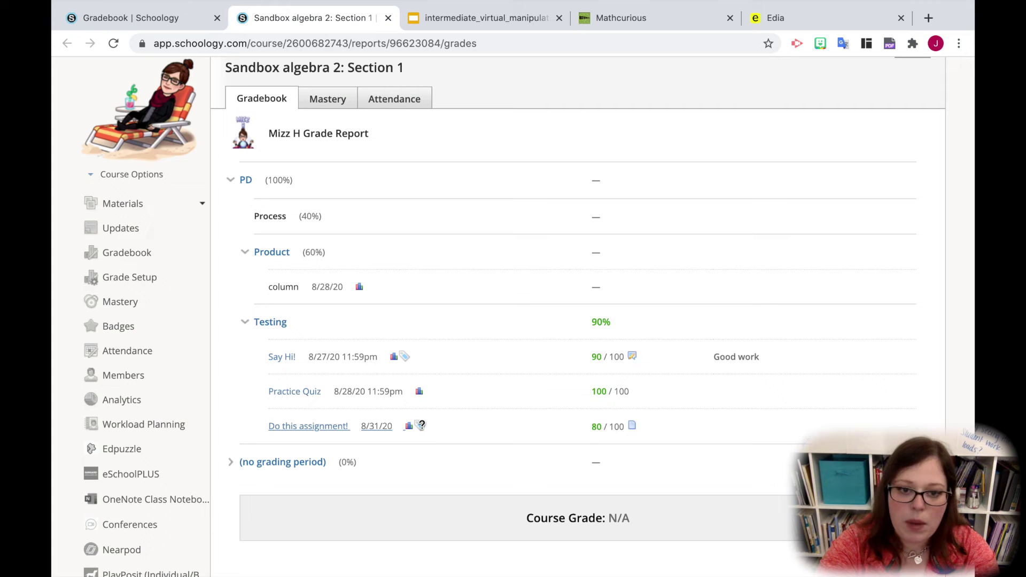
mouse_move(421, 425)
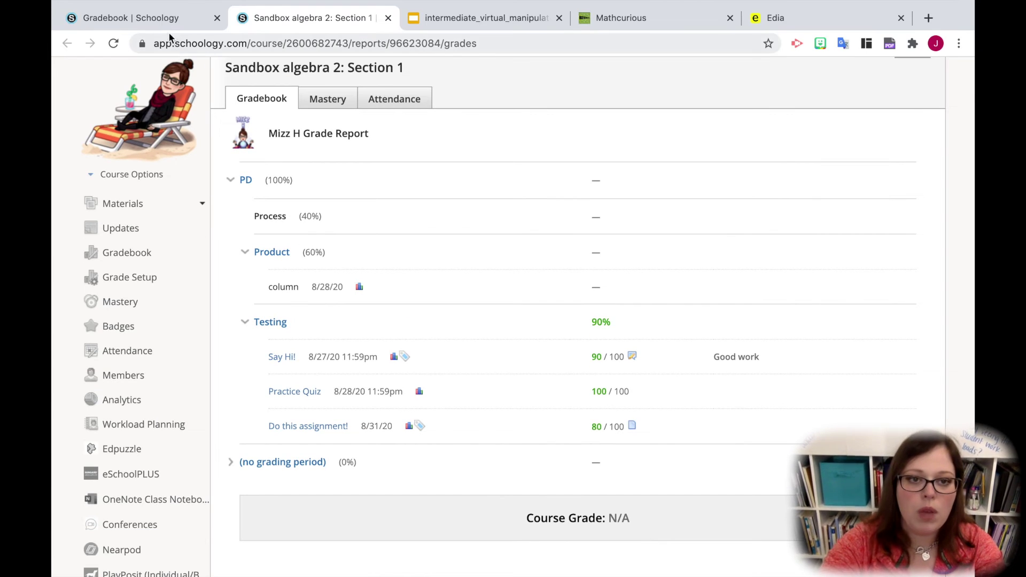
click(158, 17)
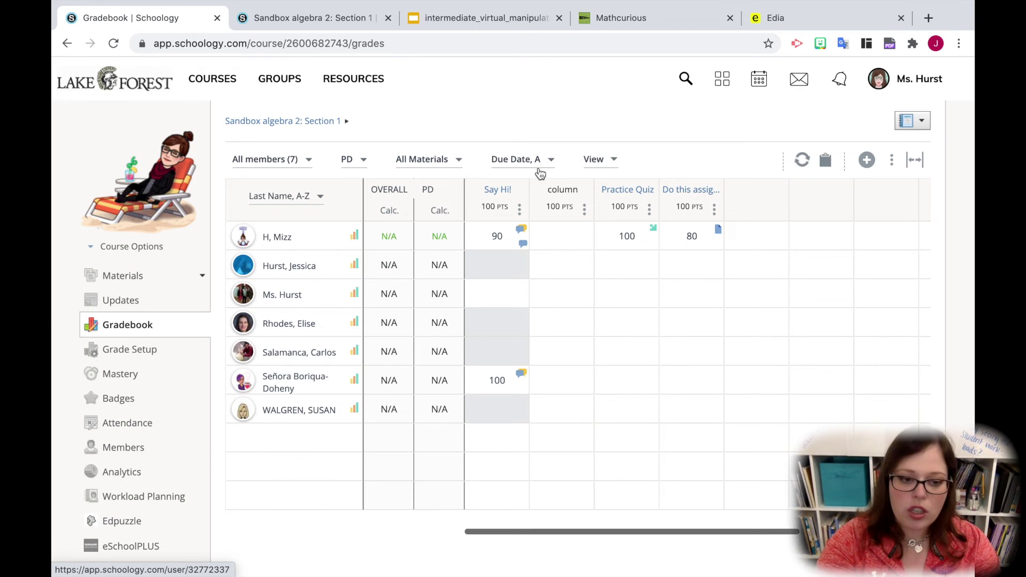
Try to open the eSchoolPLUS app from the sandbox course.
click(725, 81)
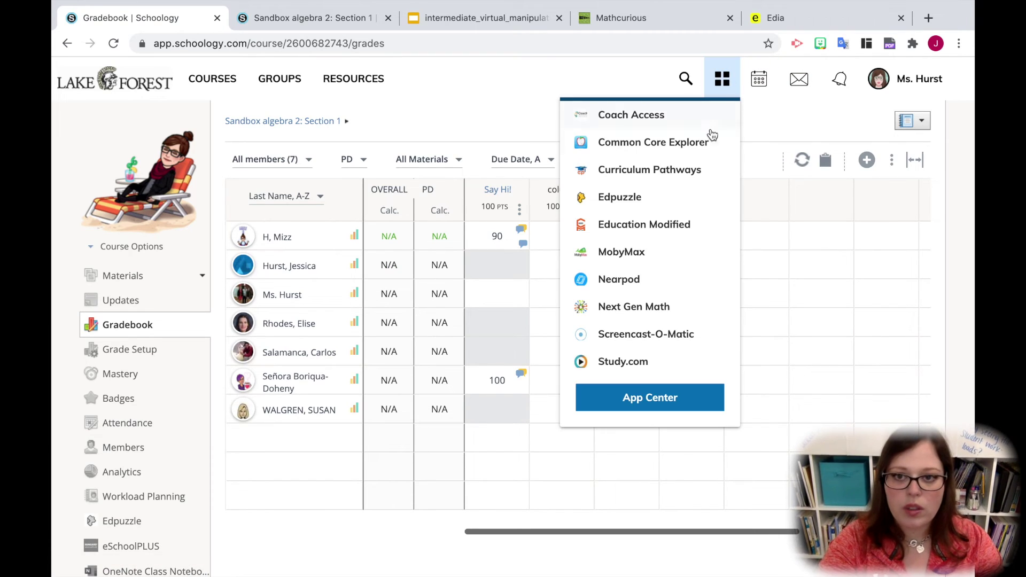
click(724, 87)
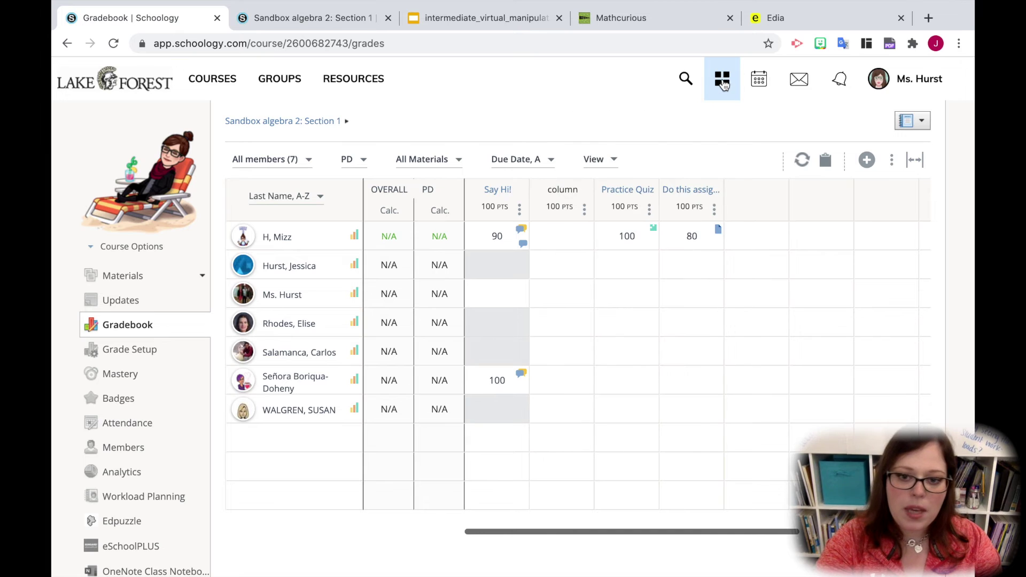
scroll(157, 447, down, 3)
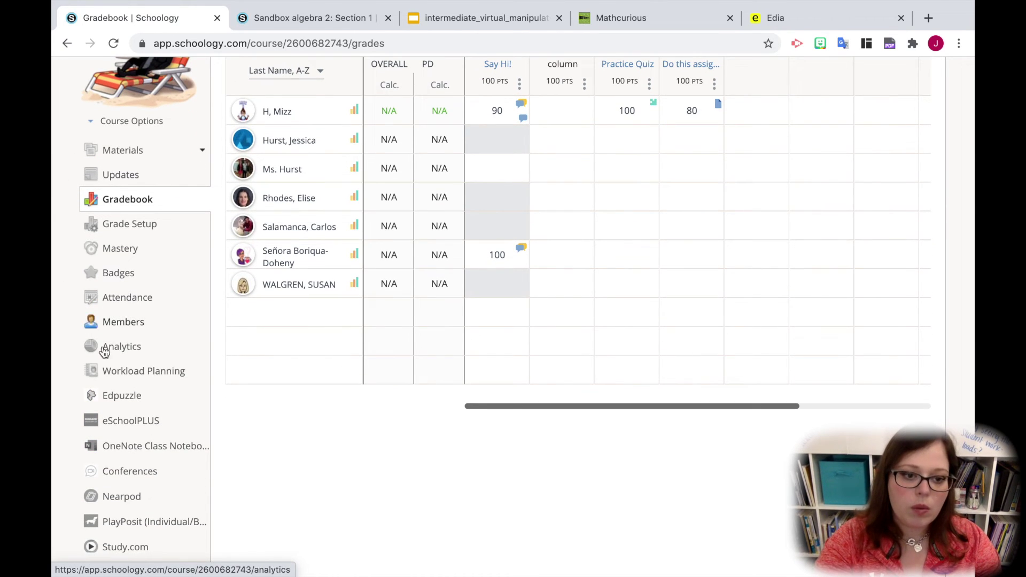
click(114, 429)
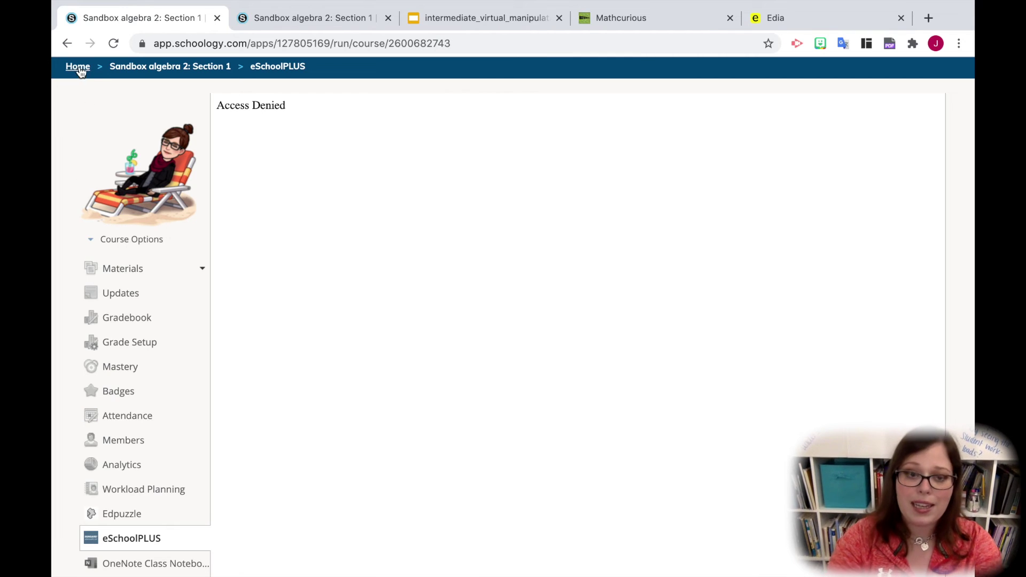
Switch to the linked Algebra II course that includes Section 2-A-2A,A-2B and open its eSchoolPLUS app.
scroll(252, 192, up, 2)
click(217, 81)
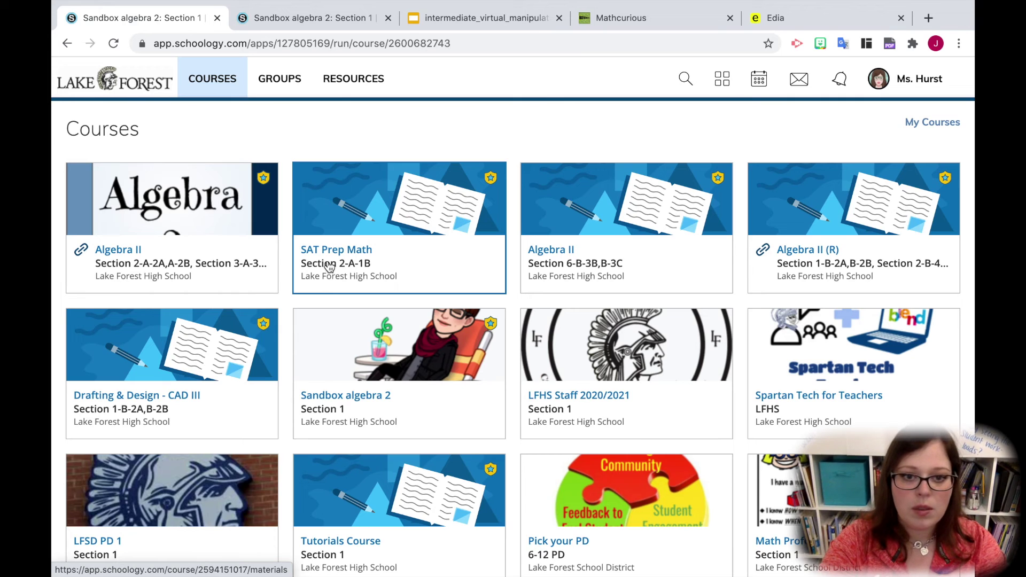
click(208, 254)
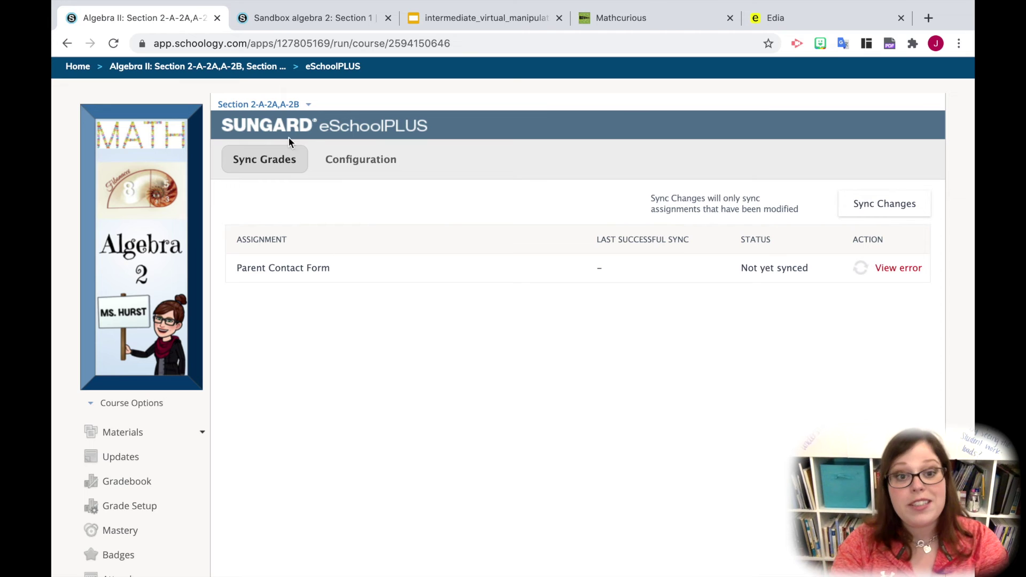
Examine the linked sections available for grade sync and the sync error on the Parent Contact Form assignment.
click(281, 105)
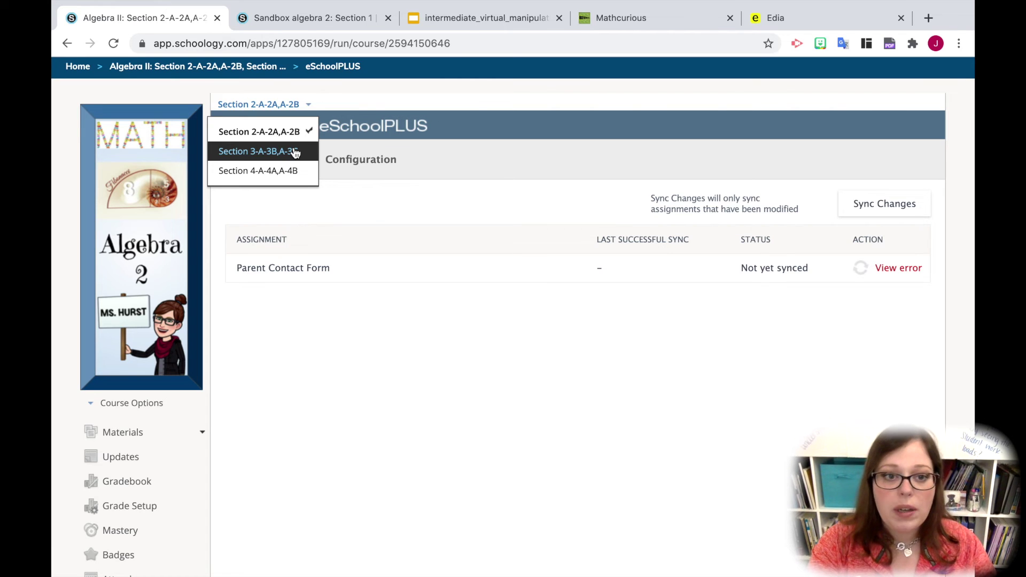
click(479, 97)
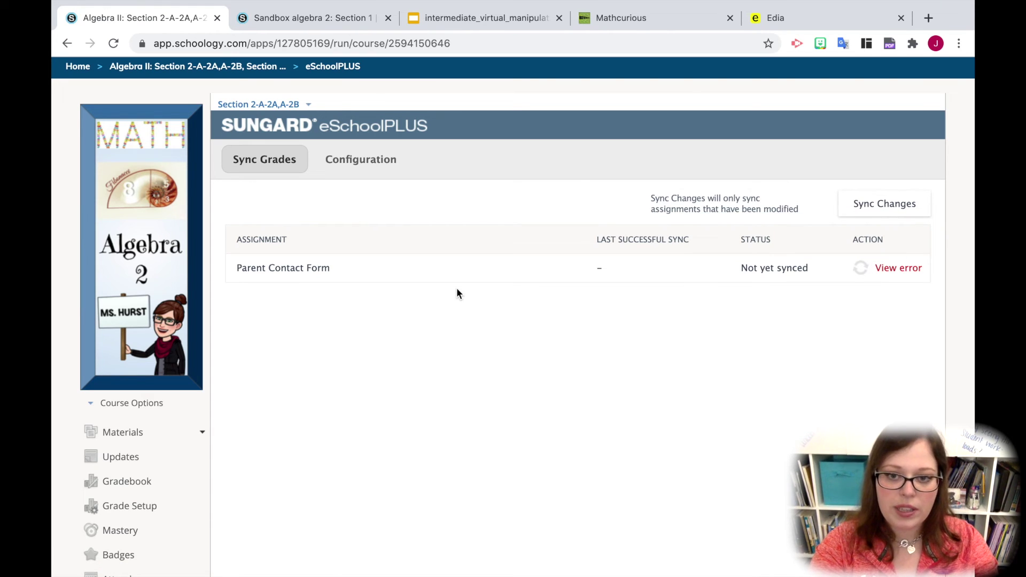
mouse_move(896, 274)
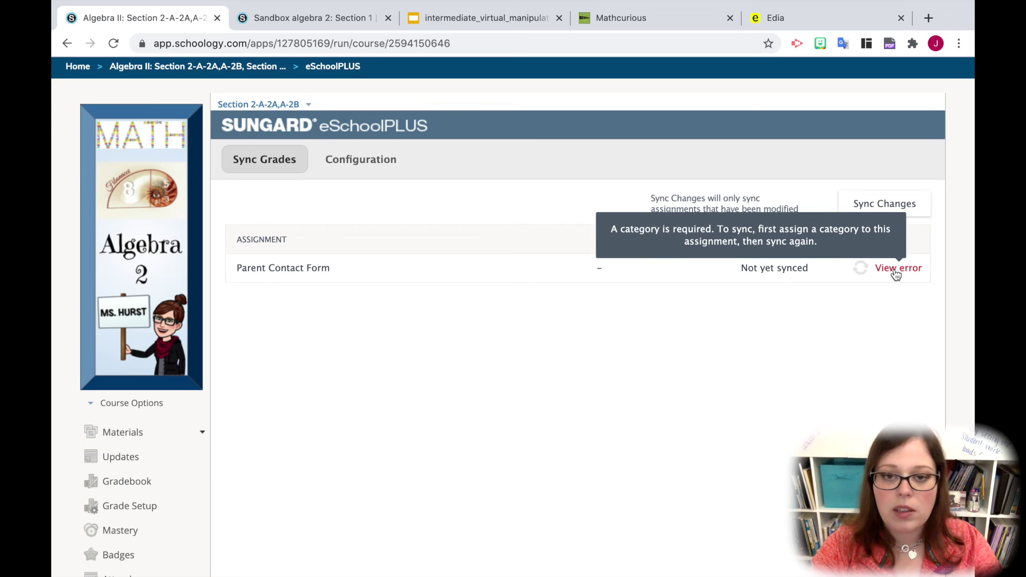
Include the Process and Product building categories as course categories in the eSchoolPLUS configuration for Section 2-A-2A,A-2B.
click(360, 166)
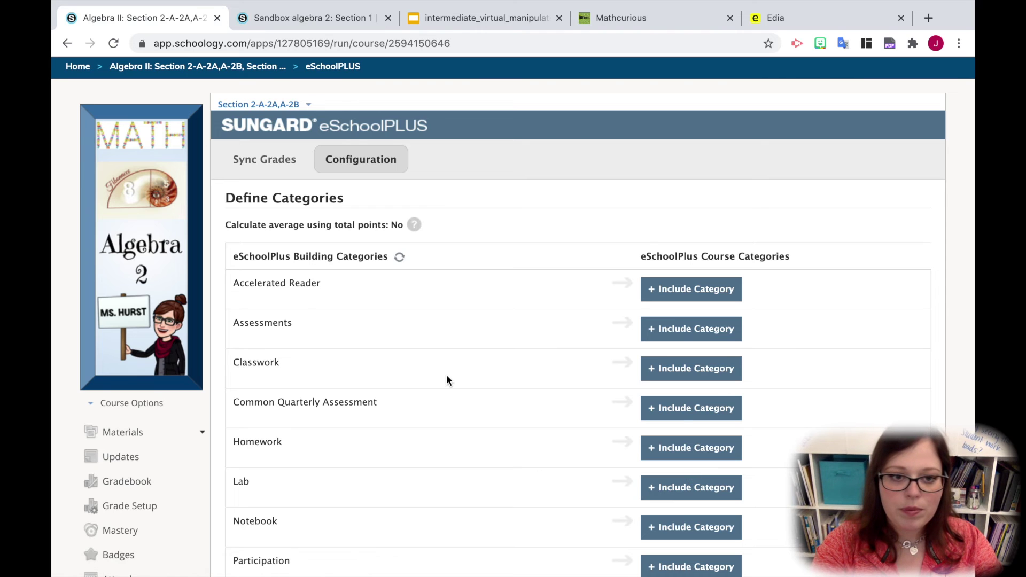
scroll(431, 292, down, 8)
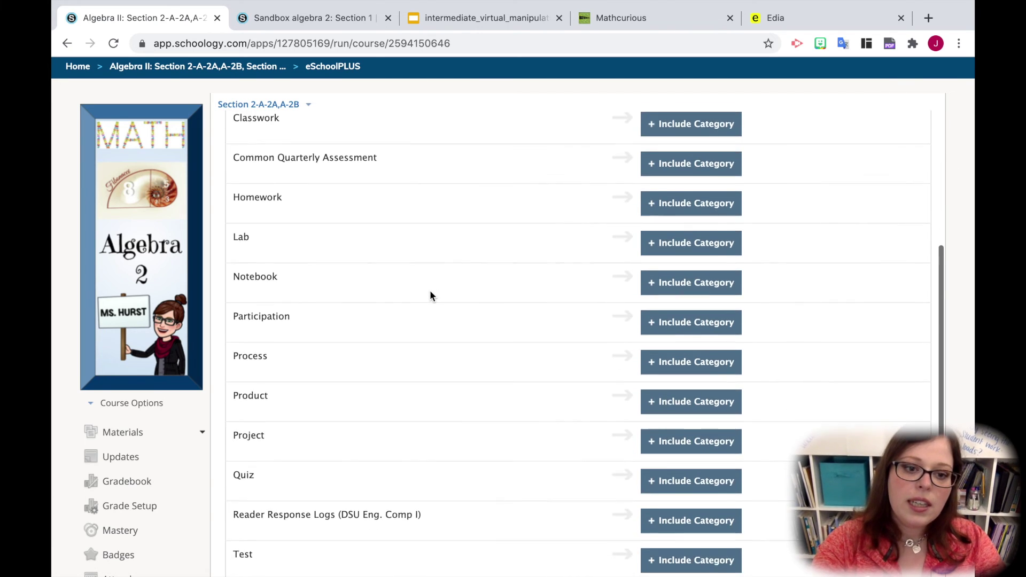
scroll(430, 294, down, 5)
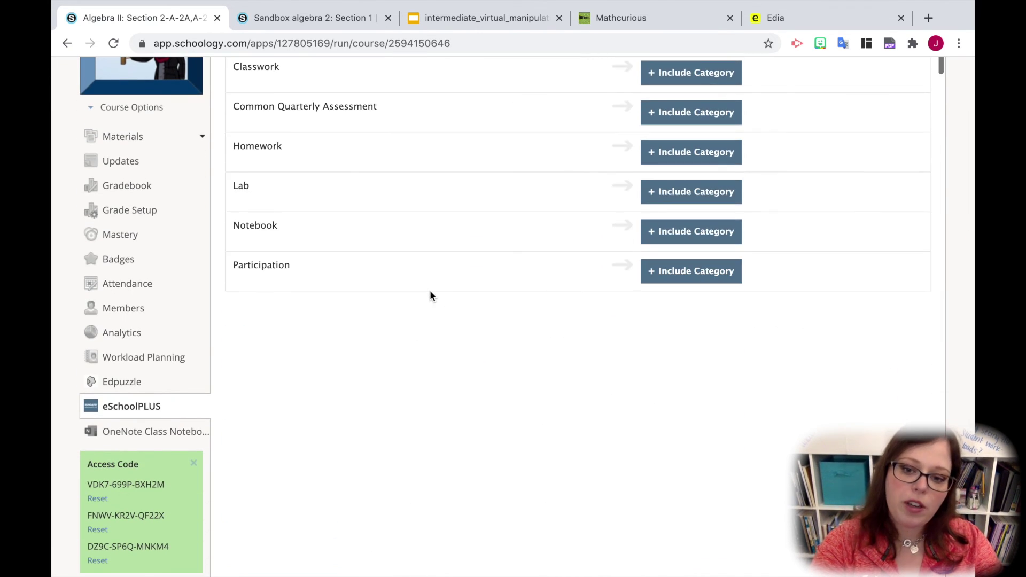
scroll(449, 446, down, 4)
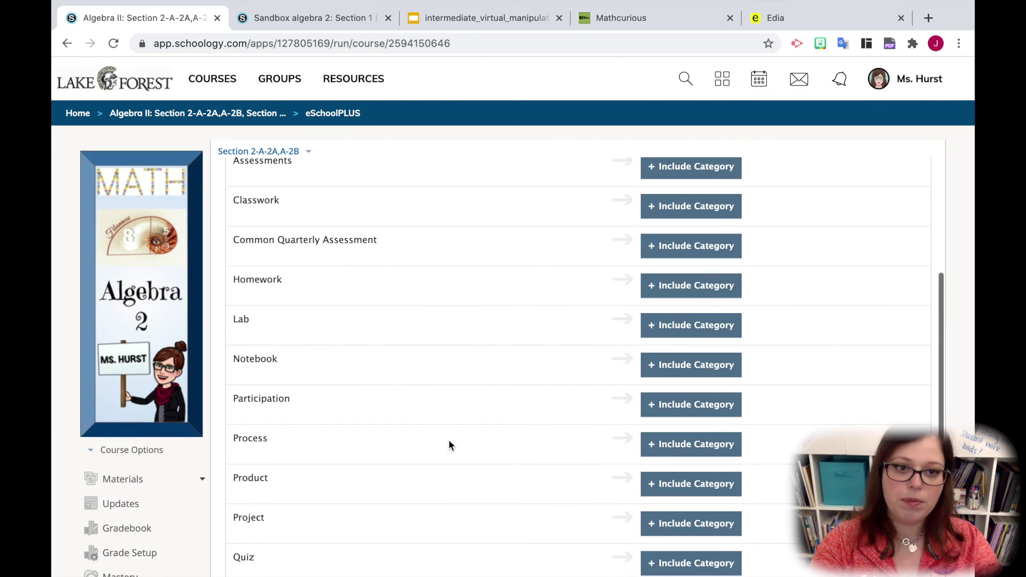
click(711, 446)
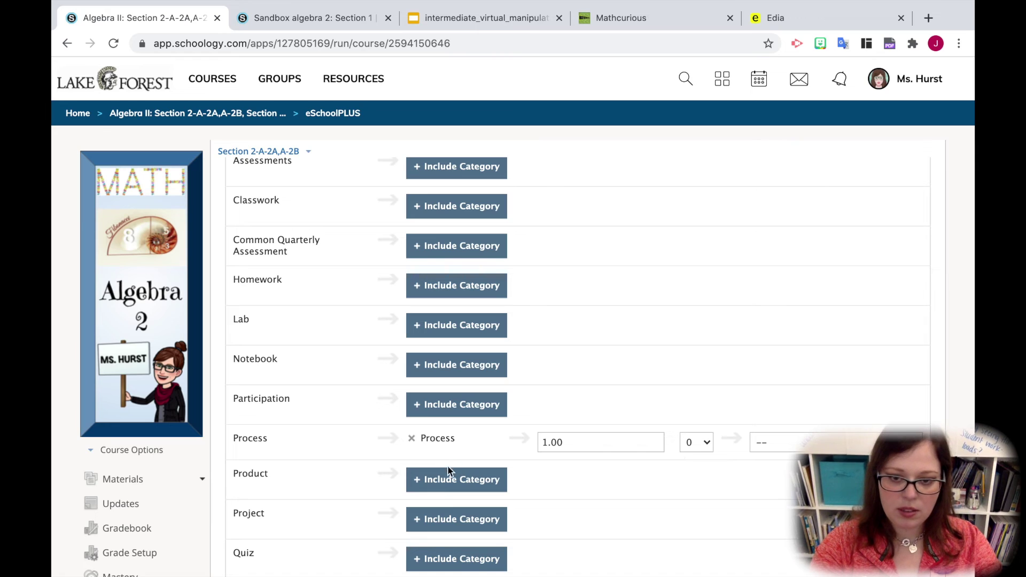
click(440, 490)
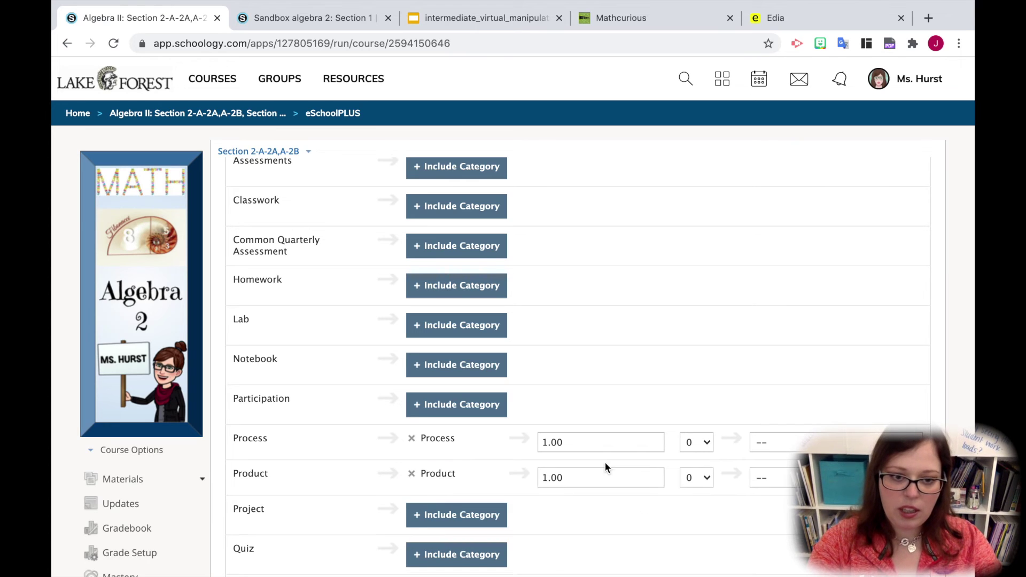
Set the category weights to .40 for Process and .60 for Product.
double_click(586, 444)
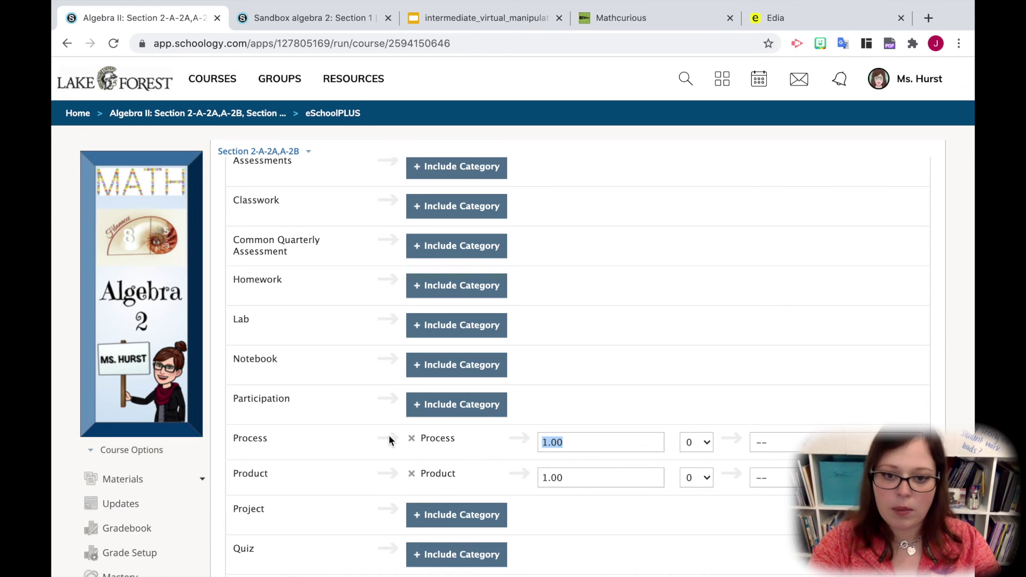
text(.40)
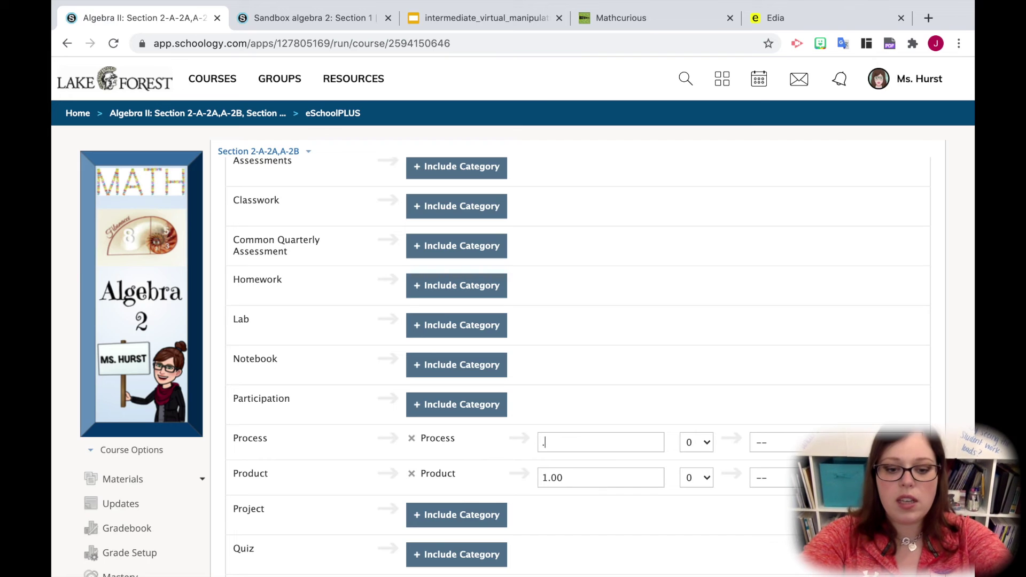
double_click(595, 480)
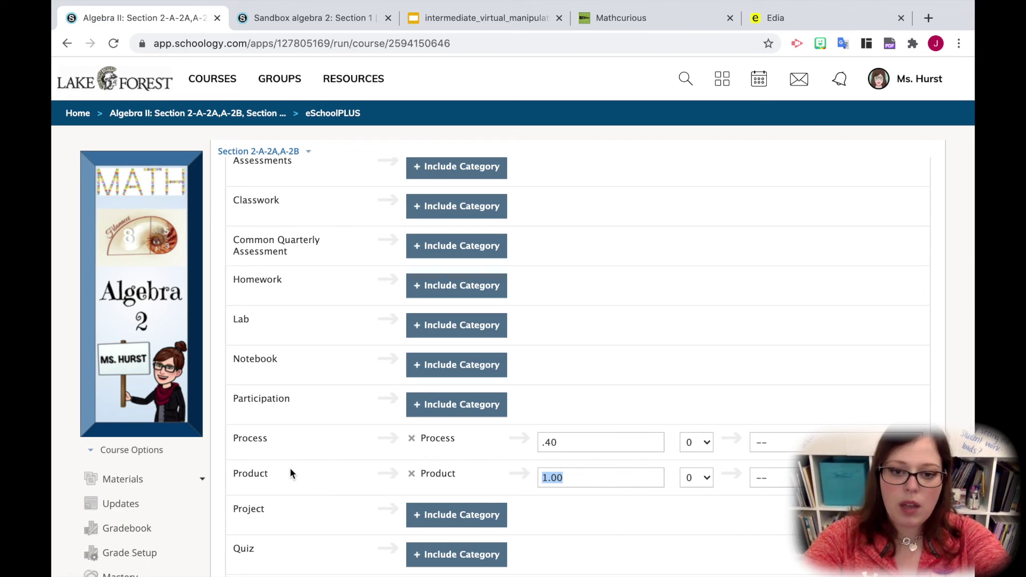
text(.60)
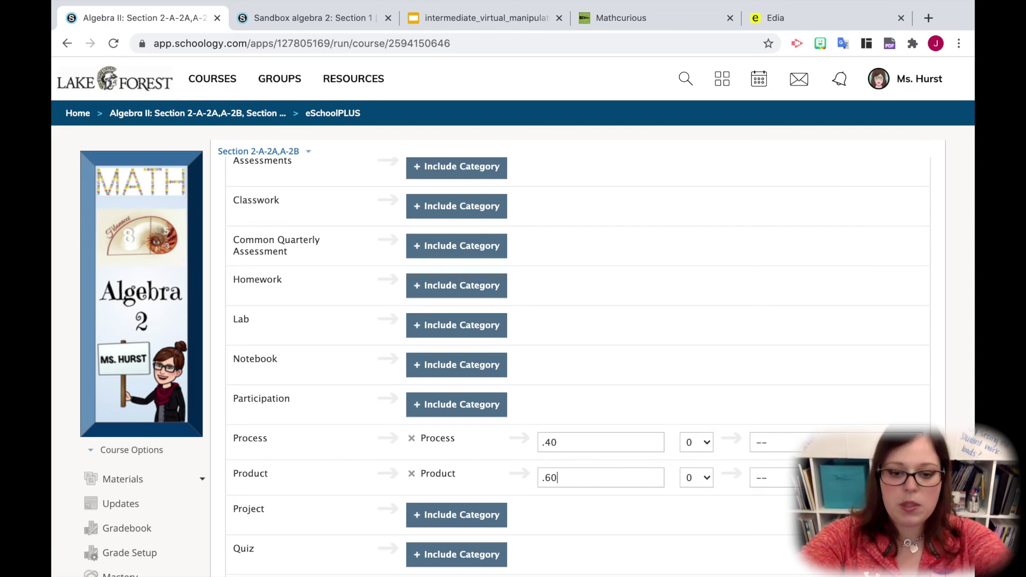
Map both the Process and Product categories to the (Create New Schoology Category) option.
click(769, 442)
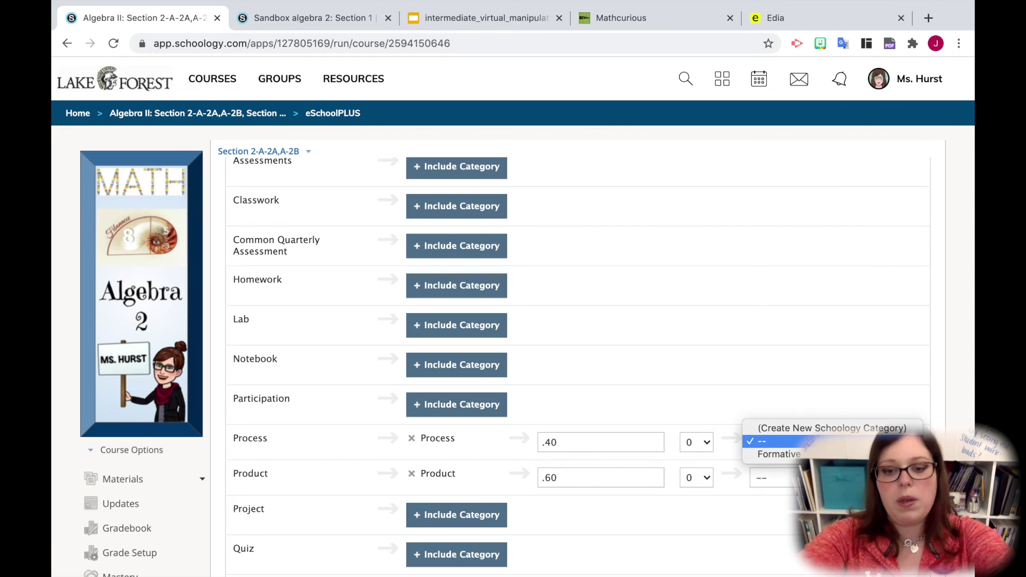
click(842, 431)
click(770, 477)
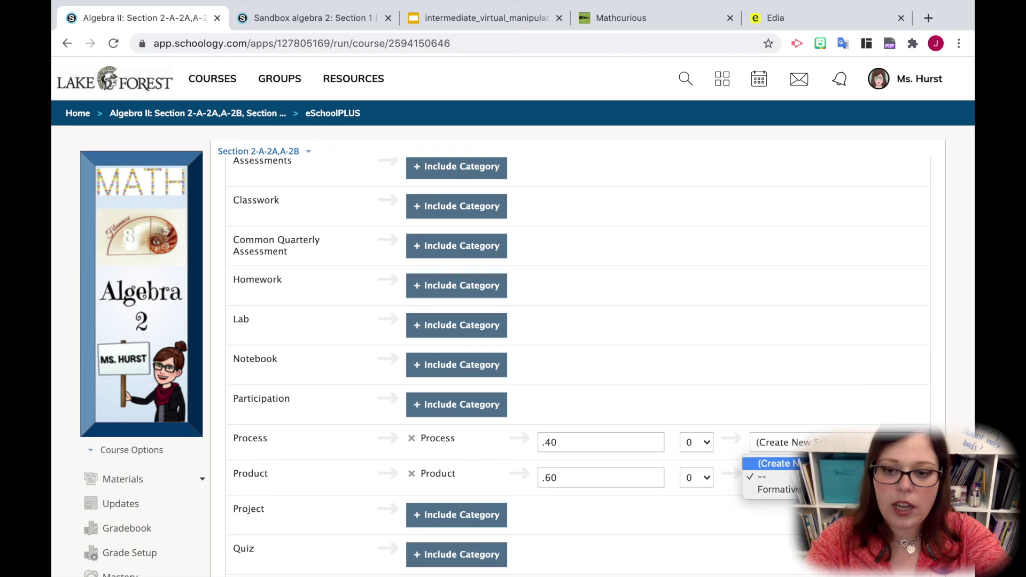
click(772, 464)
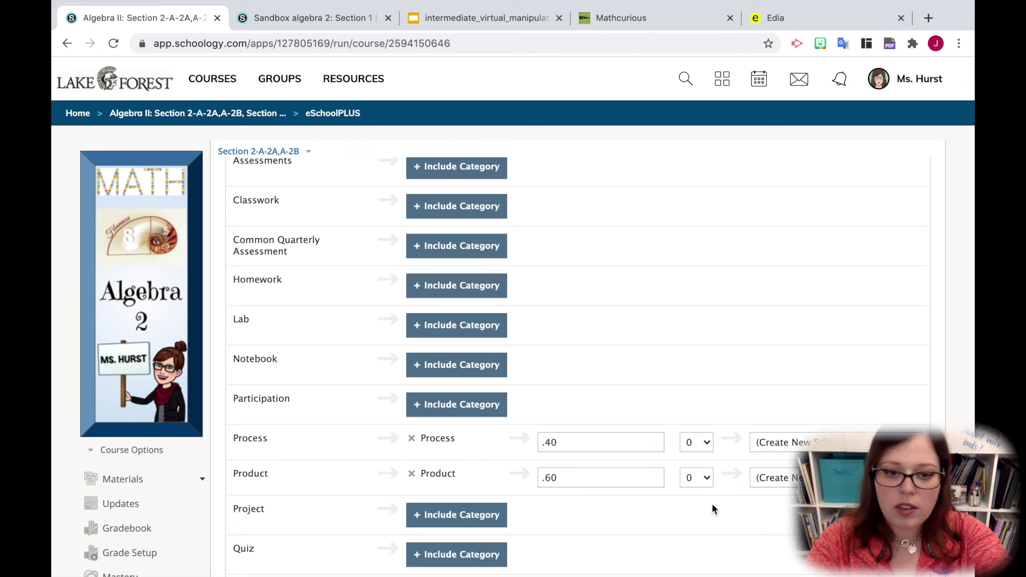
Save the category configuration for Section 2-A-2A,A-2B and review the saved Process and Product mappings.
scroll(704, 515, down, 1)
scroll(705, 519, down, 12)
scroll(705, 518, up, 4)
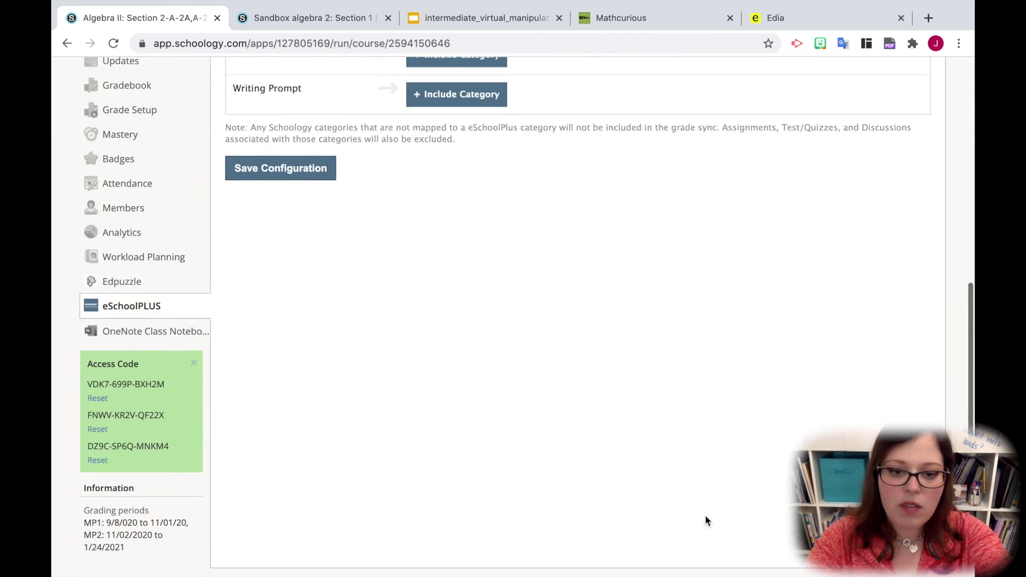
click(278, 319)
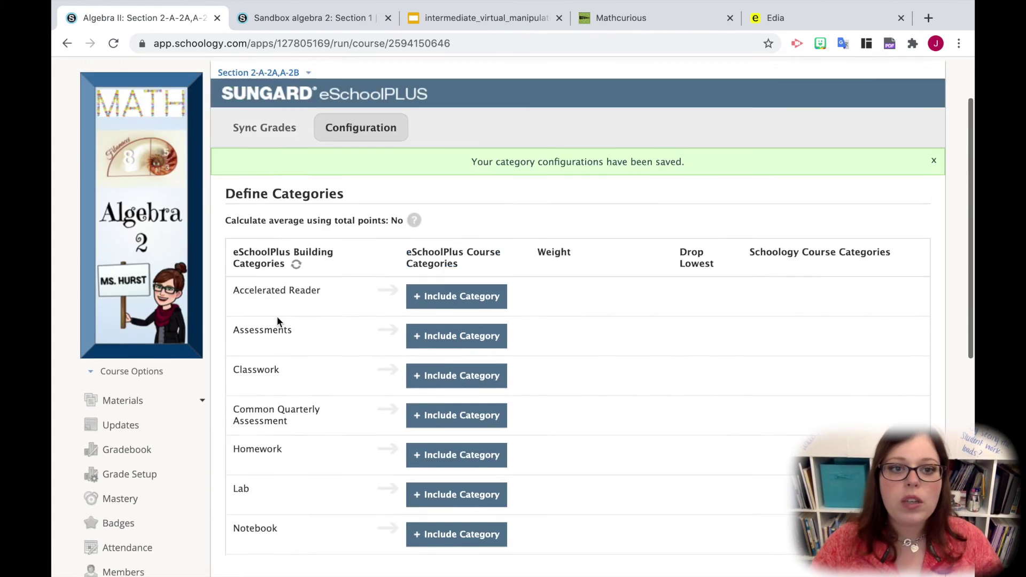
scroll(473, 369, down, 6)
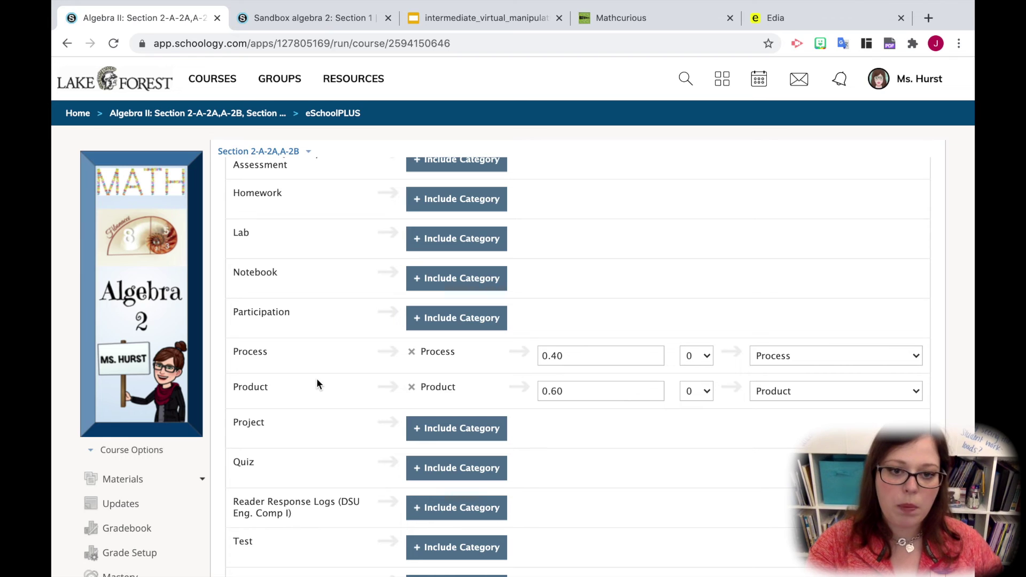
scroll(368, 369, down, 2)
scroll(368, 368, up, 10)
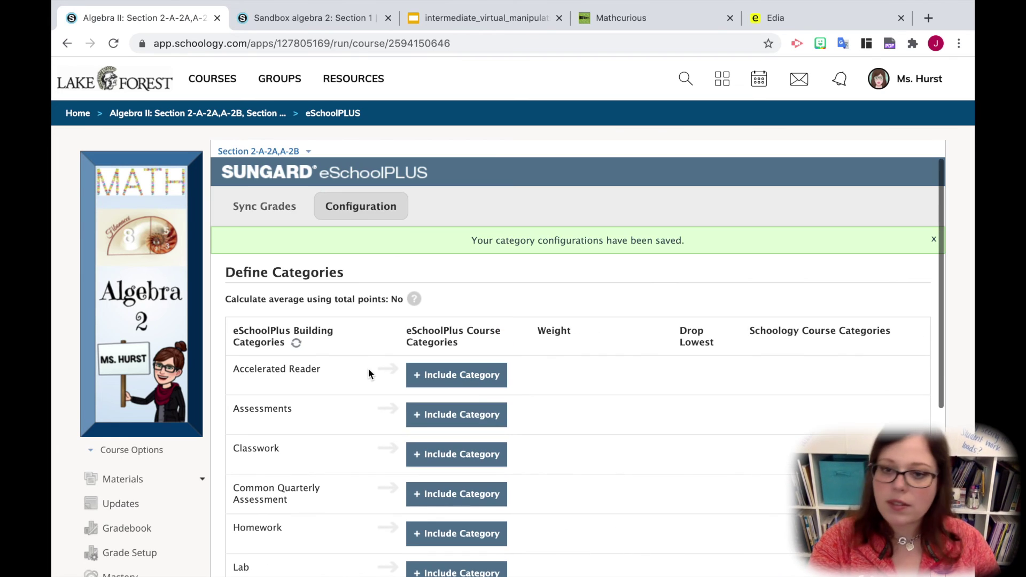
Return to grade syncing, switch to Section 3-A-3B,A-3C and open its category configuration.
click(250, 212)
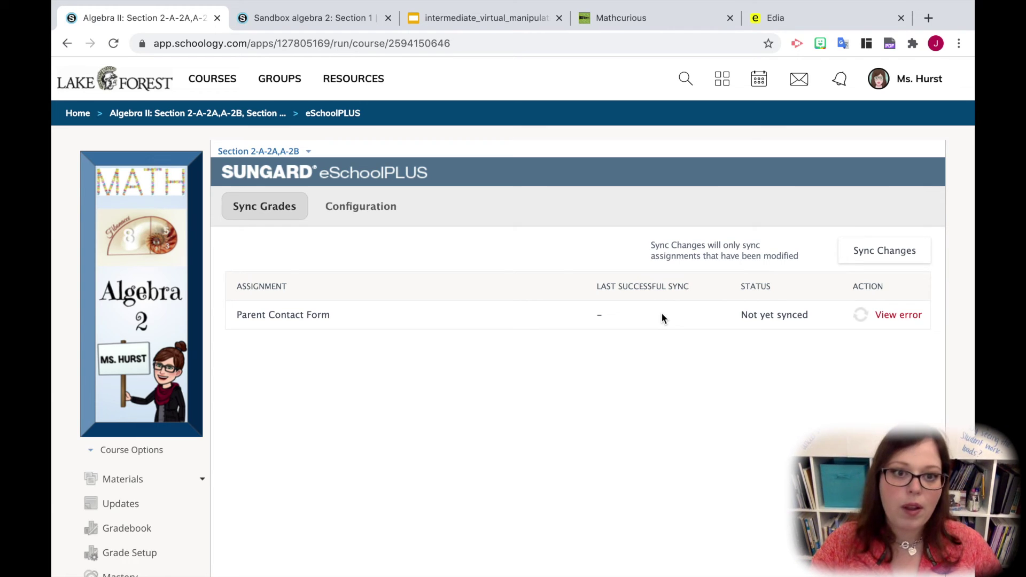
click(293, 152)
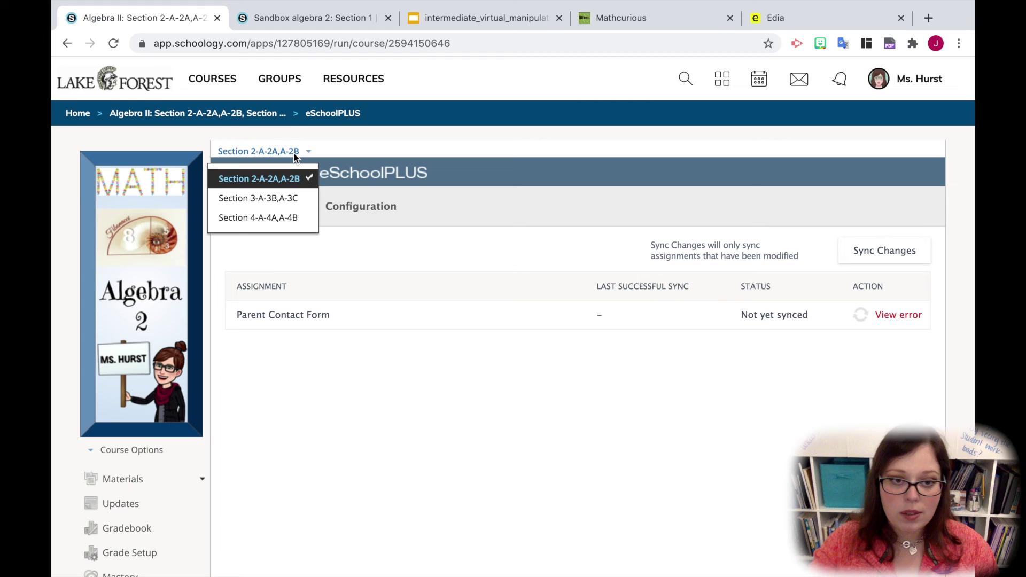
click(295, 196)
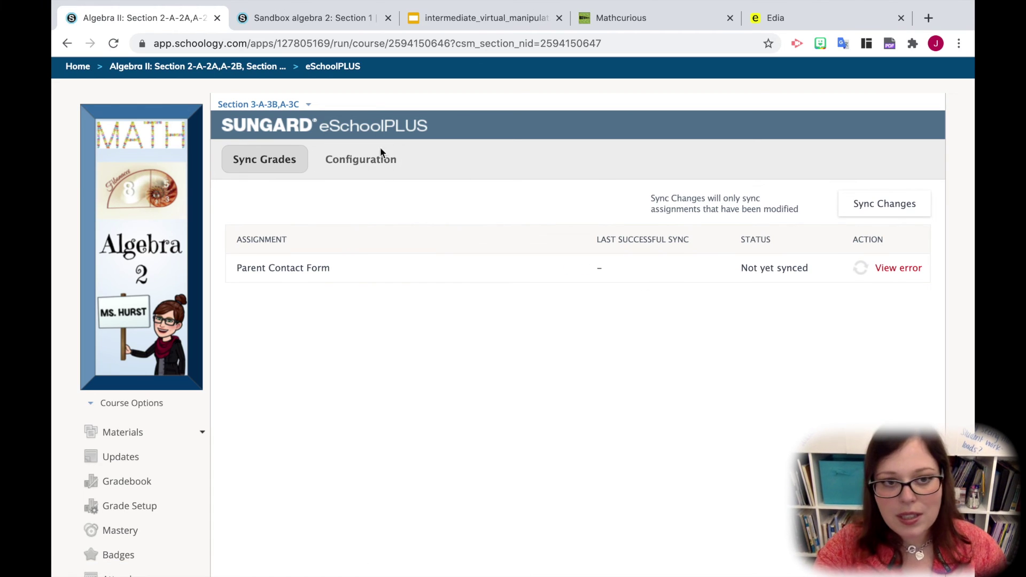
click(359, 169)
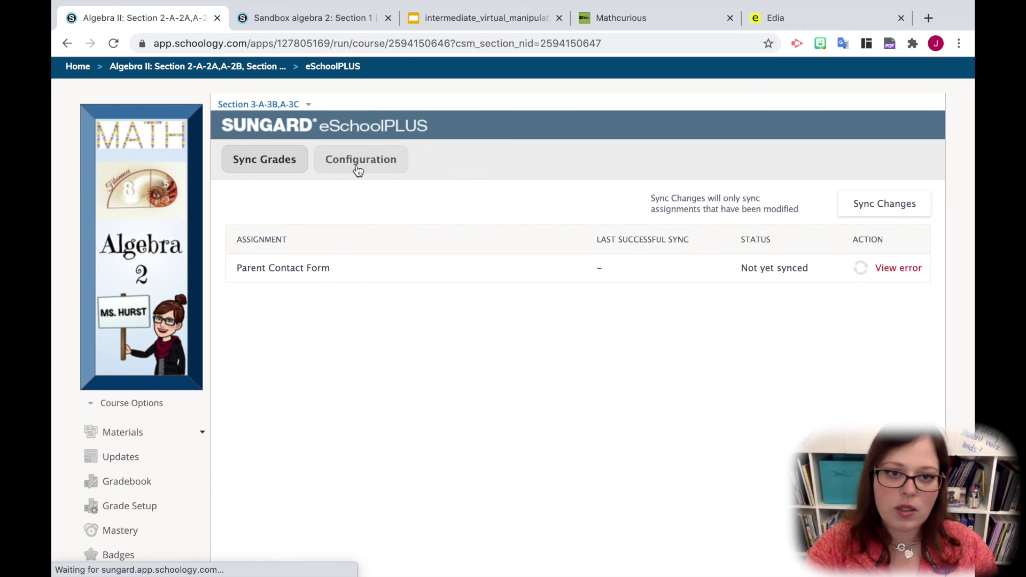
Include the Process and Product building categories as course categories for Section 3-A-3B,A-3C.
scroll(769, 314, down, 5)
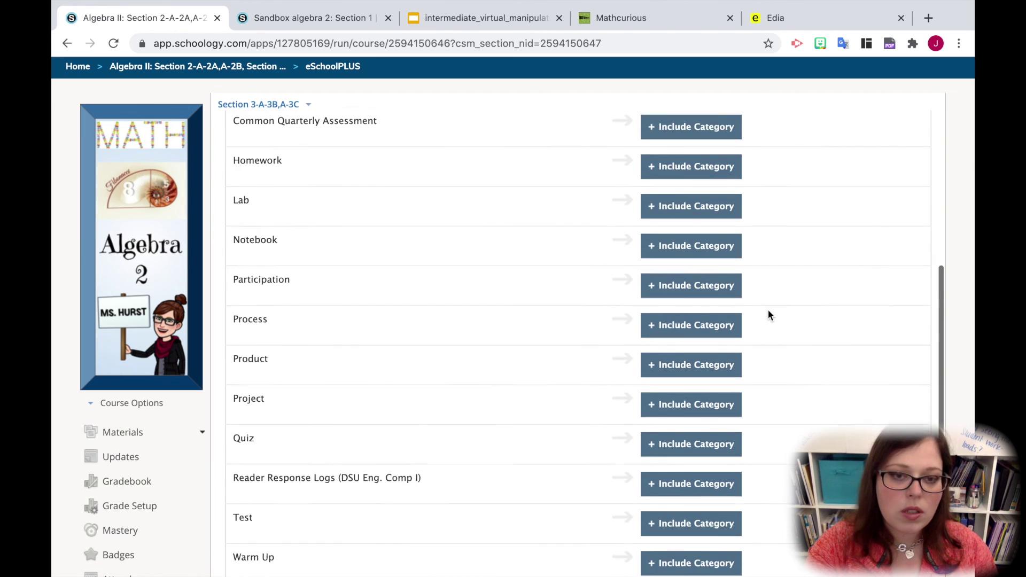
scroll(768, 315, down, 2)
click(709, 256)
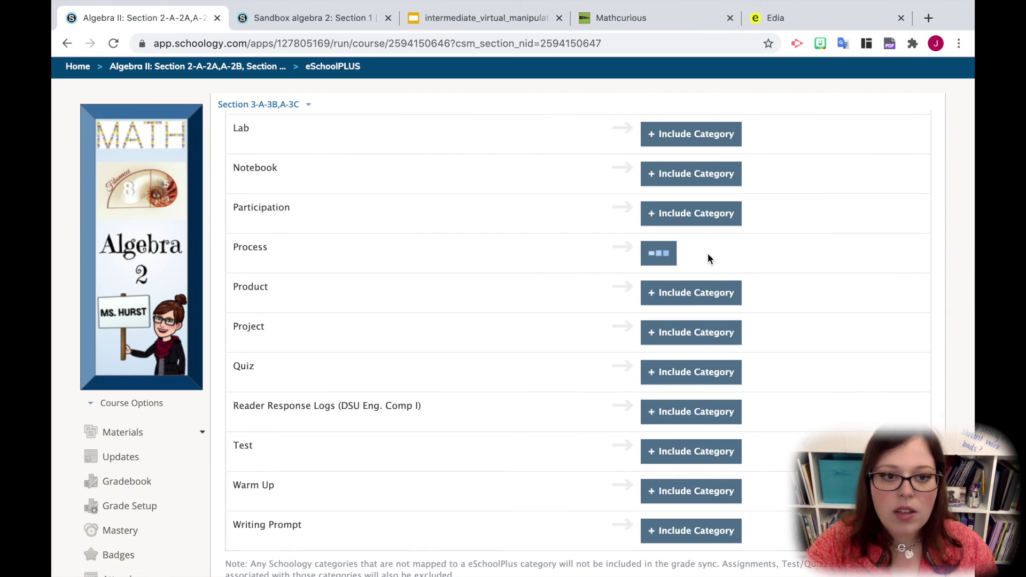
click(696, 294)
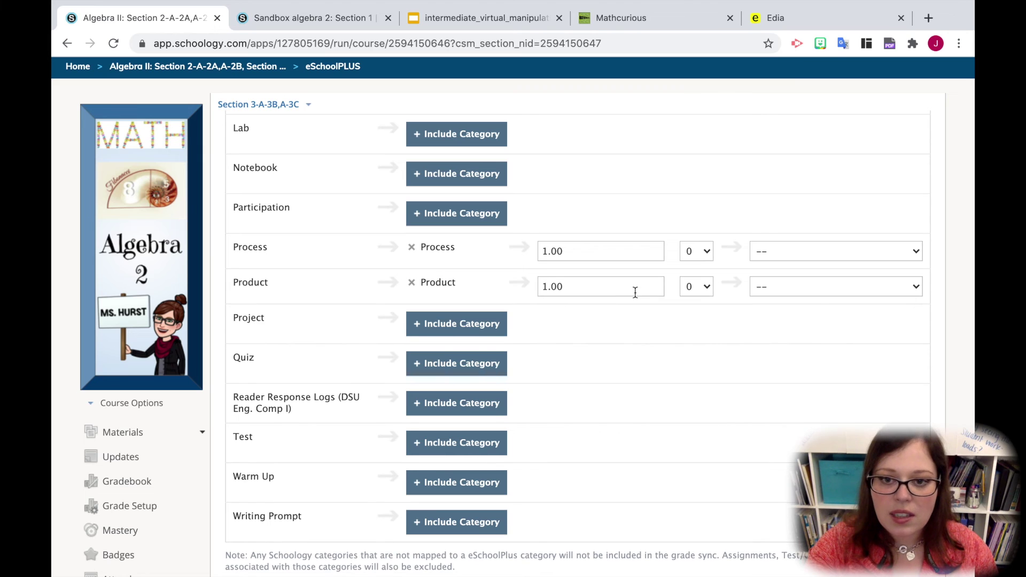
Set the Section 3-A-3B,A-3C category weights to .40 for Process and .60 for Product.
drag(637, 256, 325, 251)
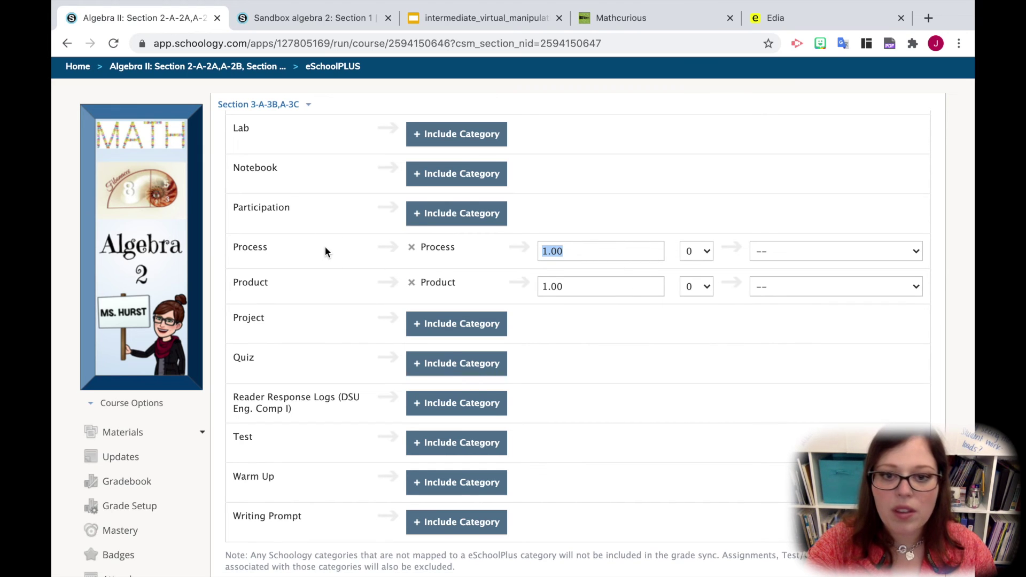
text(.40)
double_click(596, 285)
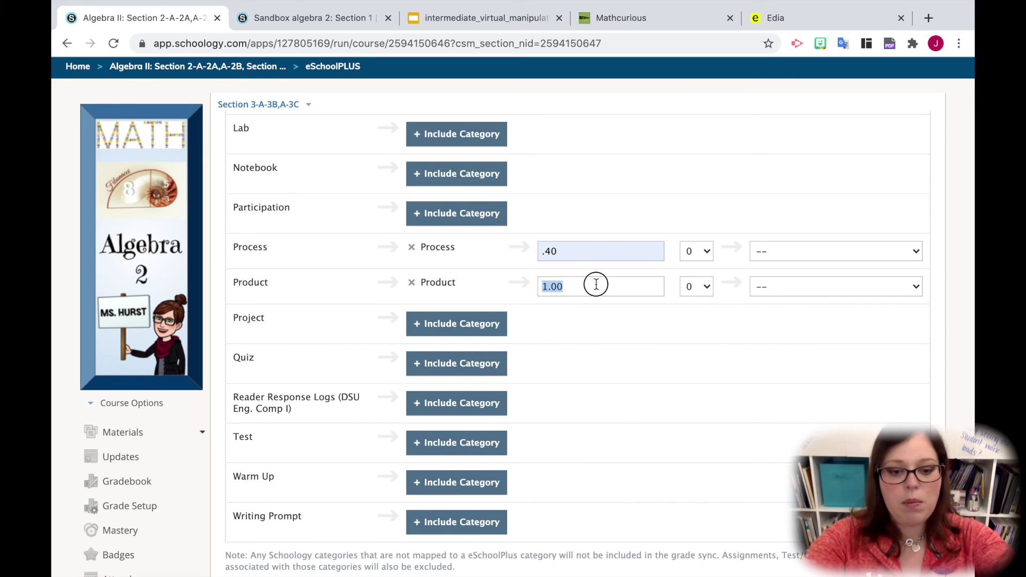
text(.6)
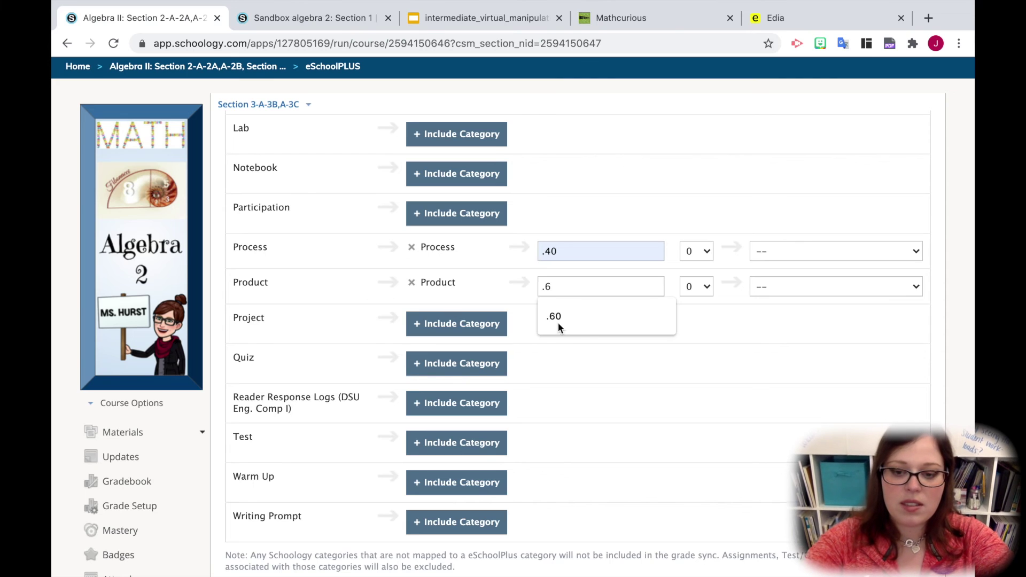
click(556, 318)
Map Process and Product to the Schoology course categories of the same names and save the section's configuration.
click(854, 261)
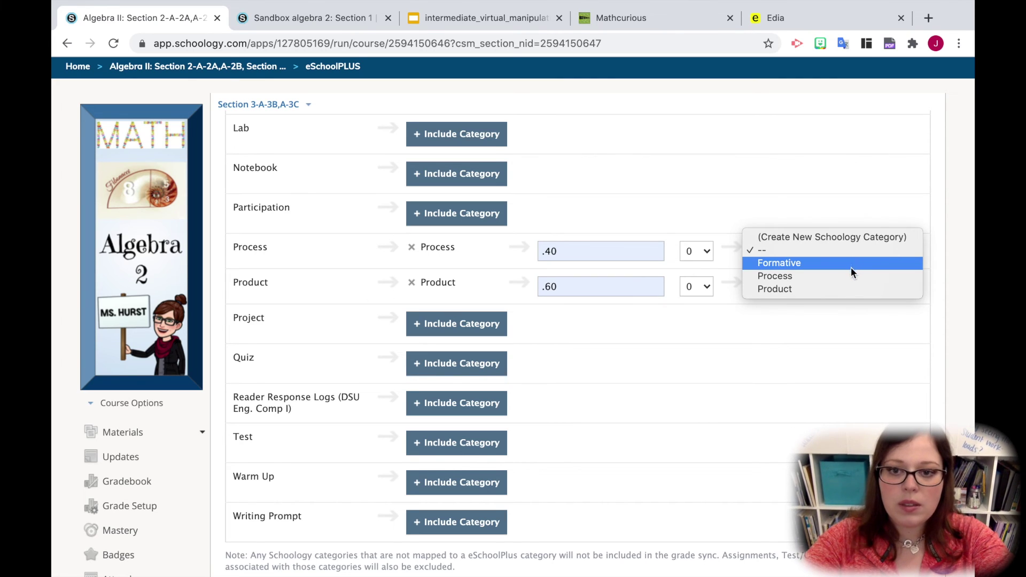
click(848, 277)
click(848, 287)
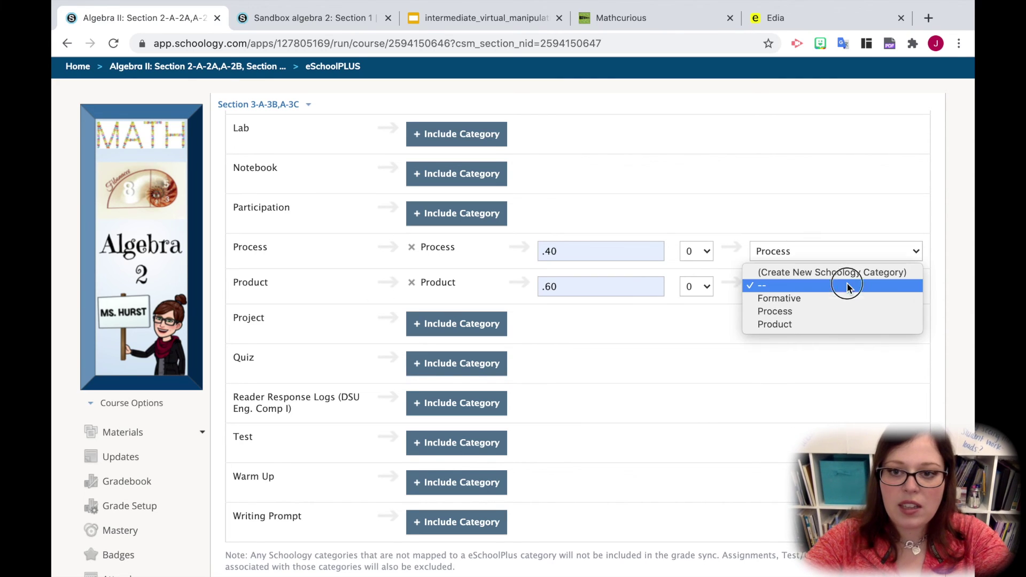
click(838, 324)
scroll(698, 305, down, 1)
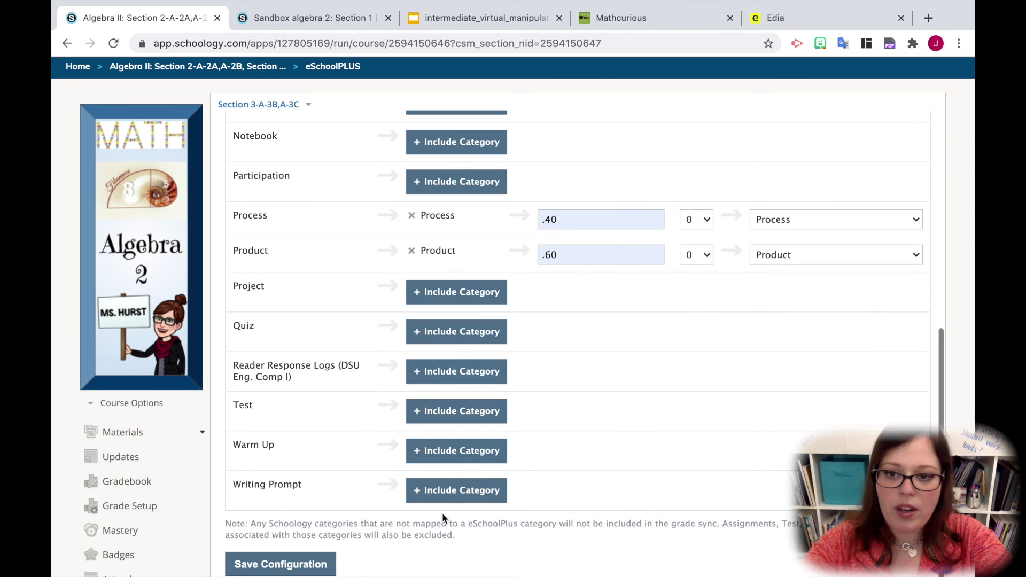
click(276, 567)
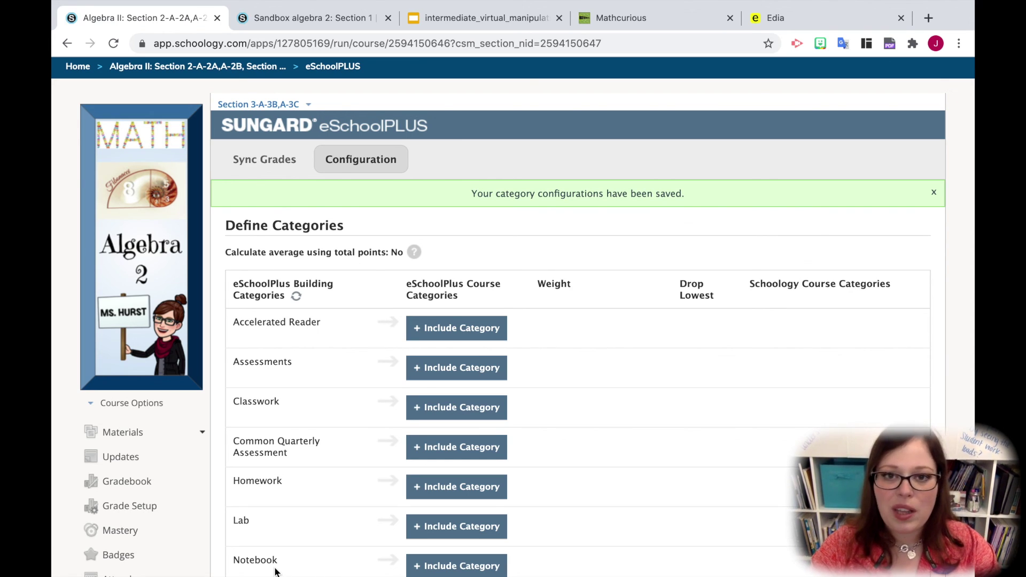
Examine the grade sync list for Section 3-A-3B,A-3C and the sync error on the Parent Contact Form assignment.
scroll(210, 489, down, 3)
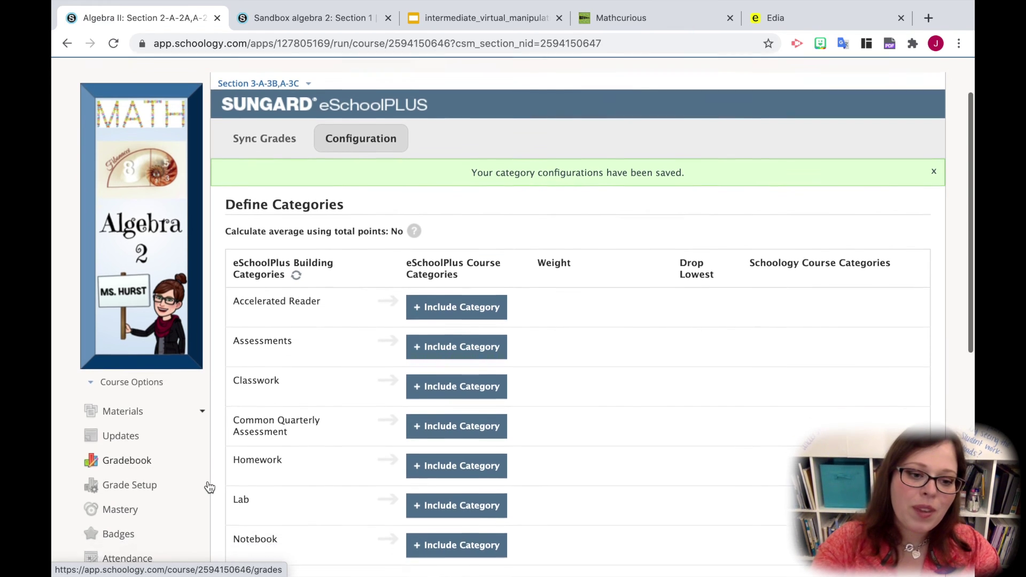
scroll(209, 487, up, 3)
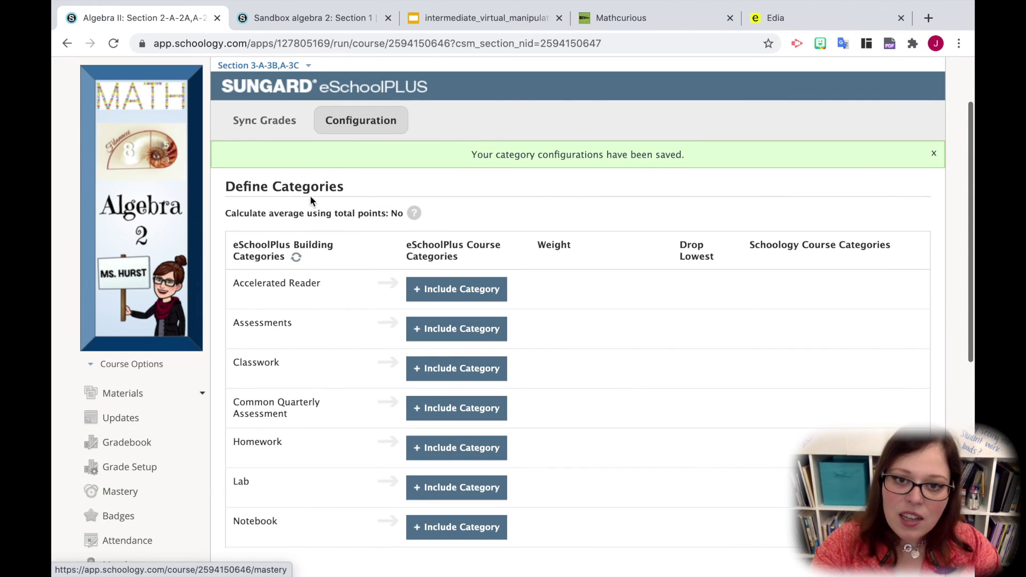
click(255, 120)
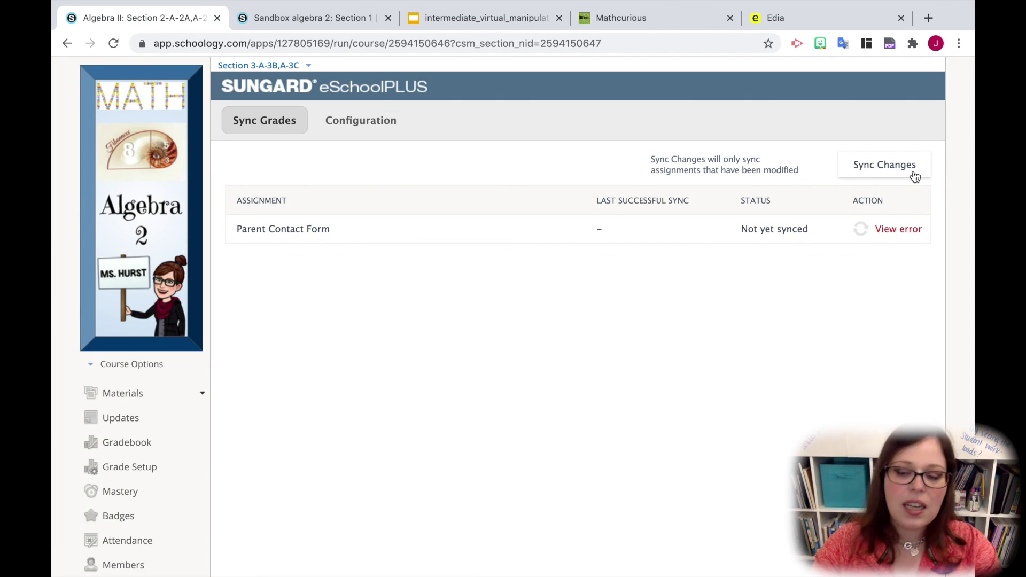
scroll(578, 276, down, 3)
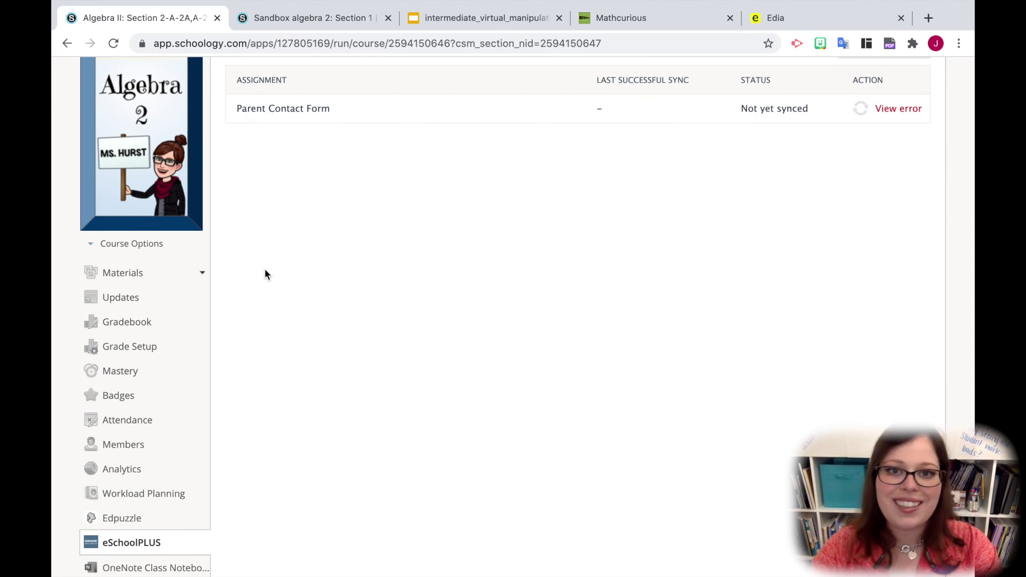
scroll(266, 274, up, 4)
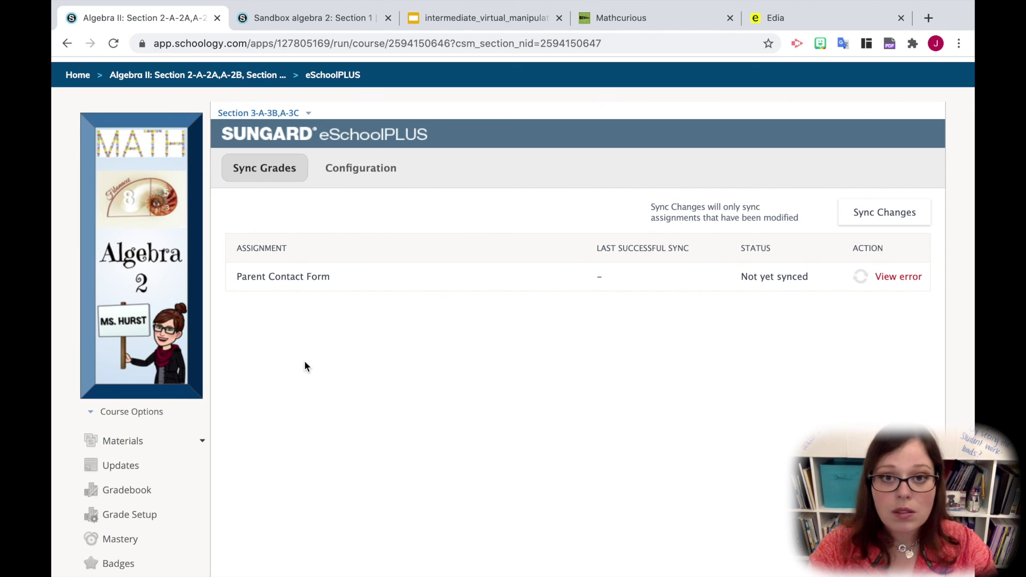
click(889, 282)
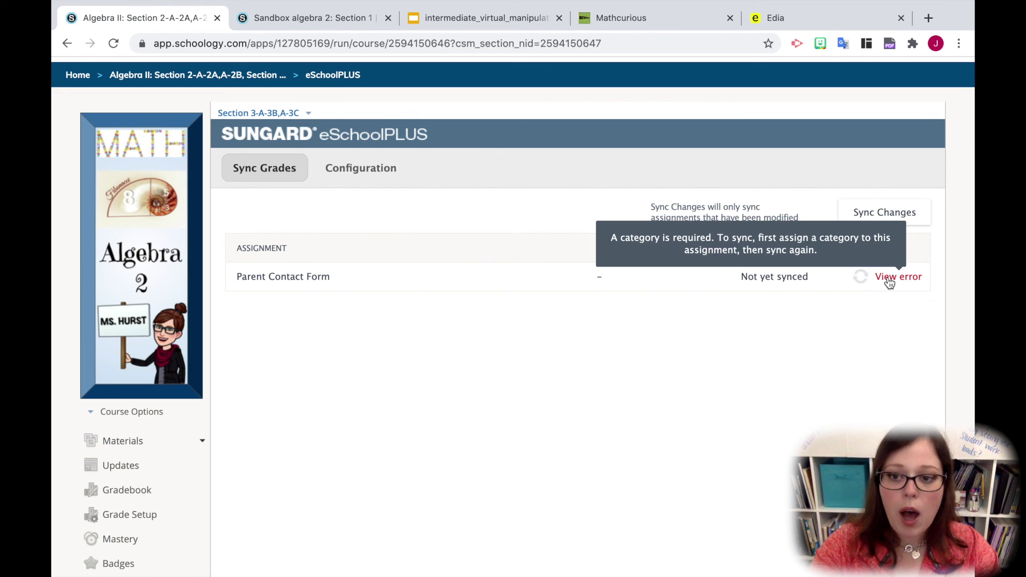